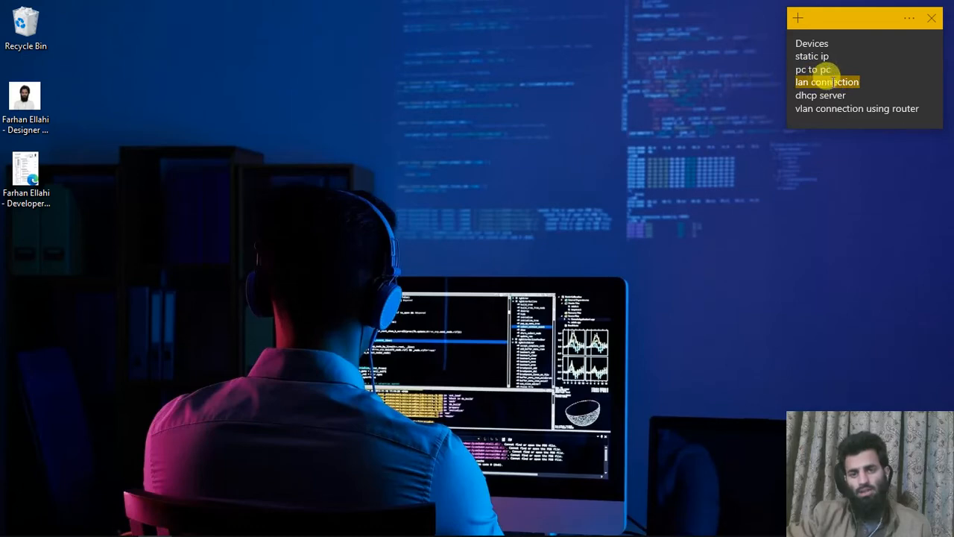
pyautogui.moveTo(846, 95); pyautogui.dragTo(779, 97)
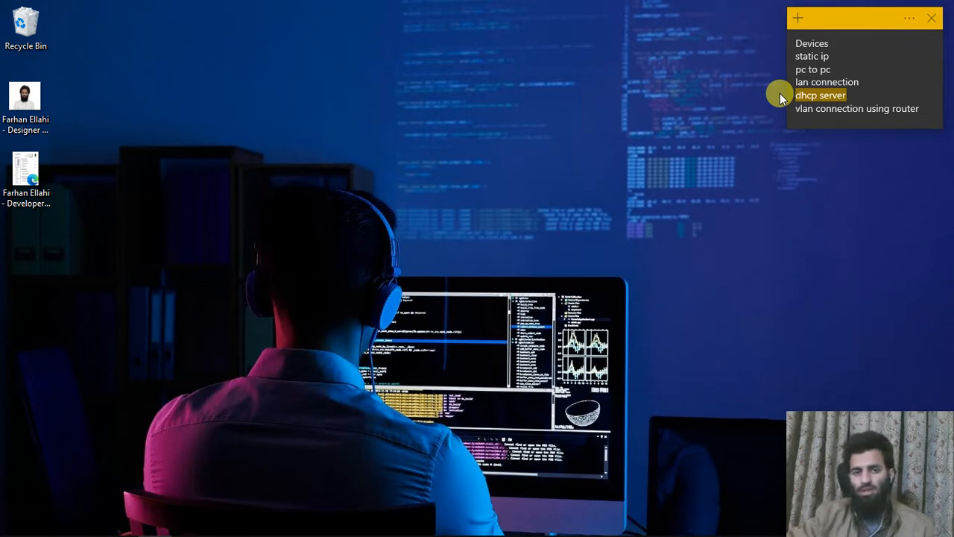
pyautogui.moveTo(921, 109); pyautogui.dragTo(793, 109)
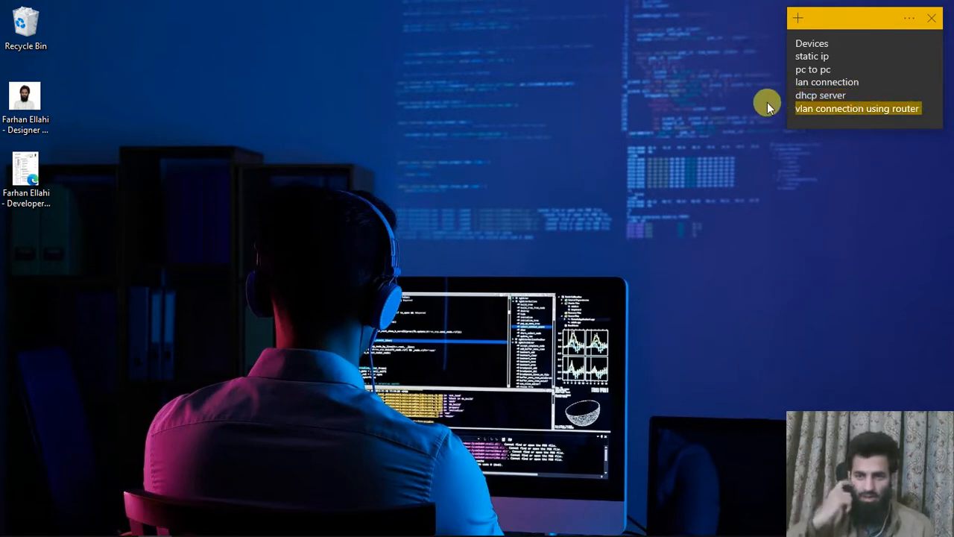
pyautogui.click(867, 108)
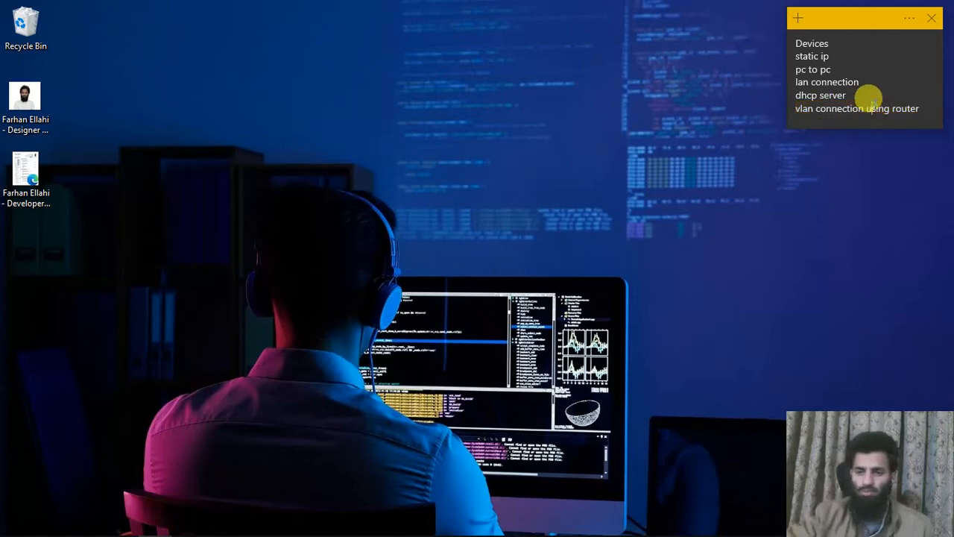
# Step: Launch GNS3 and dismiss the project dialog shown at startup
pyautogui.moveTo(4, 528)
pyautogui.press('super')
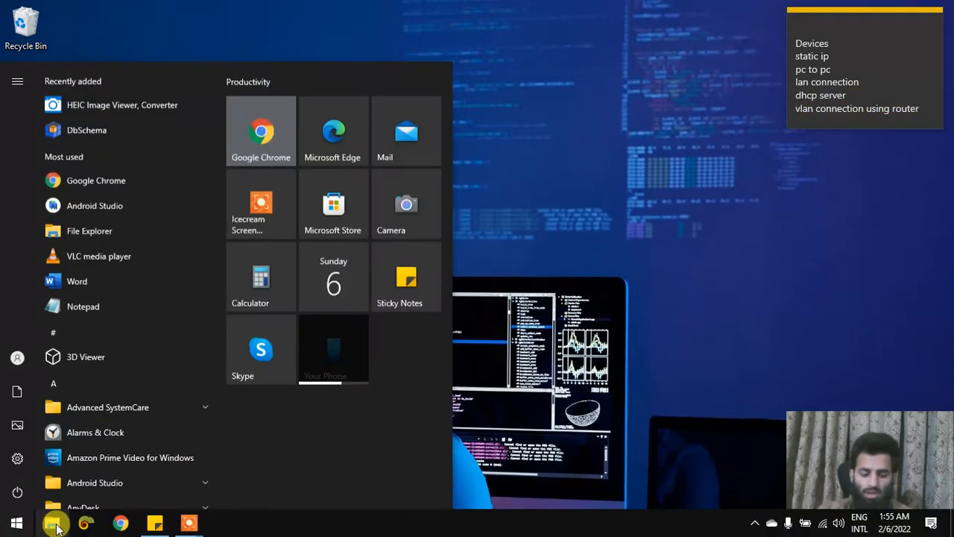
pyautogui.write('gns3')
pyautogui.press('Return')
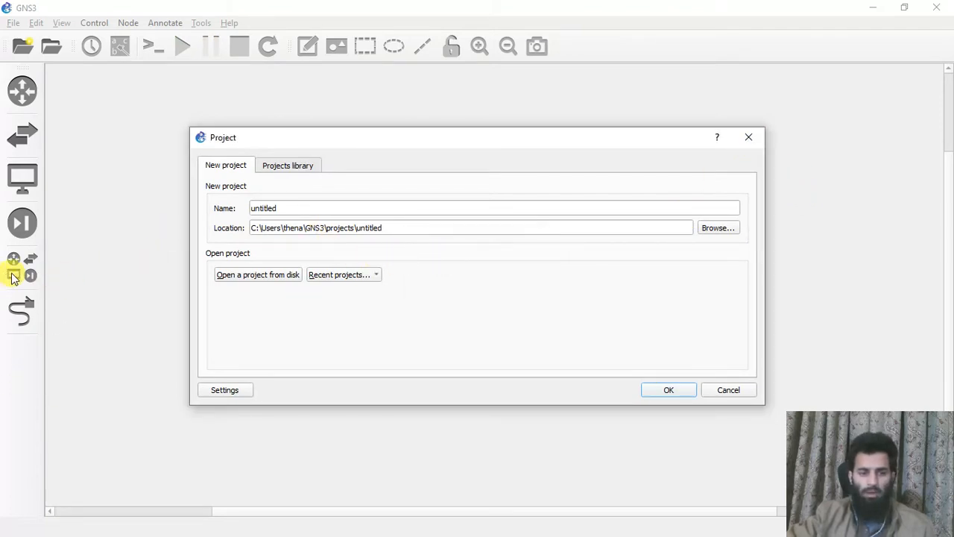
pyautogui.click(749, 137)
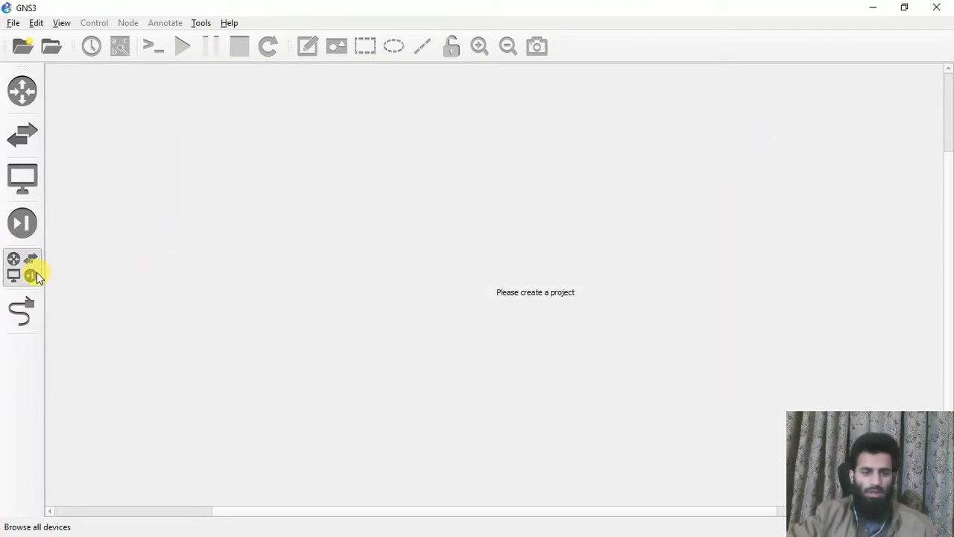
# Step: Examine the available routers, switches, end devices and security devices, as well as the options for creating a new template
pyautogui.click(37, 273)
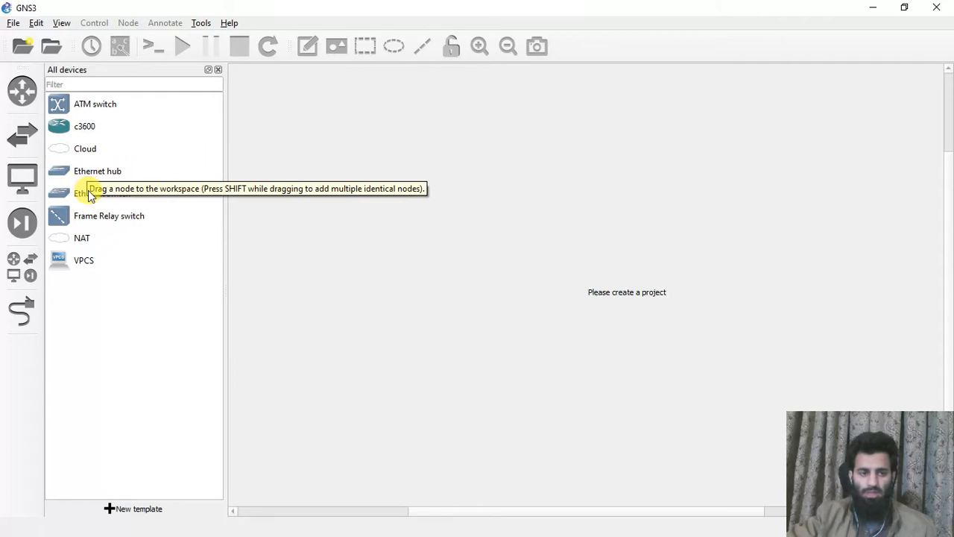
pyautogui.click(91, 273)
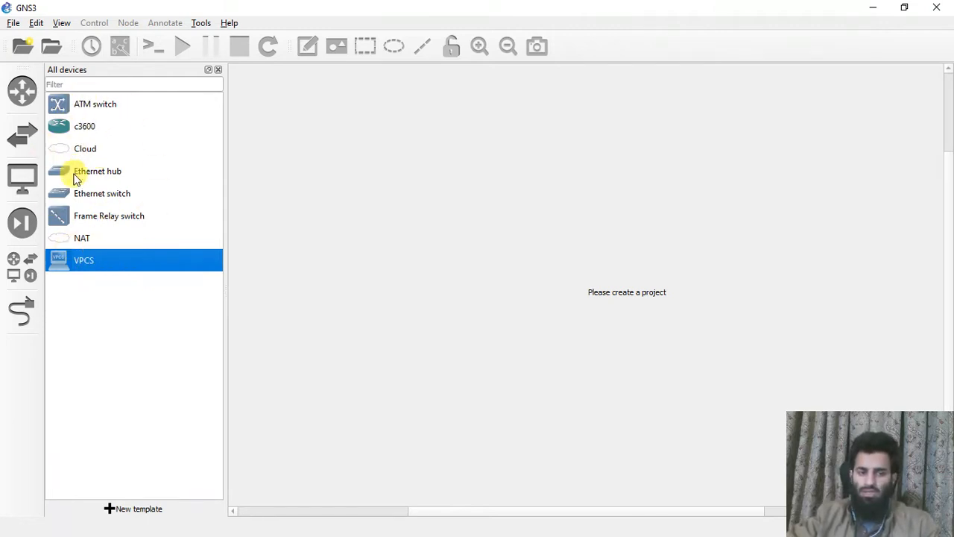
pyautogui.click(155, 510)
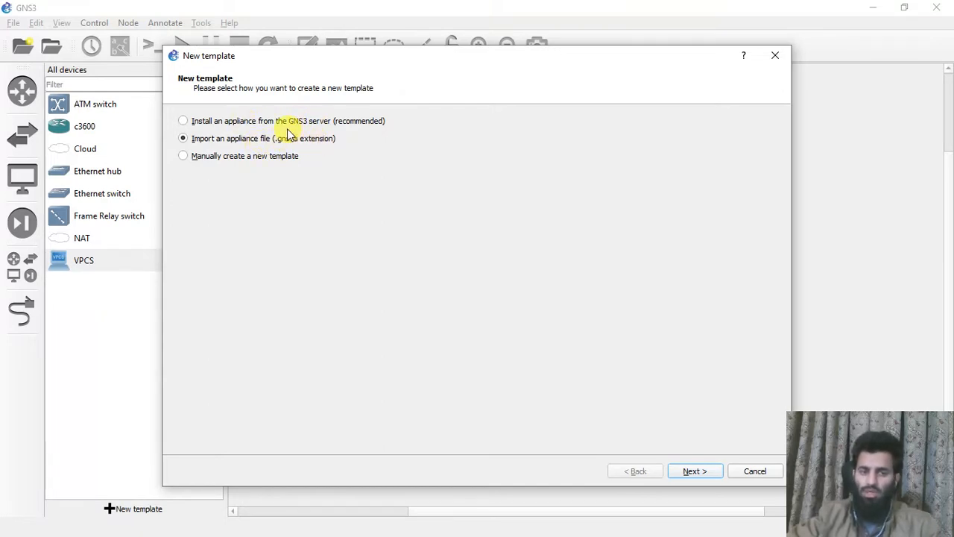
pyautogui.click(774, 56)
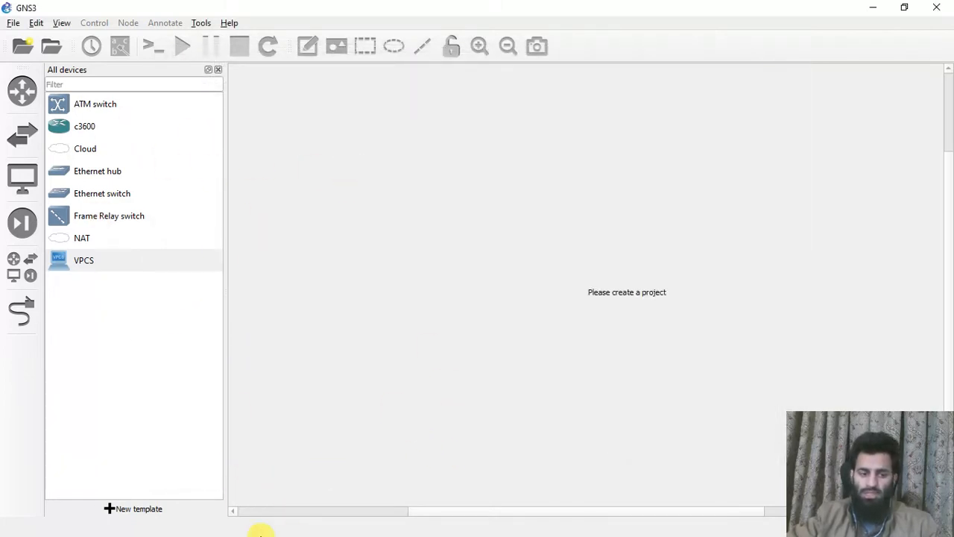
pyautogui.click(21, 91)
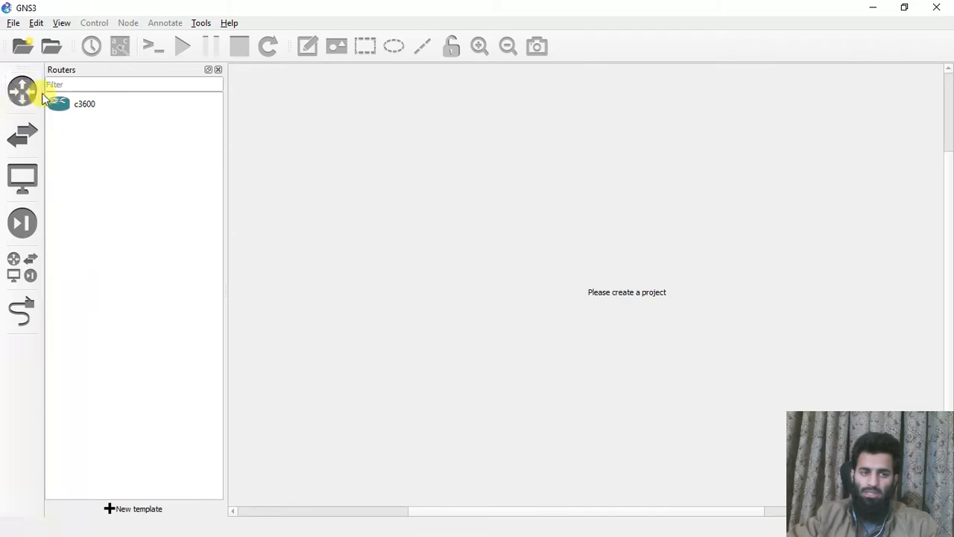
pyautogui.click(23, 144)
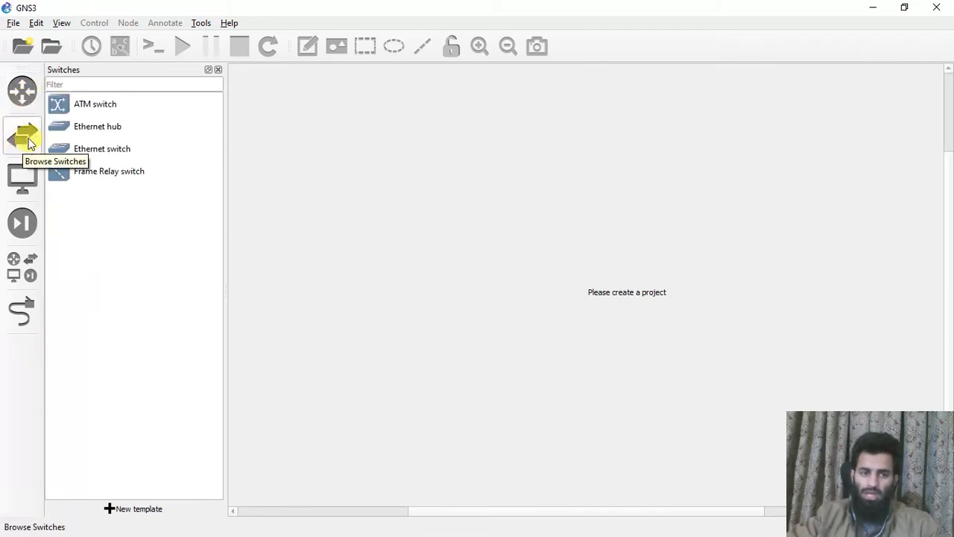
pyautogui.click(21, 185)
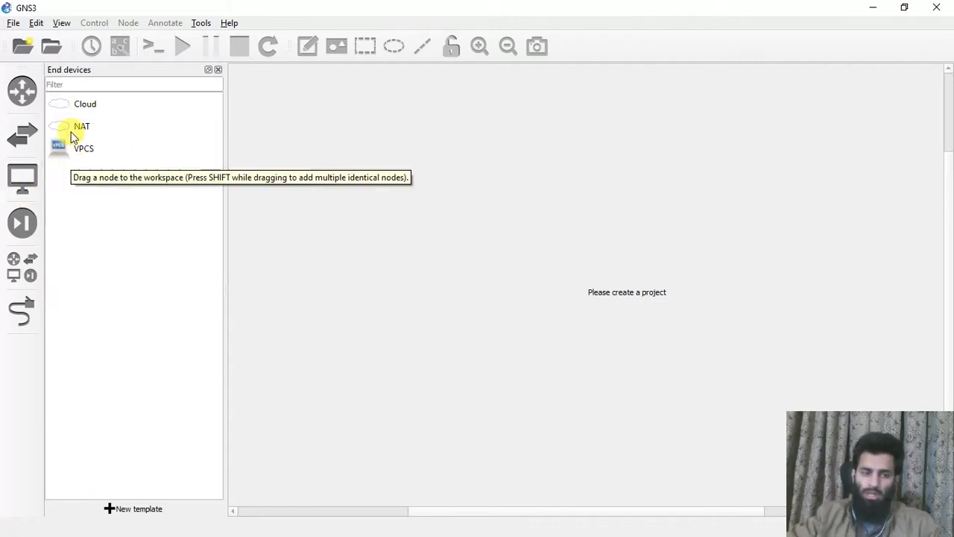
pyautogui.click(21, 223)
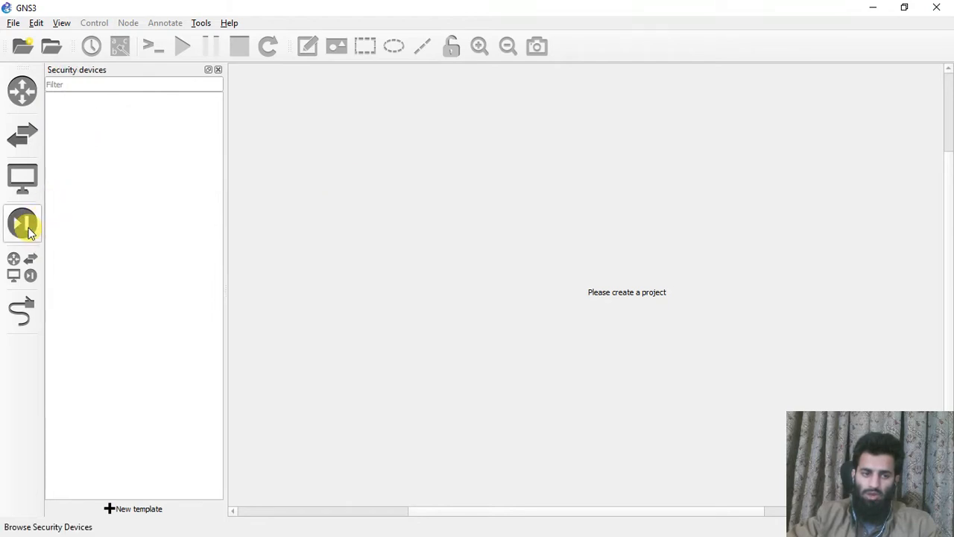
pyautogui.click(25, 273)
pyautogui.click(22, 313)
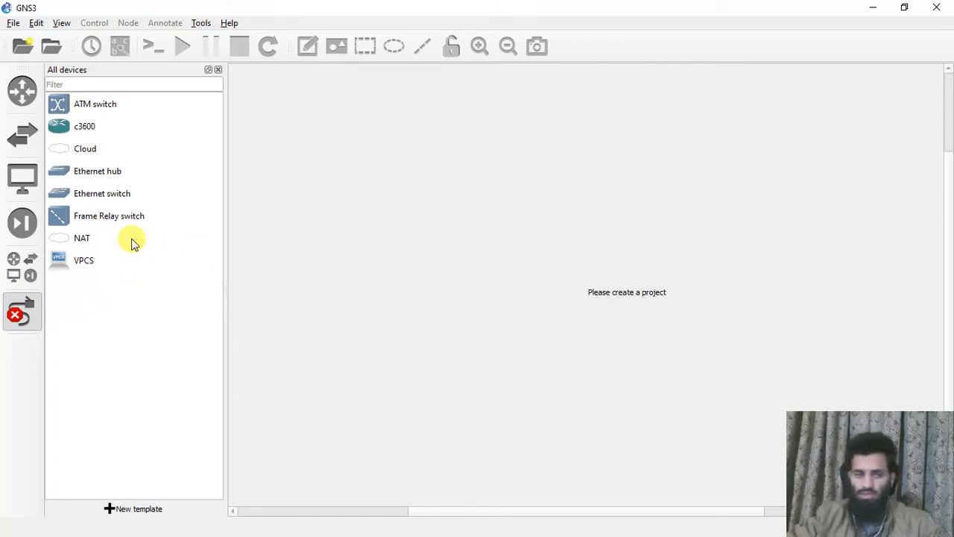
# Step: Create a new project named static-ip-address in the default projects location
pyautogui.click(25, 53)
pyautogui.click(740, 141)
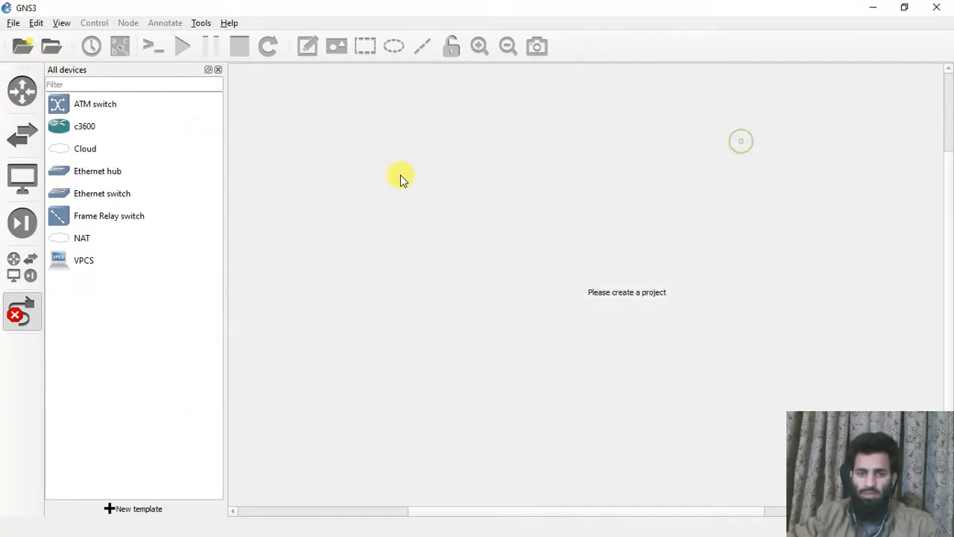
pyautogui.click(23, 47)
pyautogui.click(315, 204)
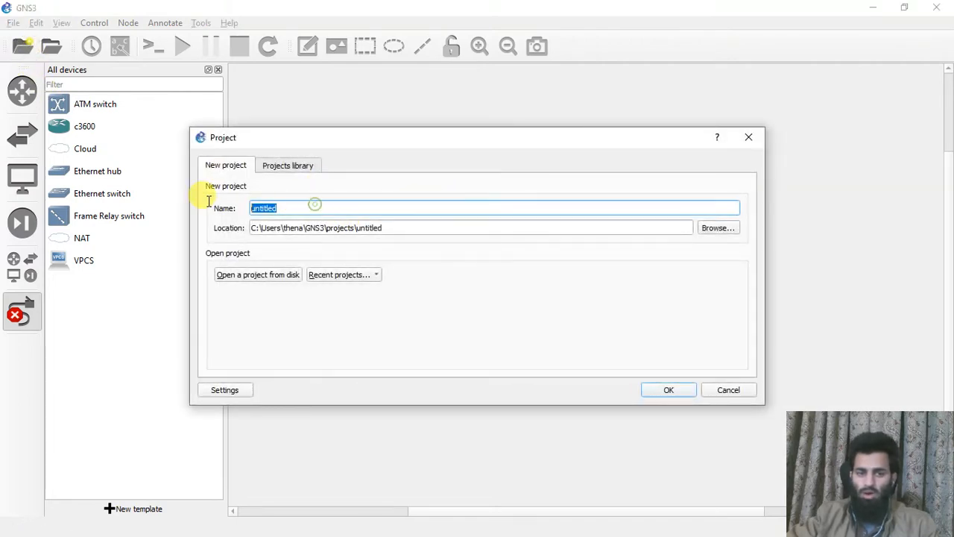
pyautogui.write('stati')
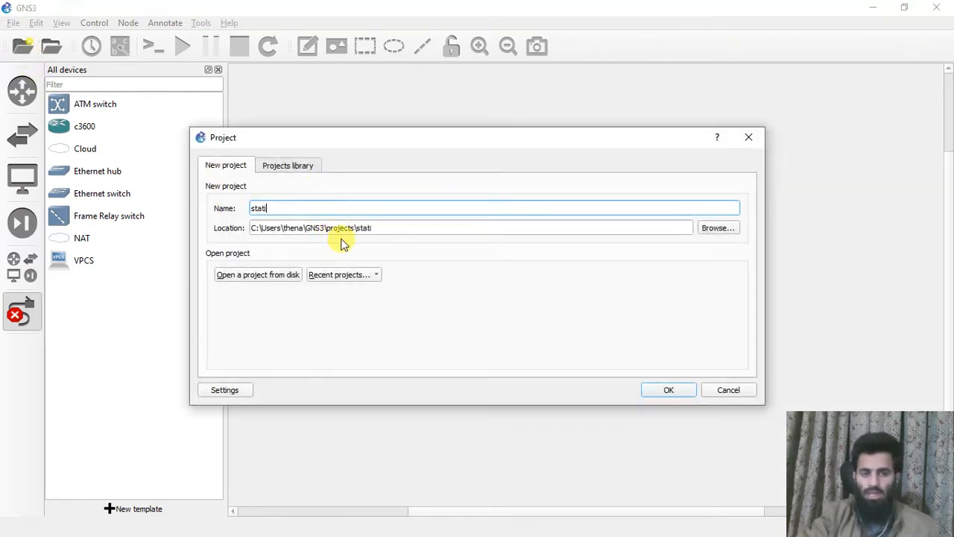
pyautogui.write('c-ip-')
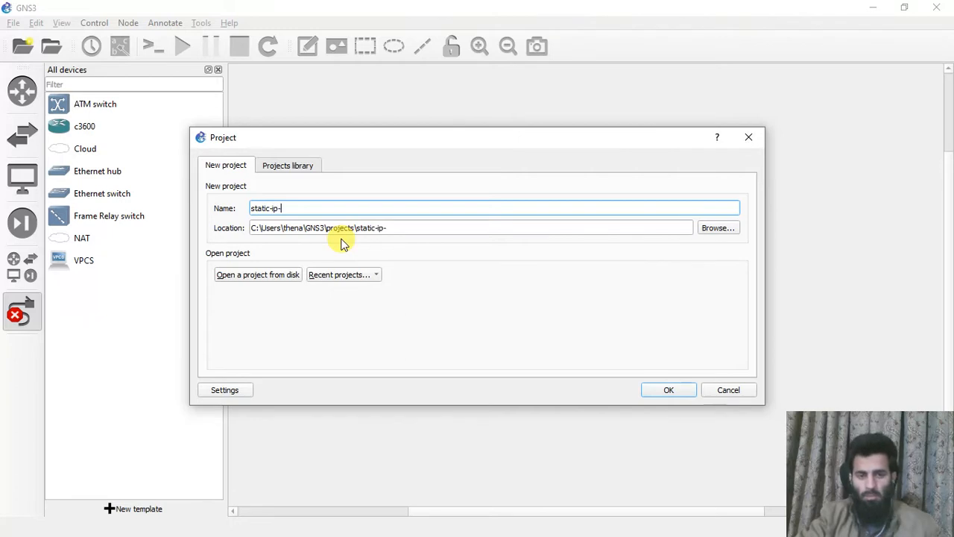
pyautogui.write('address')
pyautogui.press('Return')
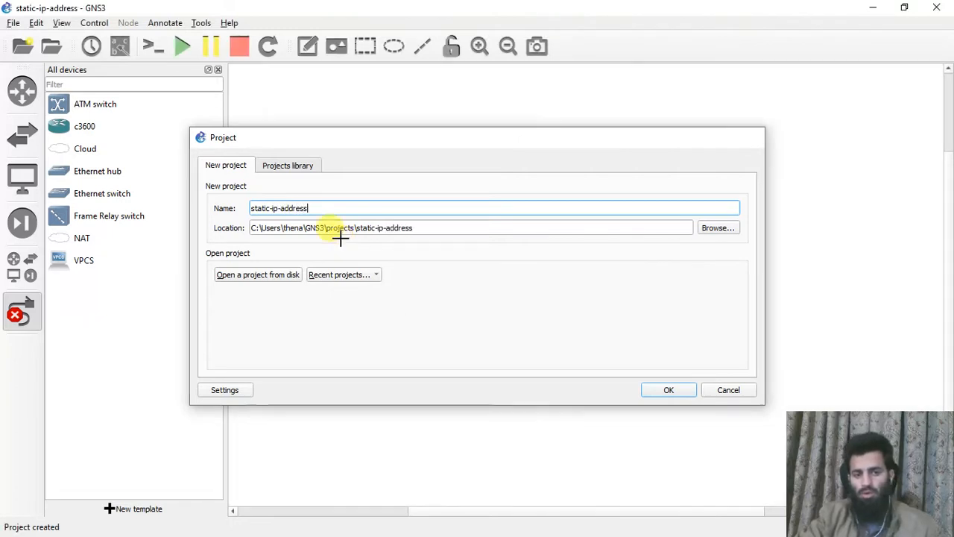
# Step: Add one VPCS end device near the middle of the empty workspace
pyautogui.click(23, 177)
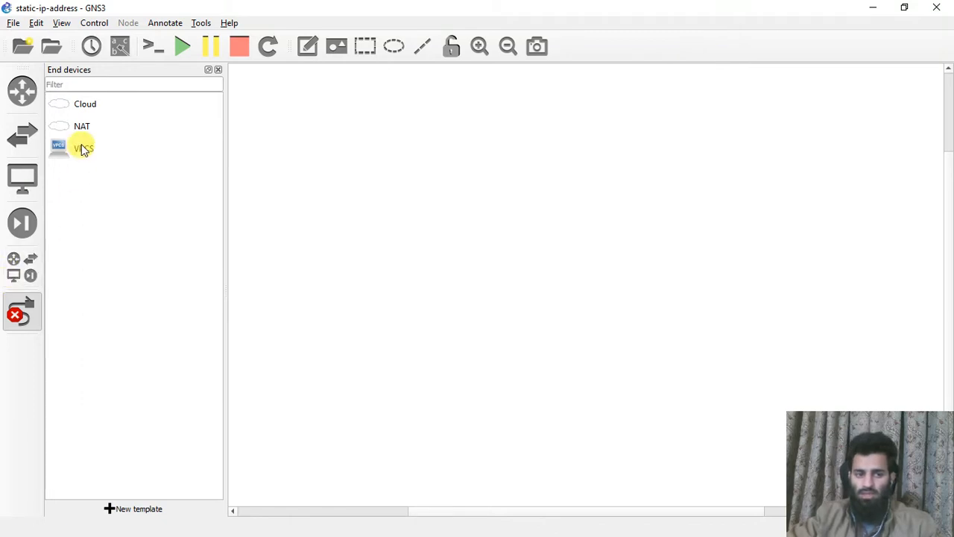
pyautogui.moveTo(83, 149); pyautogui.dragTo(504, 230)
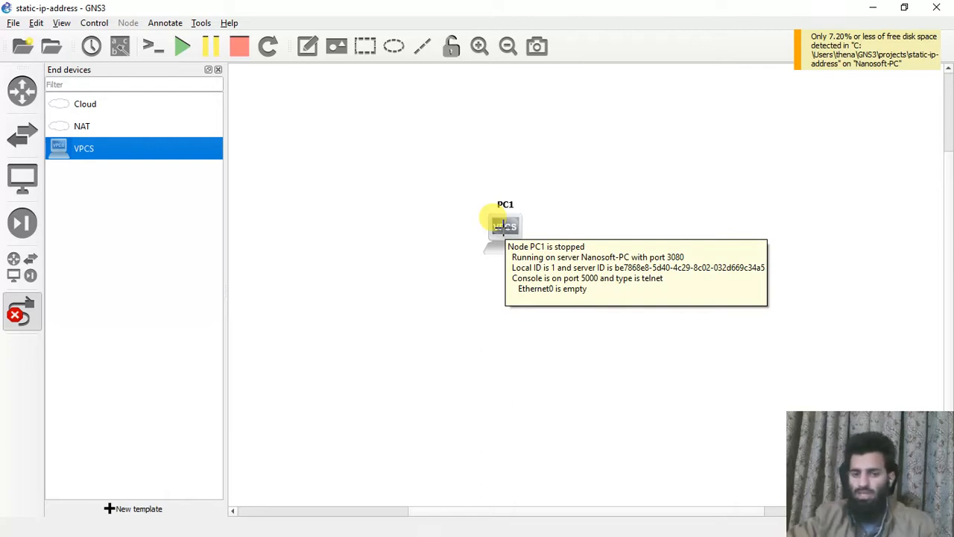
# Step: Try to open the console of PC1 while the node is stopped
pyautogui.rightClick(505, 228)
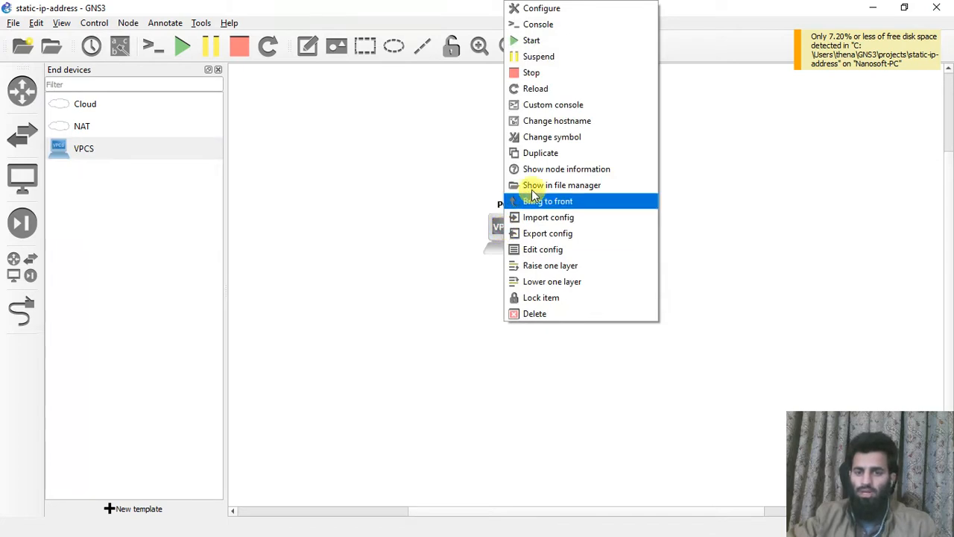
pyautogui.click(534, 27)
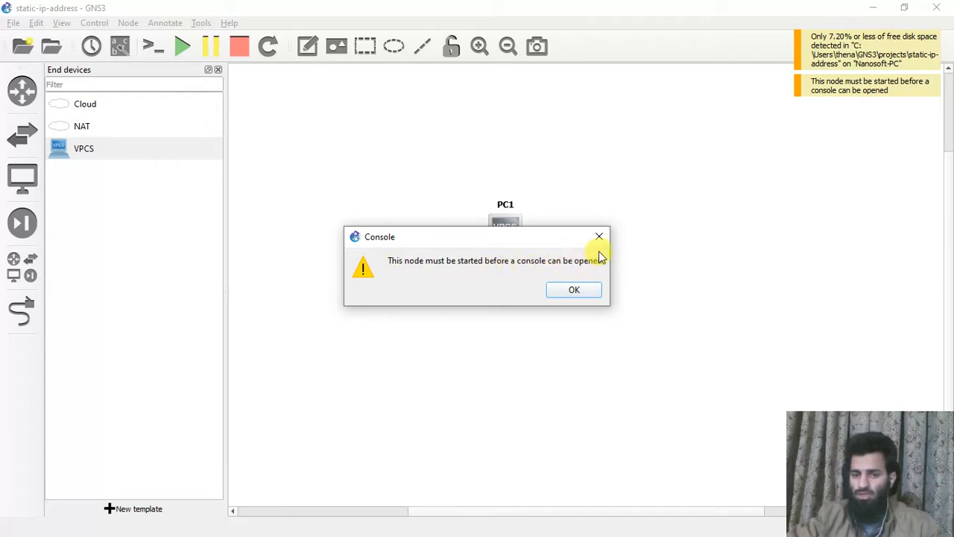
pyautogui.click(576, 290)
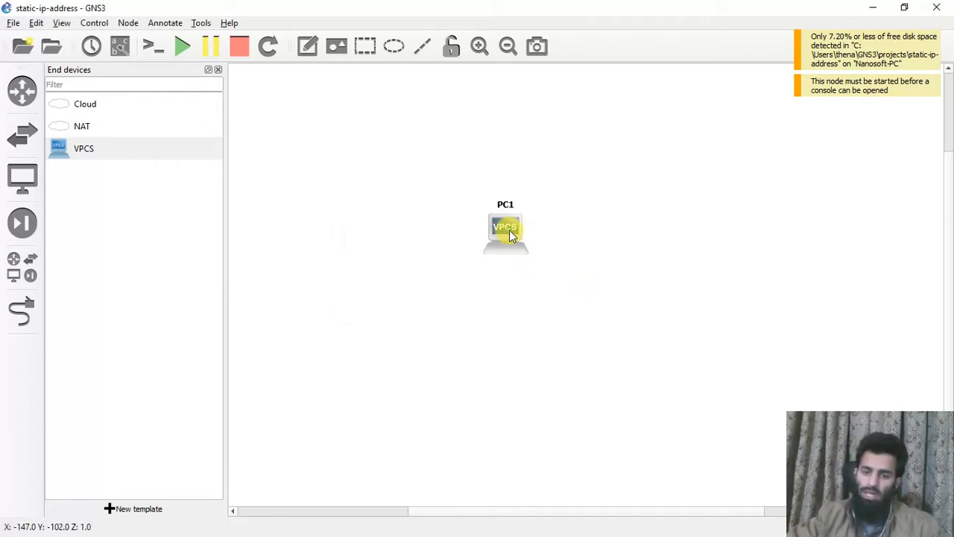
# Step: Hide the device list to reposition PC1 slightly in the workspace, and start all devices
pyautogui.click(217, 70)
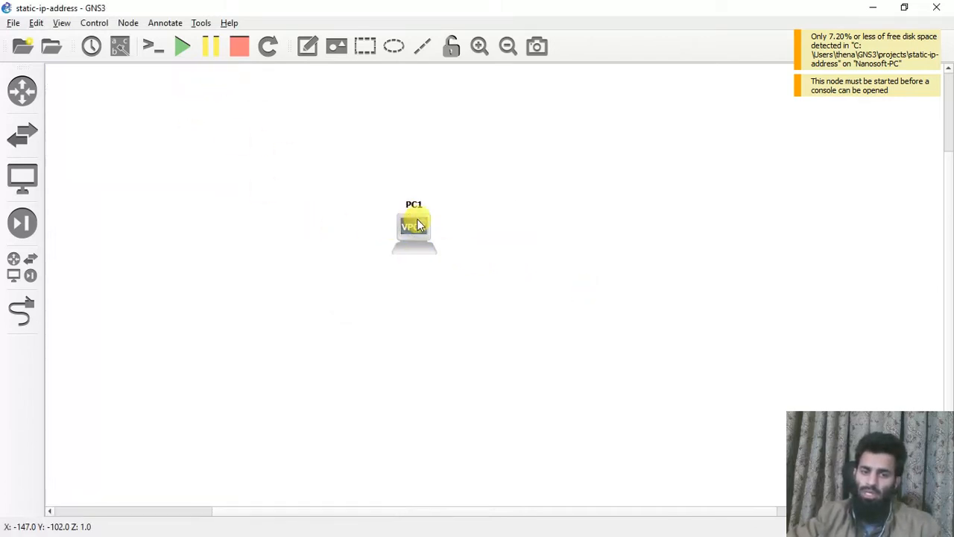
pyautogui.moveTo(415, 226); pyautogui.dragTo(440, 243)
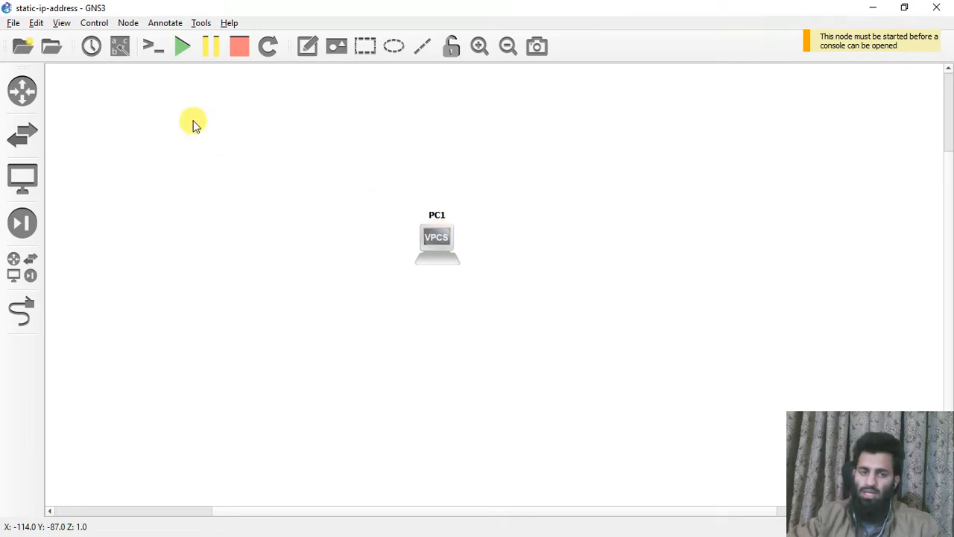
pyautogui.click(179, 46)
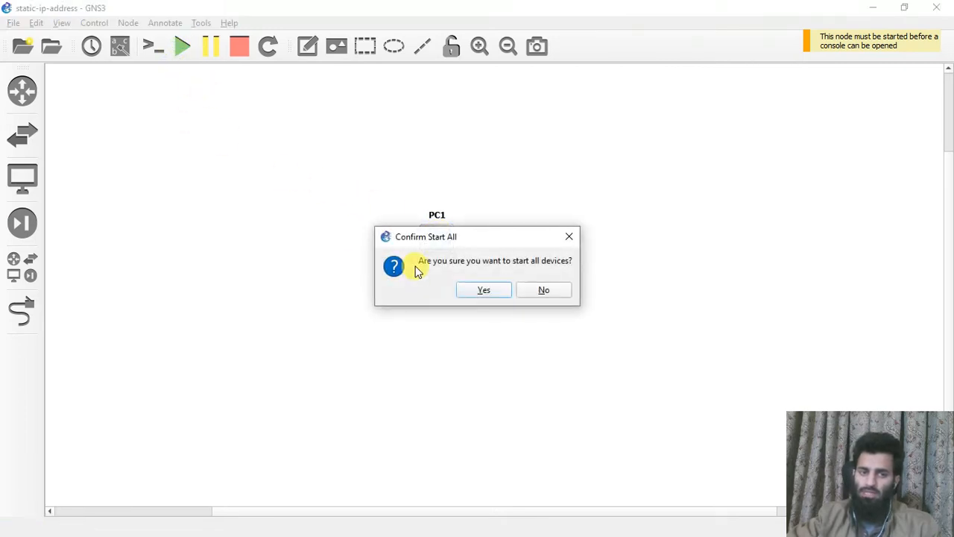
pyautogui.click(486, 288)
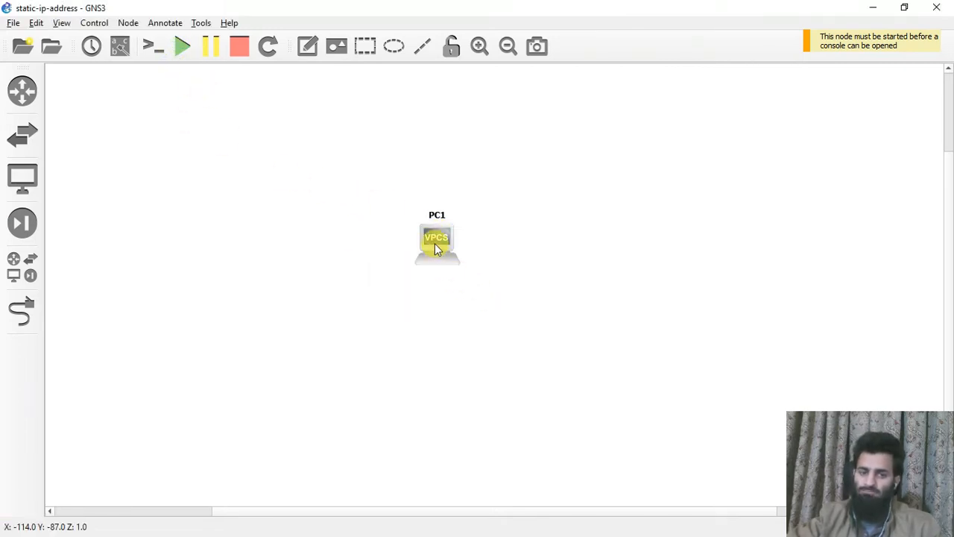
pyautogui.rightClick(436, 248)
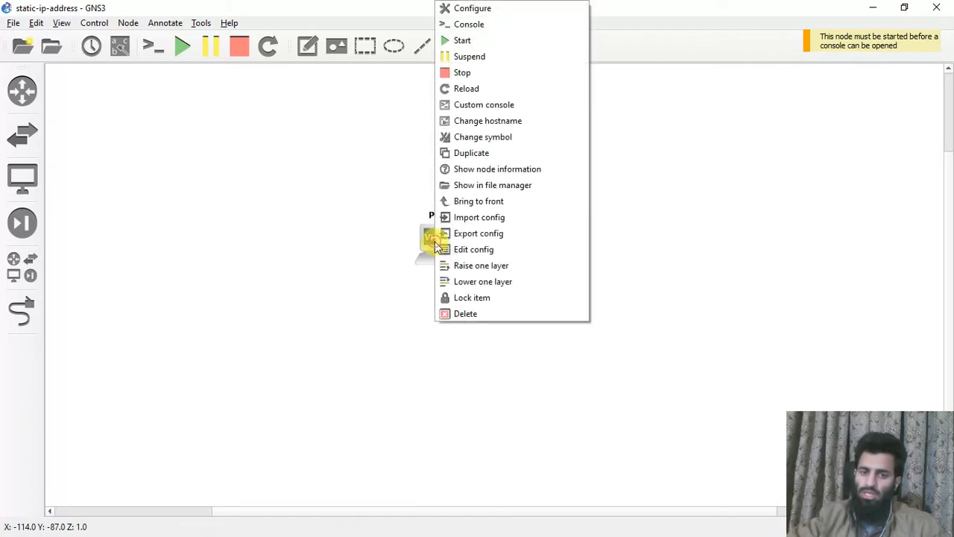
pyautogui.click(401, 175)
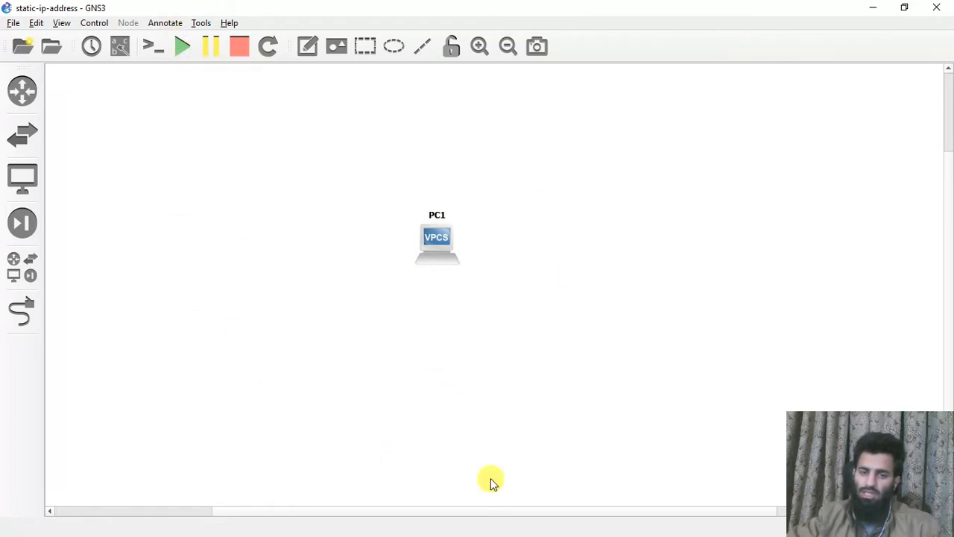
# Step: Open the console of PC1 and display its IP settings with the show ip command
pyautogui.rightClick(439, 238)
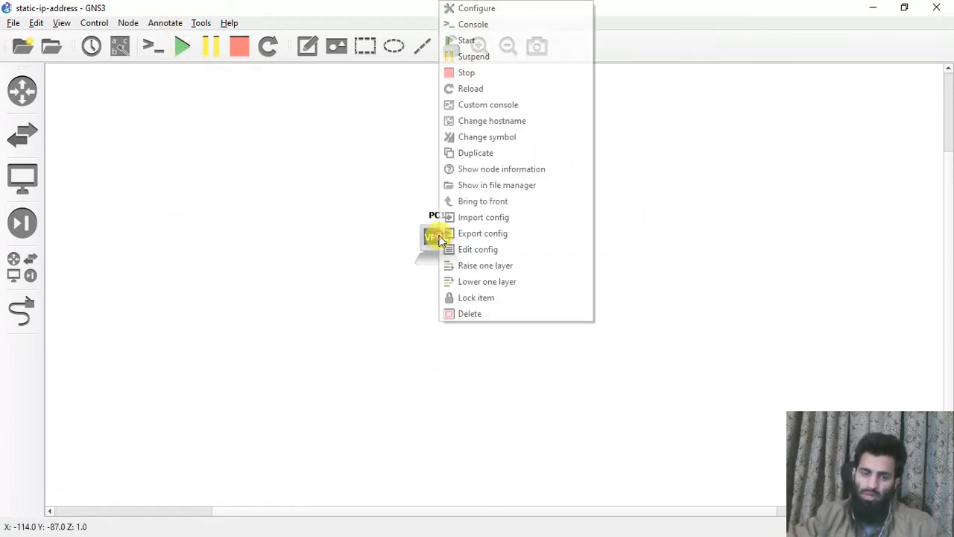
pyautogui.click(453, 31)
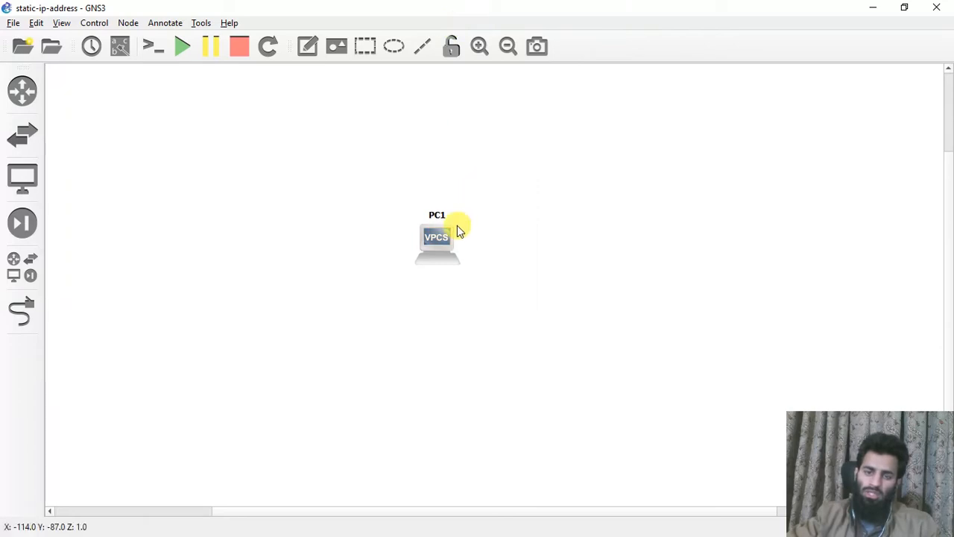
pyautogui.moveTo(441, 228)
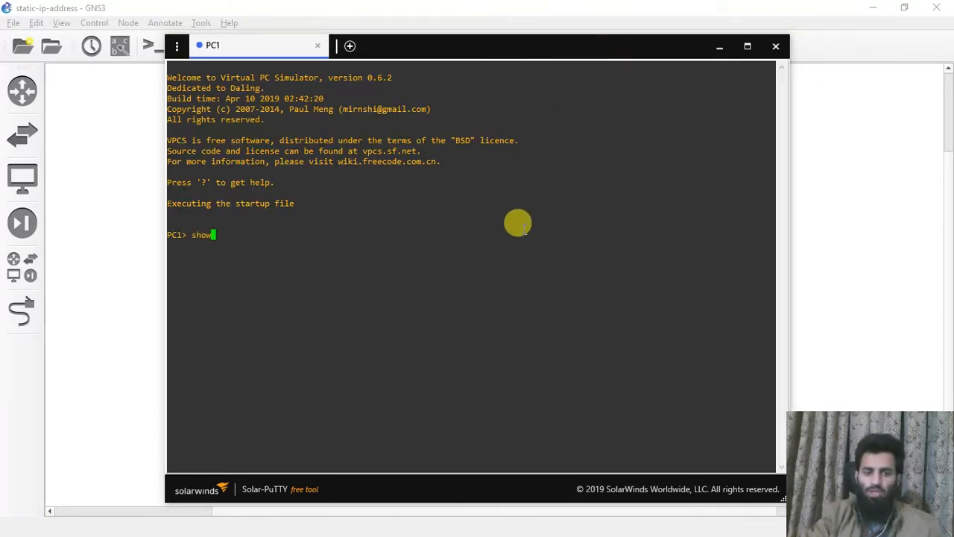
pyautogui.press('Return')
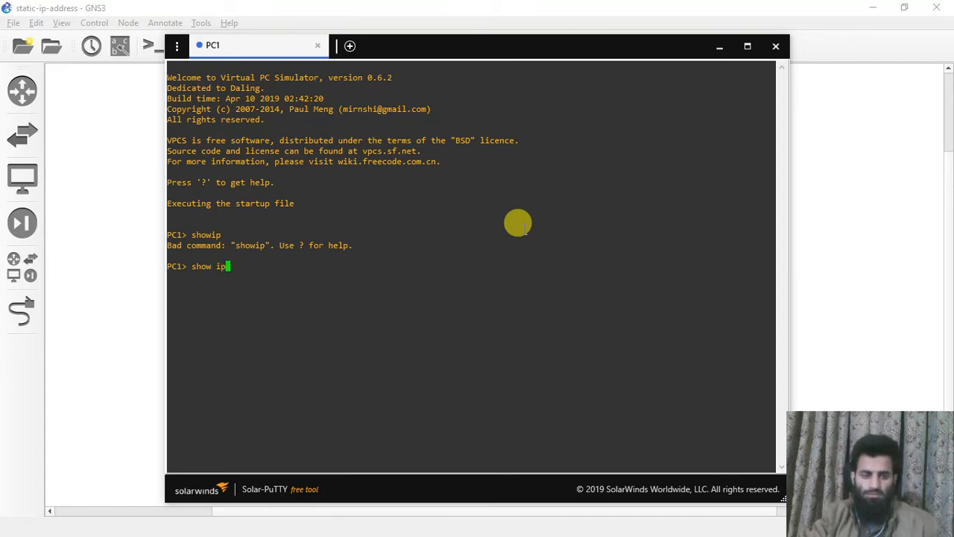
pyautogui.press('Return')
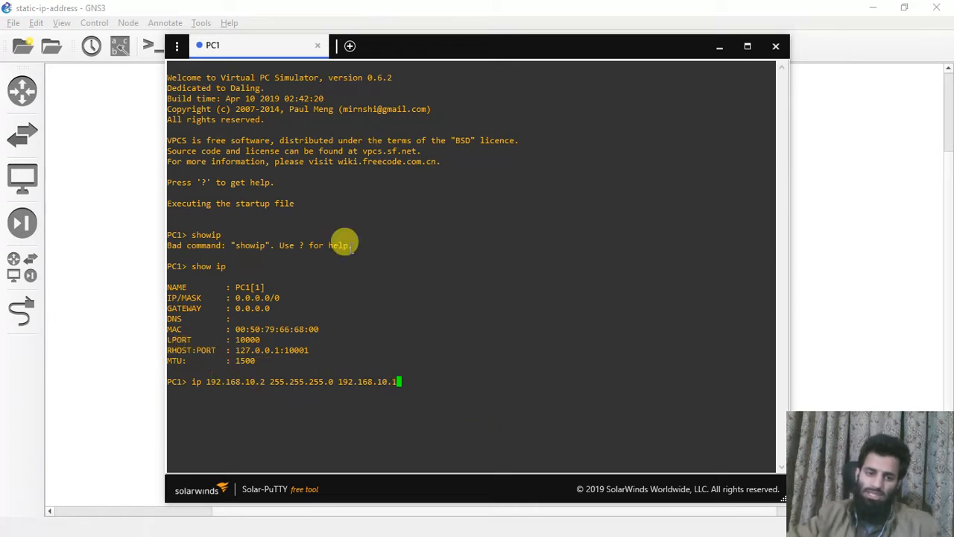
# Step: Assign PC1 the static address 192.168.10.2 with mask 255.255.255.0 and gateway 192.168.10.1, checking each part of the command before running it
pyautogui.moveTo(269, 381); pyautogui.dragTo(214, 382)
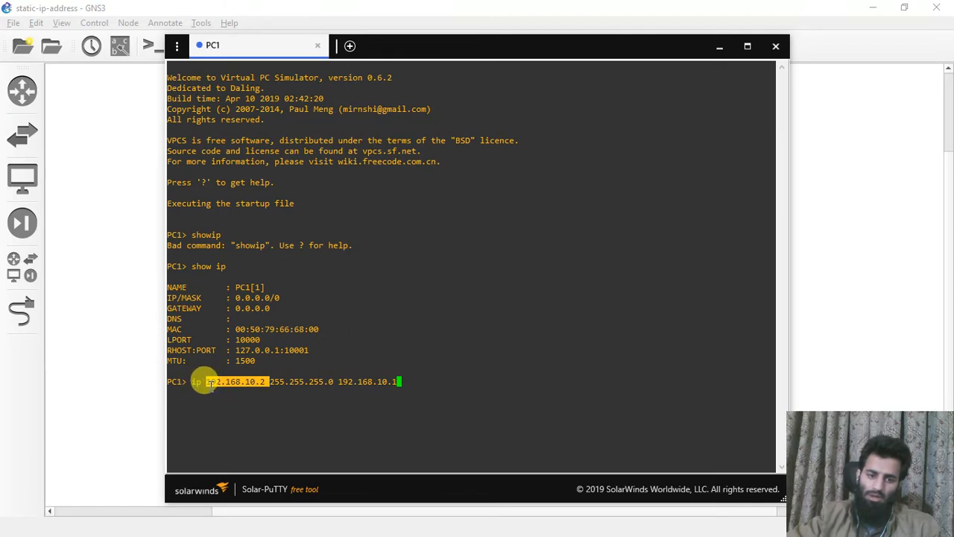
pyautogui.moveTo(334, 381); pyautogui.dragTo(270, 381)
pyautogui.moveTo(338, 381); pyautogui.dragTo(270, 381)
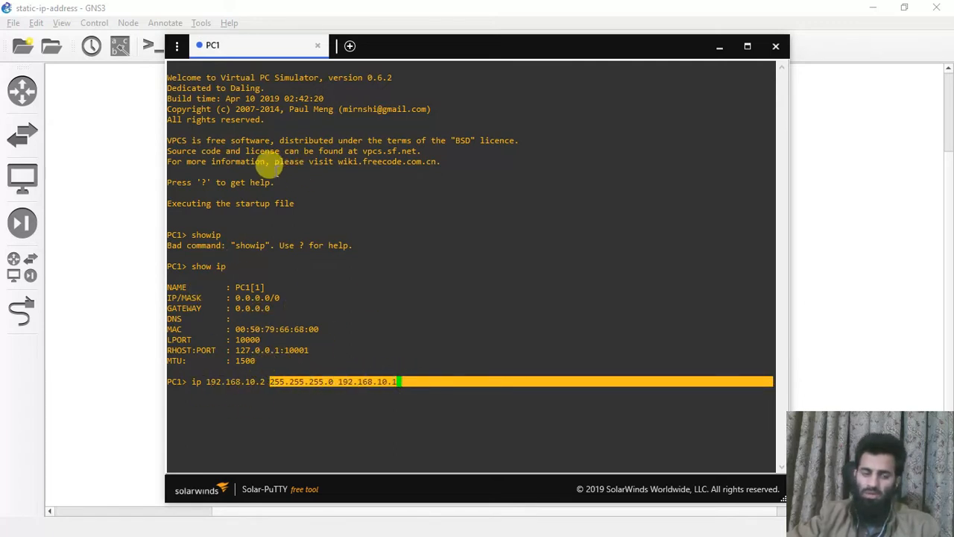
pyautogui.moveTo(267, 381); pyautogui.dragTo(191, 381)
pyautogui.click(401, 381)
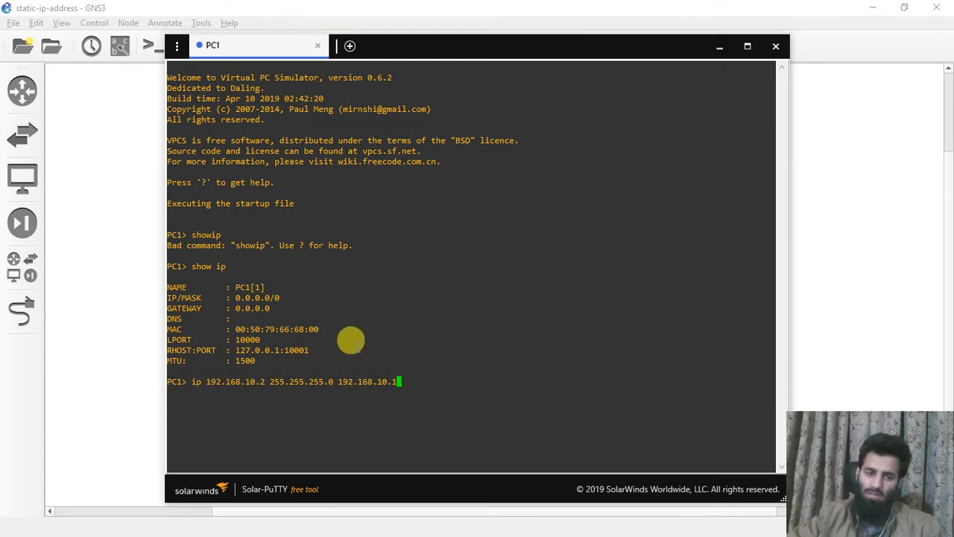
pyautogui.moveTo(276, 305); pyautogui.dragTo(216, 307)
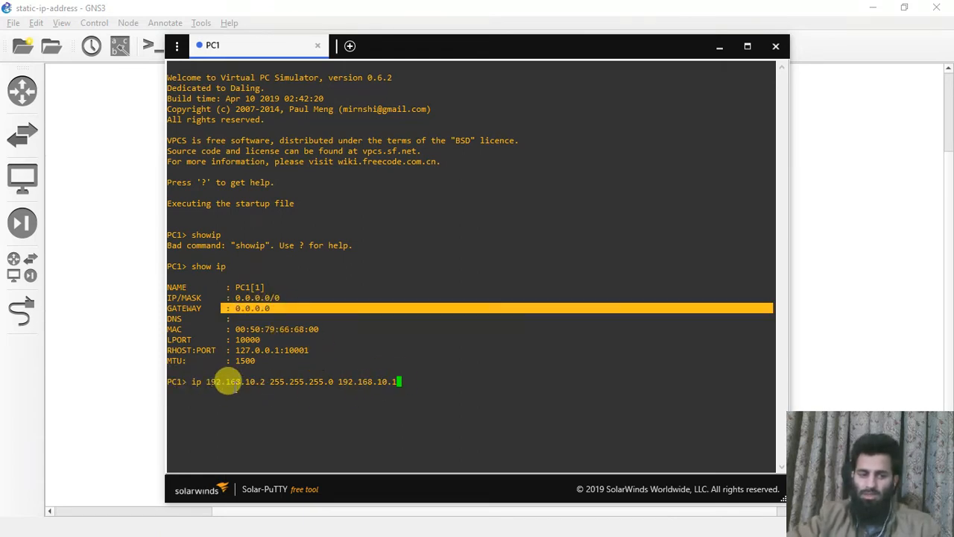
pyautogui.doubleClick(228, 381)
pyautogui.doubleClick(313, 381)
pyautogui.click(362, 381)
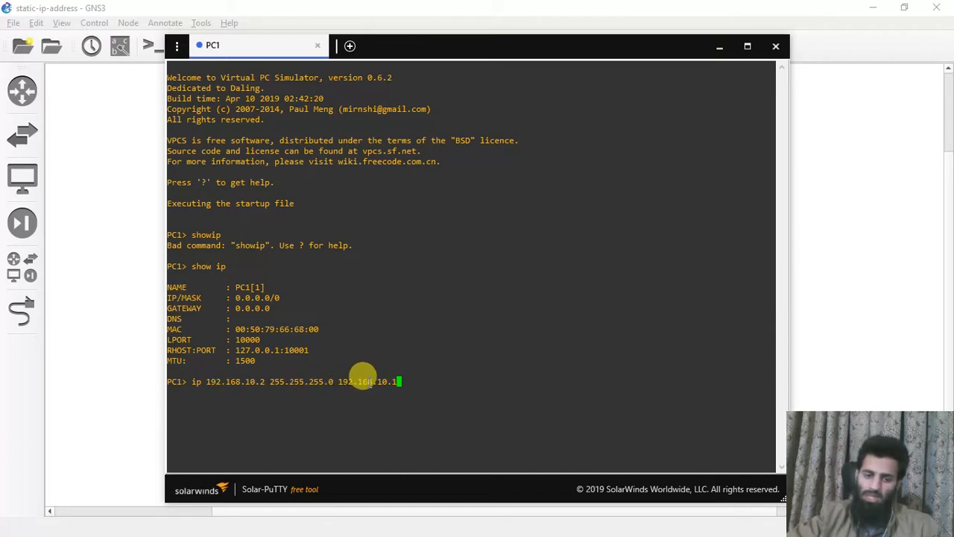
pyautogui.doubleClick(369, 381)
pyautogui.click(401, 381)
pyautogui.press('Return')
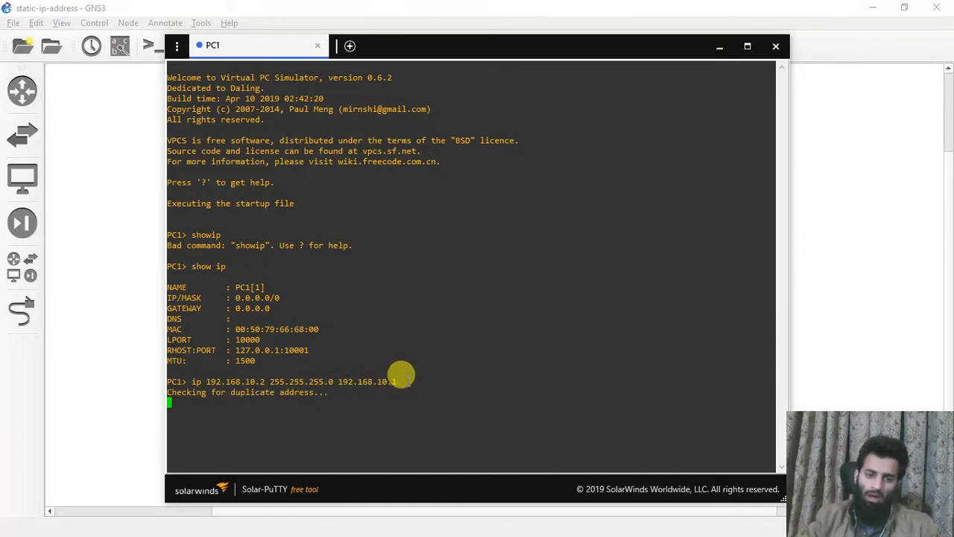
# Step: Run show ip again and check the address, gateway and DNS entries of PC1
pyautogui.press('Up')
pyautogui.press('Up')
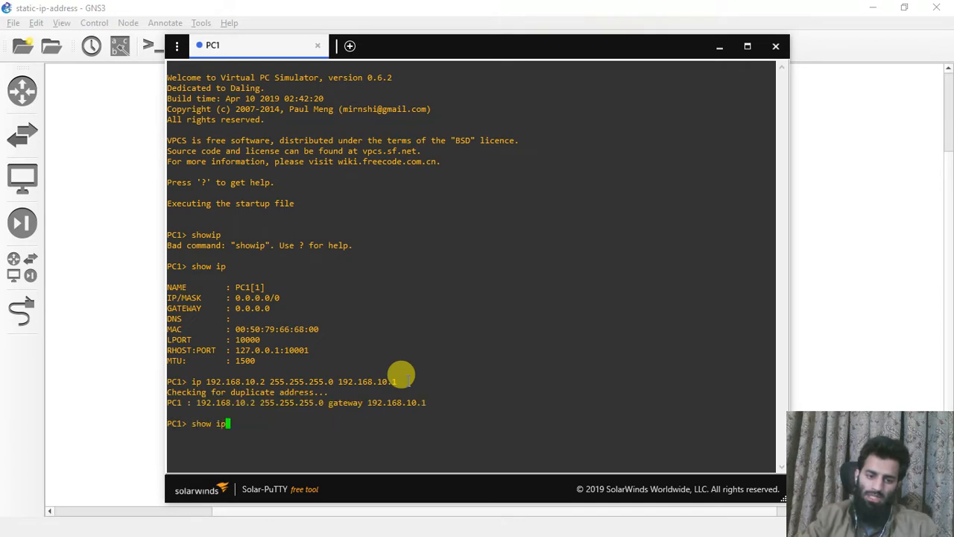
pyautogui.press('Return')
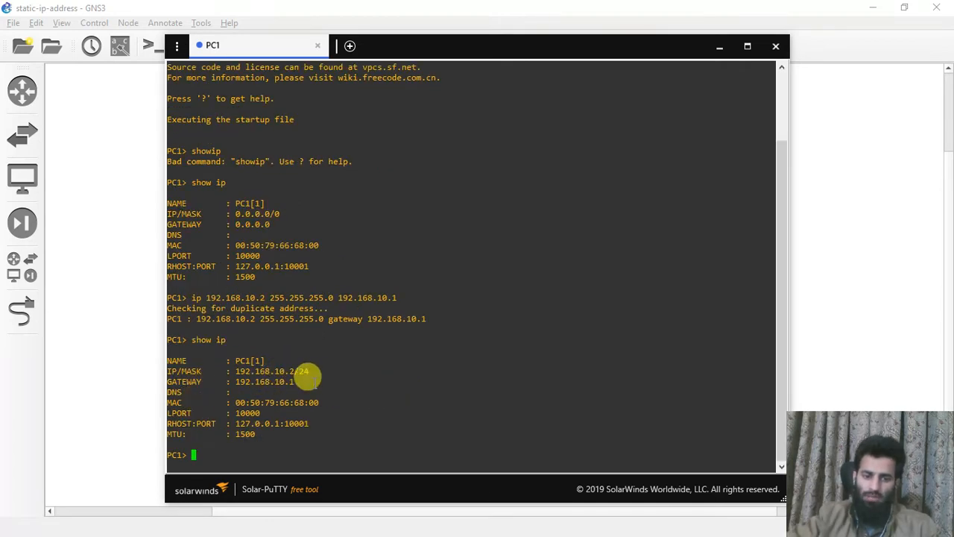
pyautogui.tripleClick(250, 371)
pyautogui.doubleClick(254, 370)
pyautogui.click(231, 395)
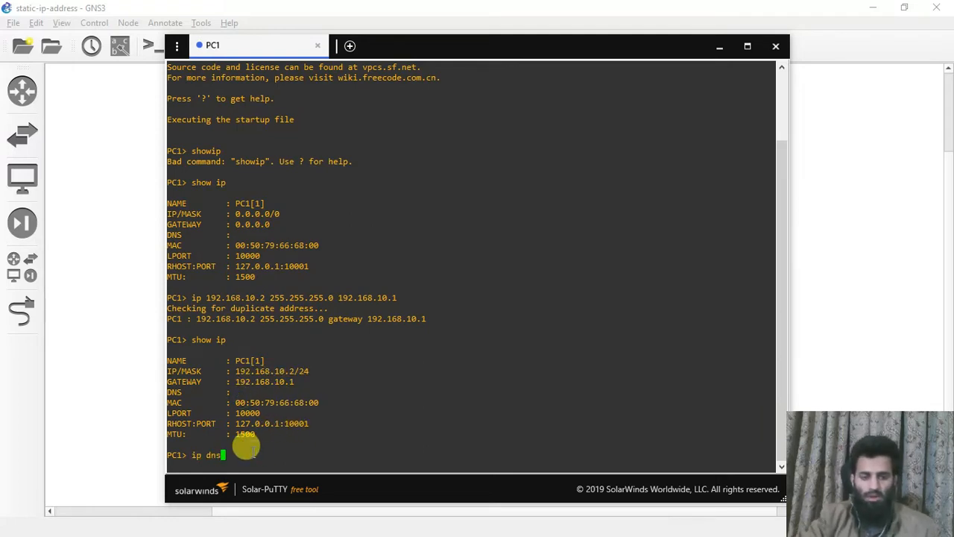
# Step: Set PC1's DNS server to 8.8.8.8 with the ip dns command and display the IP settings again
pyautogui.write('ip dns')
pyautogui.press('Return')
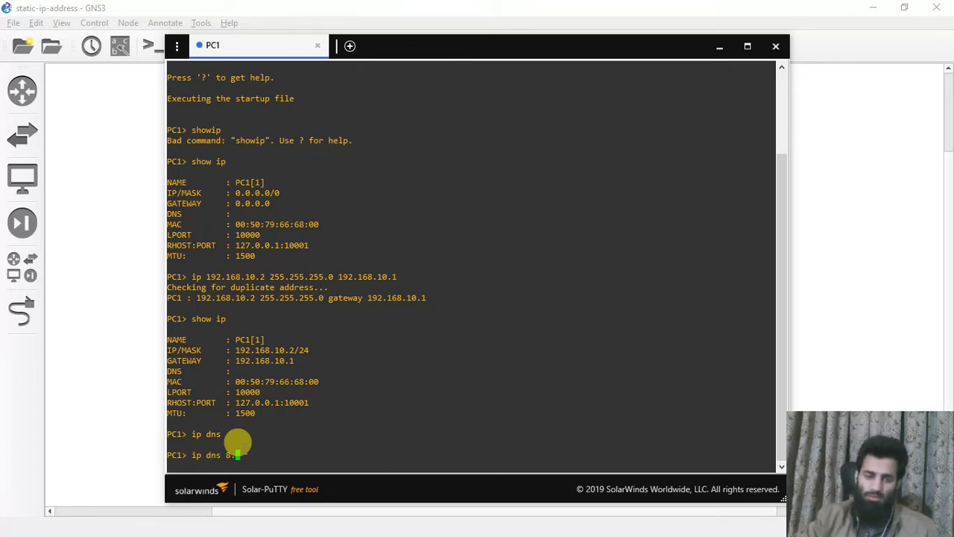
pyautogui.write('ip dns 8.8.8.8')
pyautogui.press('Return')
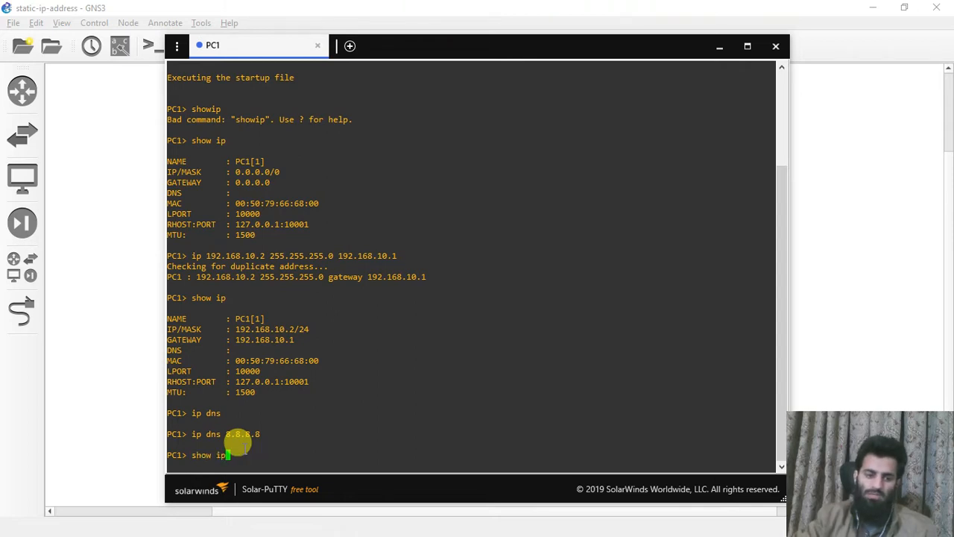
pyautogui.write('show ip')
pyautogui.press('Return')
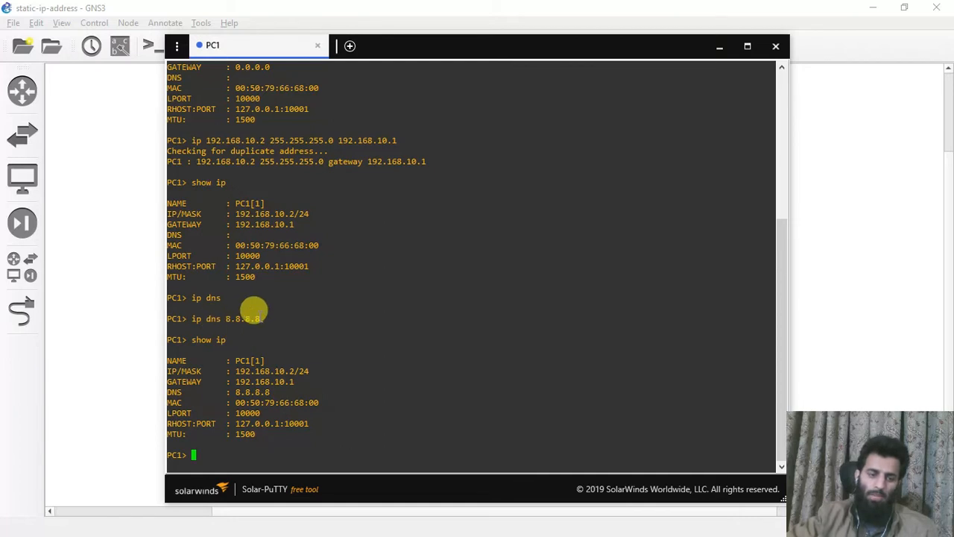
# Step: Change the virtual PC's name in its console to nano with the set pcname command
pyautogui.moveTo(234, 203); pyautogui.dragTo(261, 203)
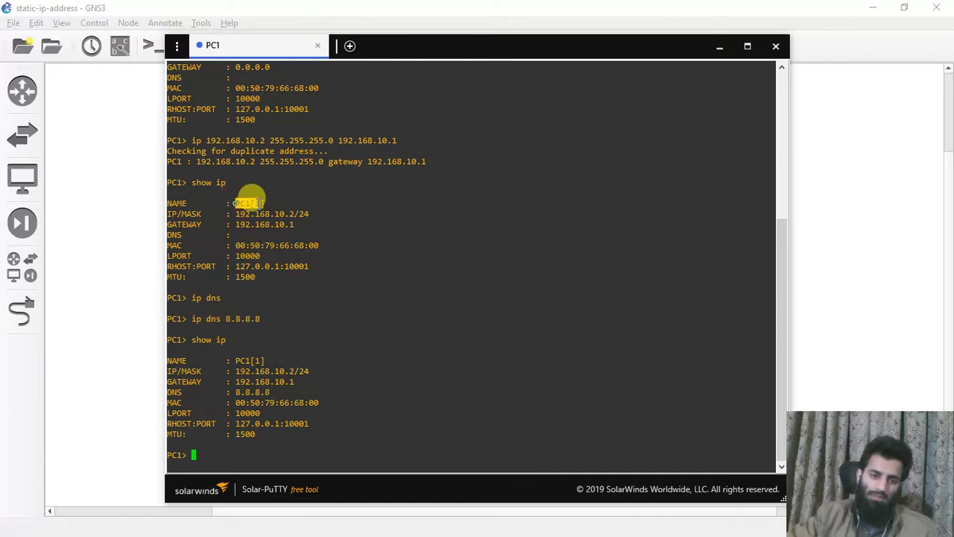
pyautogui.click(226, 455)
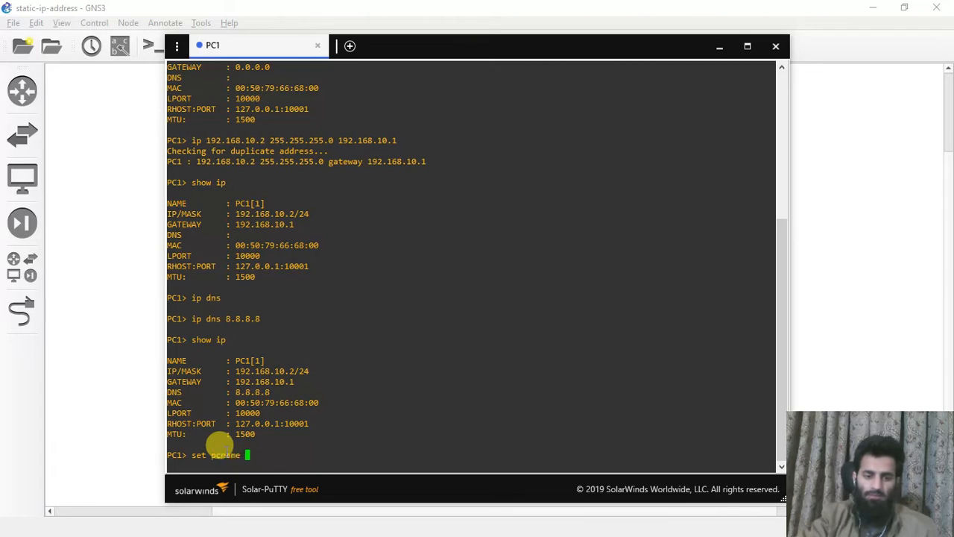
pyautogui.write('set pcname nano')
pyautogui.press('Return')
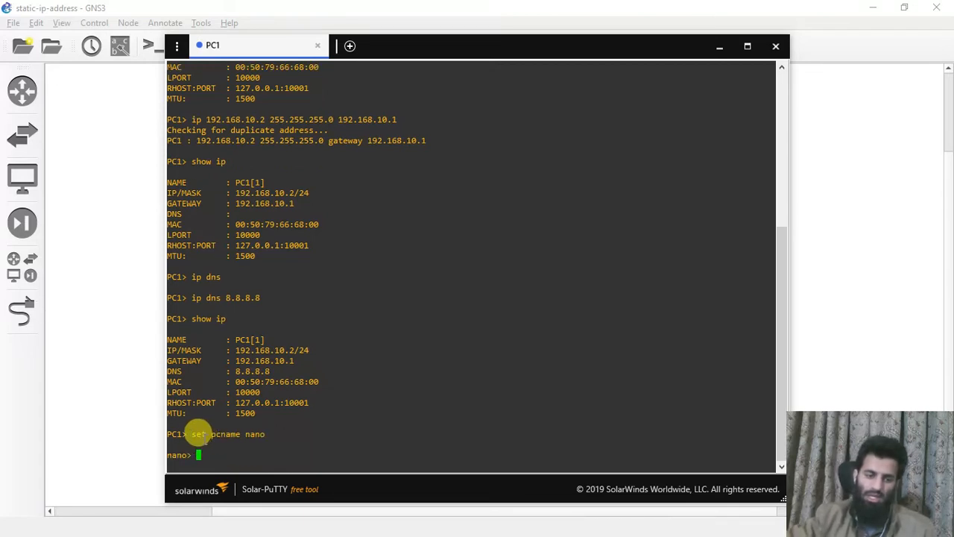
pyautogui.tripleClick(209, 448)
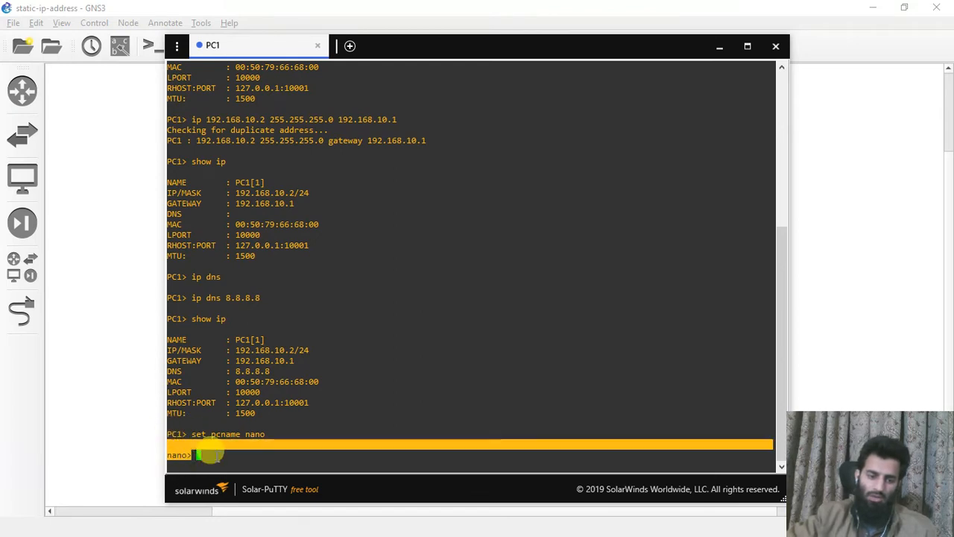
pyautogui.click(212, 449)
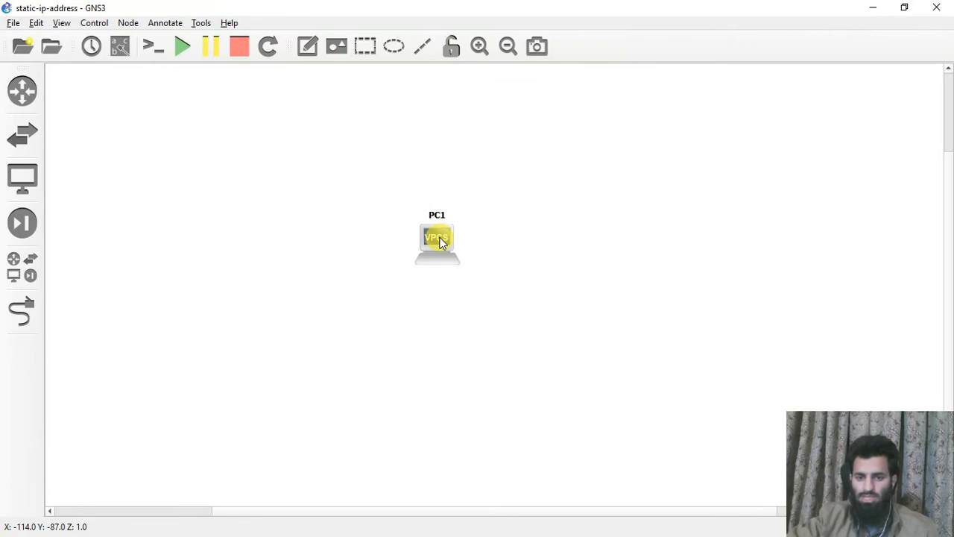
# Step: Return to the topology and move PC1 farther left in the workspace, to about X -303, Y -93
pyautogui.moveTo(438, 238); pyautogui.dragTo(348, 246)
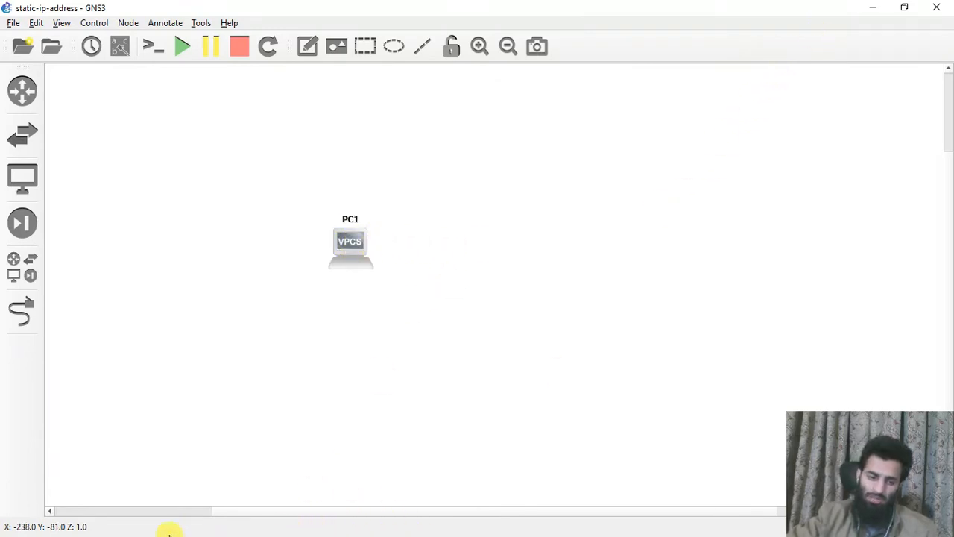
pyautogui.hotkey('alt', 'Tab')
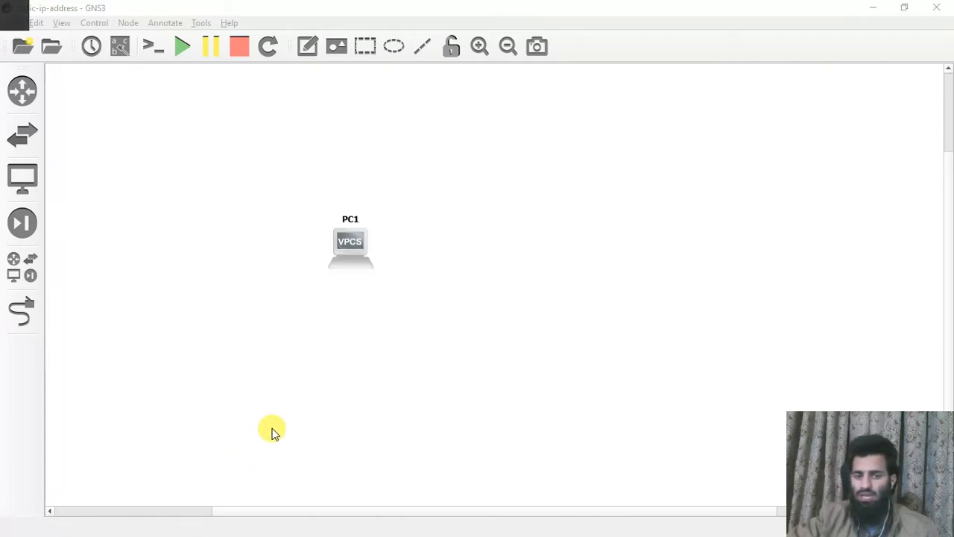
pyautogui.moveTo(835, 69); pyautogui.dragTo(730, 67)
pyautogui.click(520, 276)
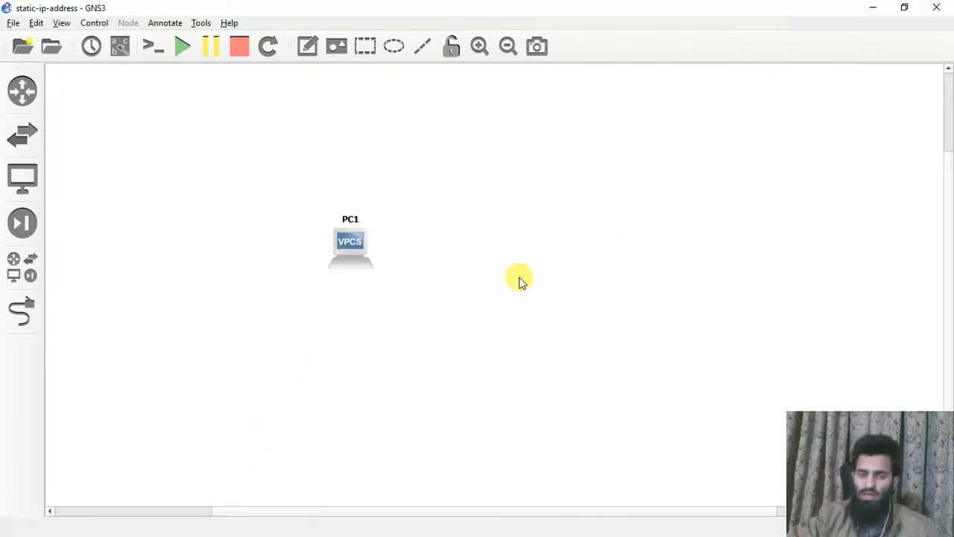
pyautogui.click(341, 244)
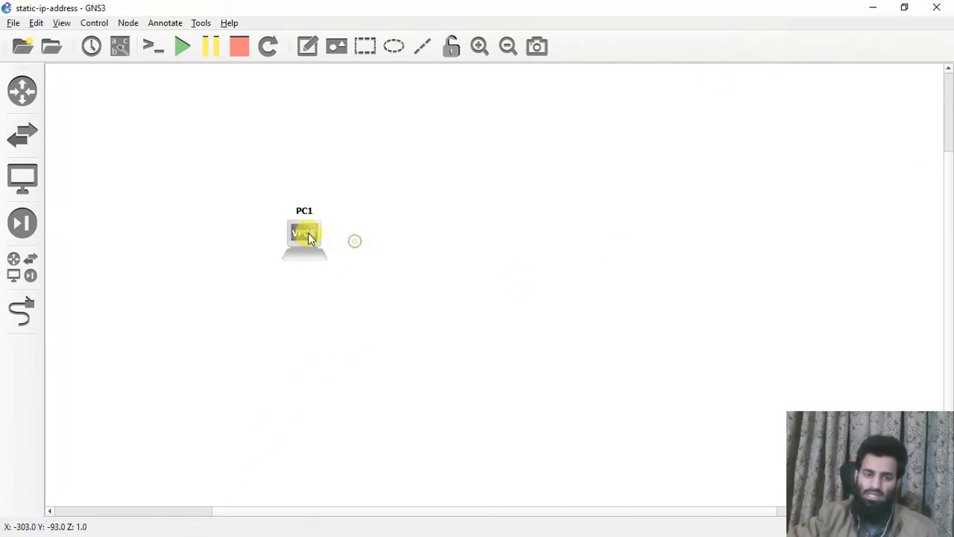
# Step: Add a second VPCS device to the right of PC1, hide the device list, and space the new node slightly farther from PC1
pyautogui.click(13, 265)
pyautogui.click(95, 267)
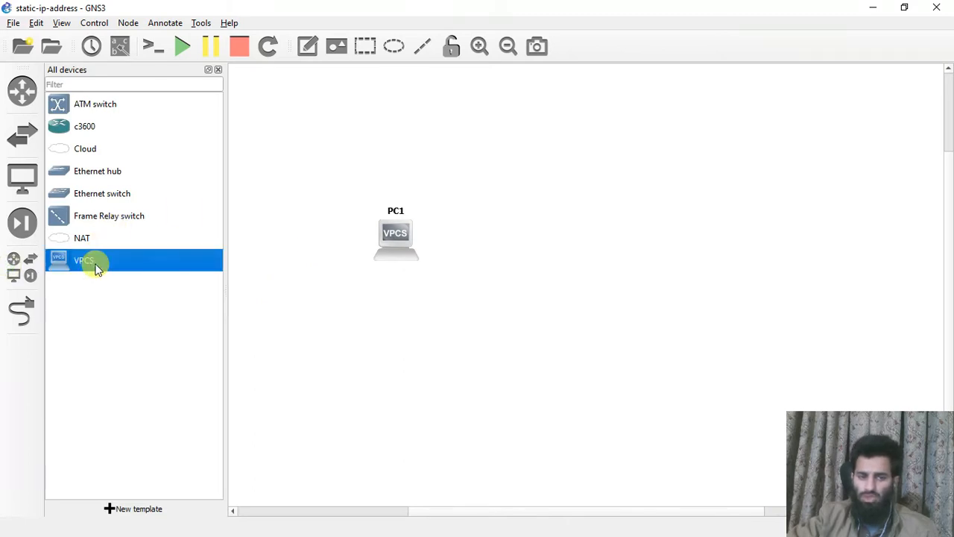
pyautogui.moveTo(95, 267); pyautogui.dragTo(525, 240)
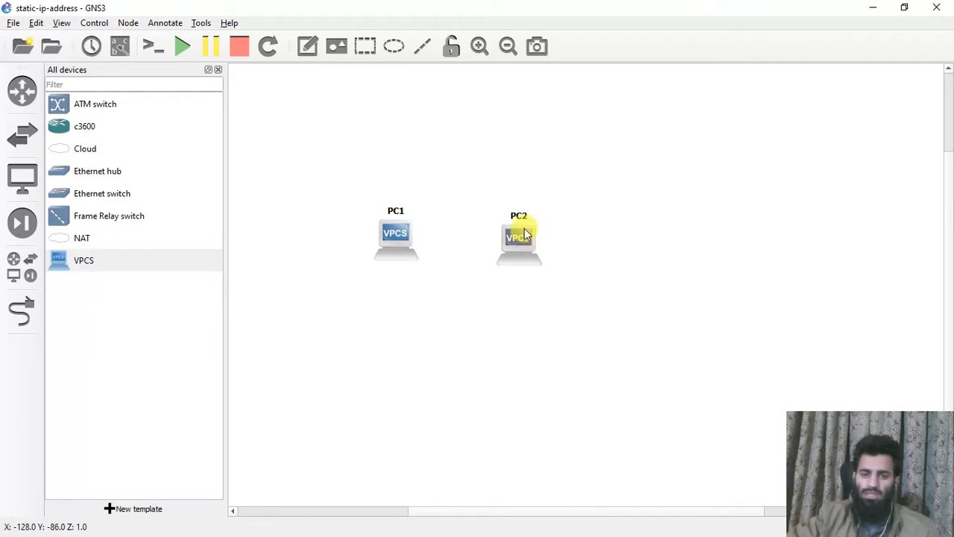
pyautogui.click(218, 69)
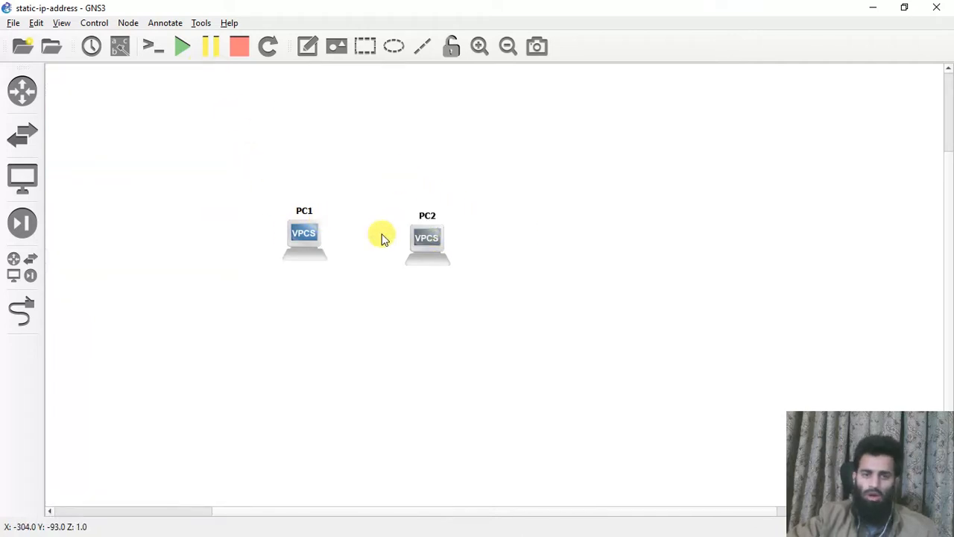
pyautogui.moveTo(425, 241); pyautogui.dragTo(434, 236)
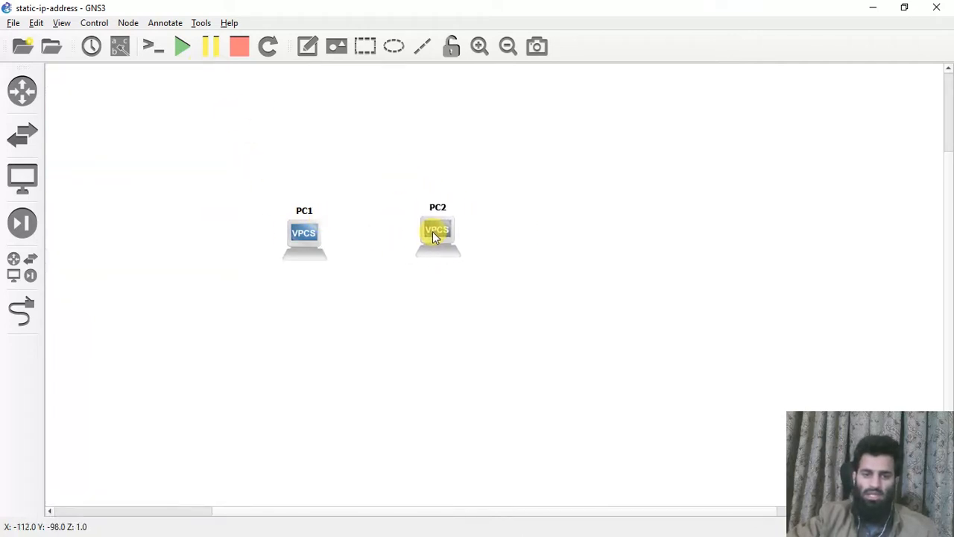
# Step: Link PC1 to the Ethernet0 port of PC2, leave link mode, and nudge PC2 level with PC1
pyautogui.click(18, 313)
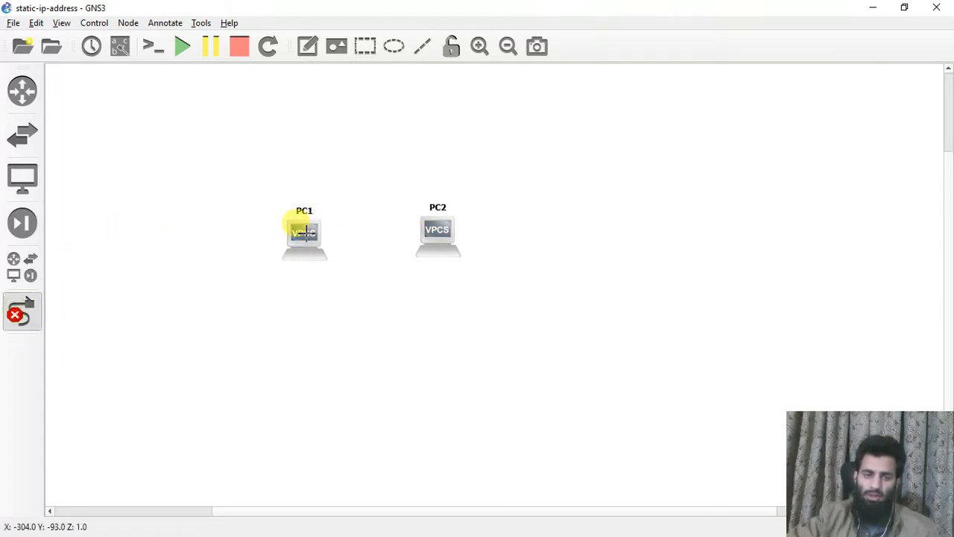
pyautogui.click(308, 235)
pyautogui.click(406, 241)
pyautogui.click(438, 235)
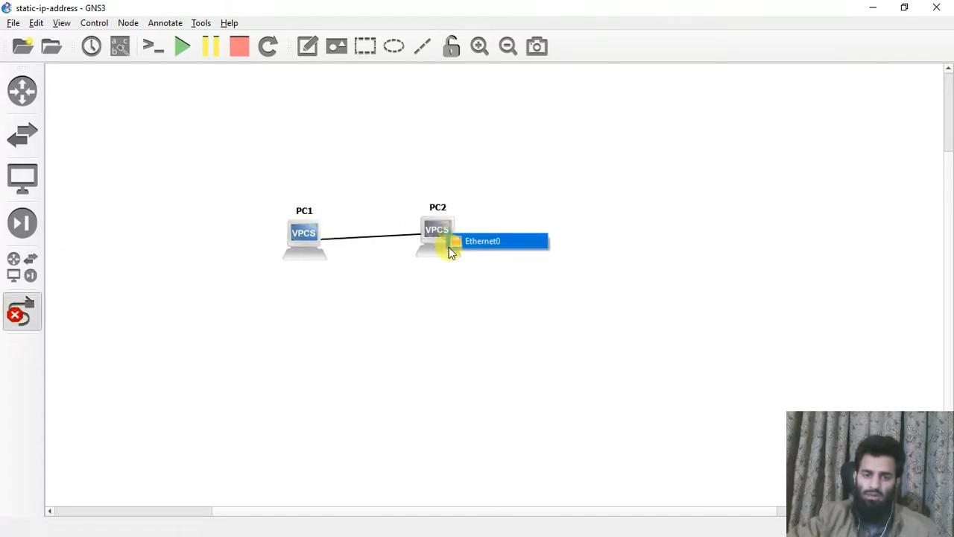
pyautogui.click(450, 243)
pyautogui.click(447, 240)
pyautogui.click(453, 241)
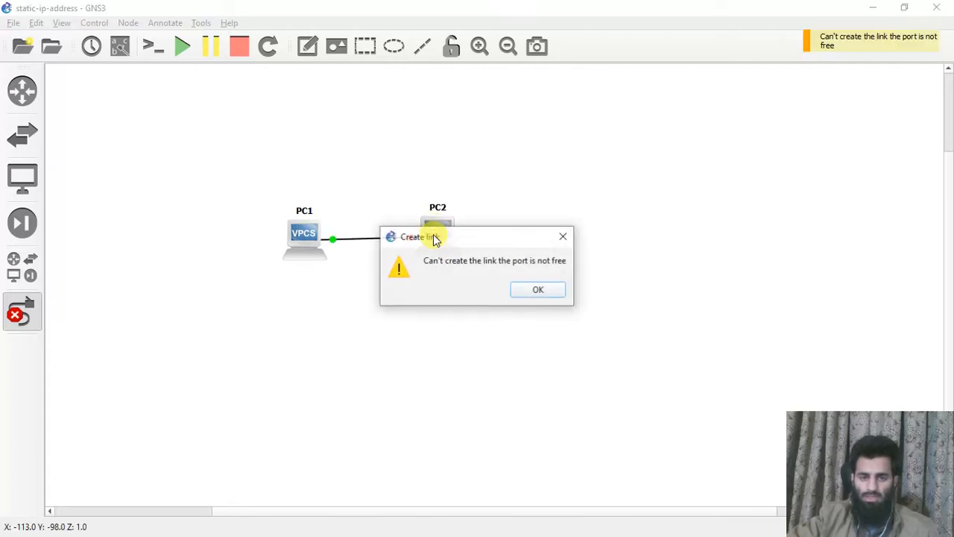
pyautogui.press('Return')
pyautogui.press('Escape')
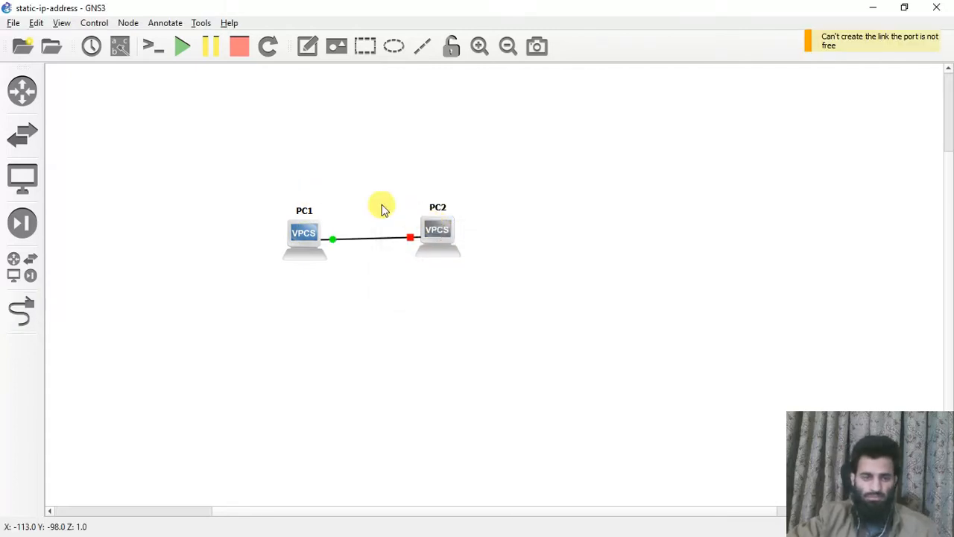
pyautogui.moveTo(436, 225); pyautogui.dragTo(440, 229)
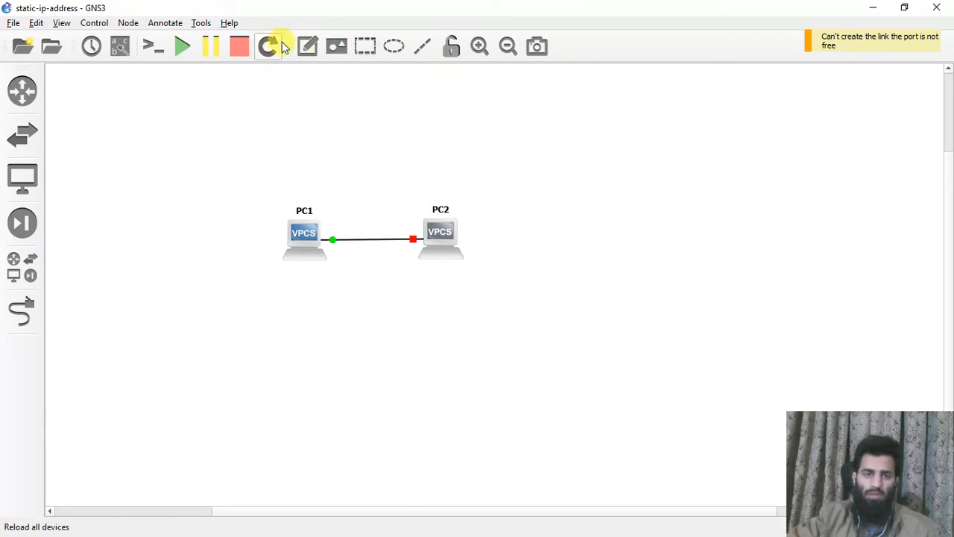
# Step: Add a text note reading 192.168.10.2 below PC1
pyautogui.click(307, 46)
pyautogui.click(280, 291)
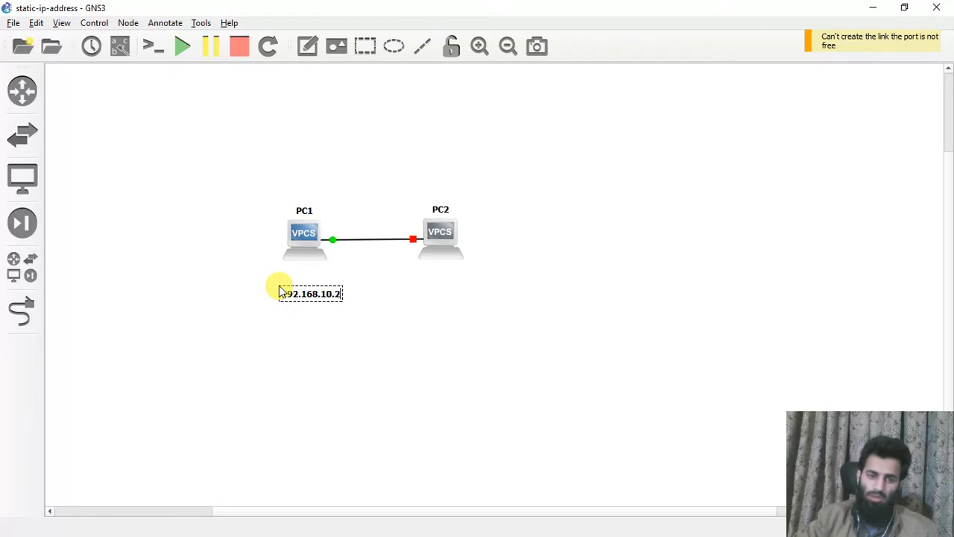
pyautogui.click(394, 283)
# Step: Tuck the address note closer under PC1, and place a second note reading 192.168.10.3 under PC2, level with the first
pyautogui.moveTo(309, 295); pyautogui.dragTo(449, 275)
pyautogui.rightClick(308, 279)
pyautogui.click(321, 279)
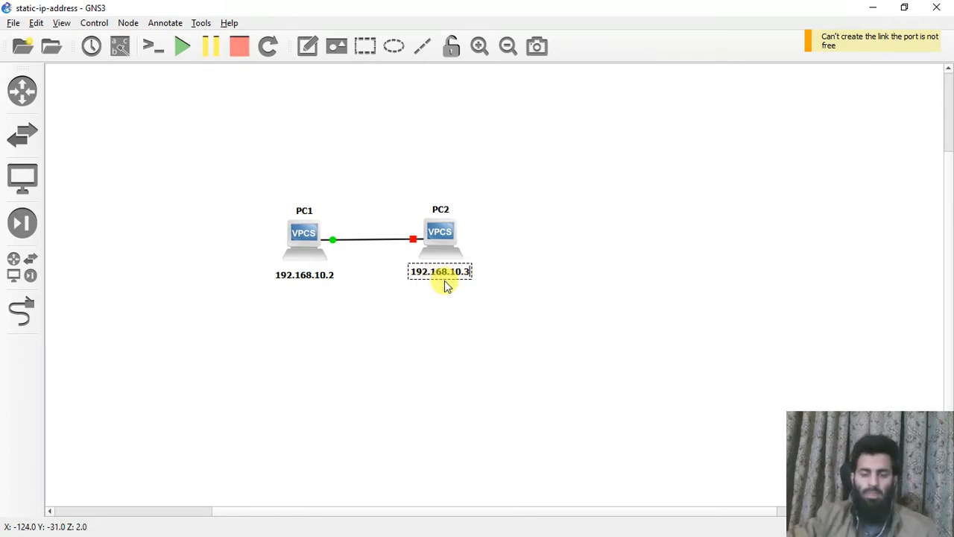
pyautogui.click(596, 279)
pyautogui.click(452, 267)
pyautogui.click(469, 292)
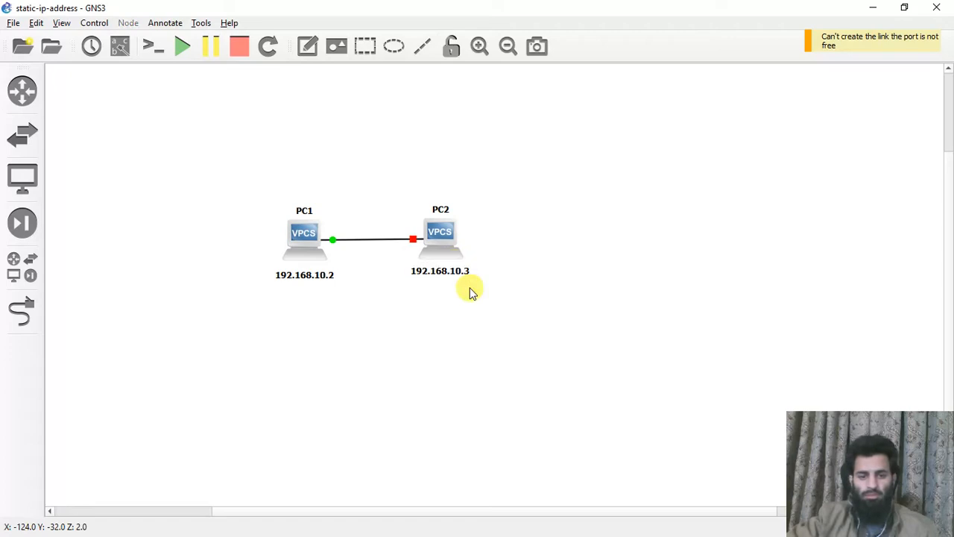
pyautogui.moveTo(438, 273); pyautogui.dragTo(441, 275)
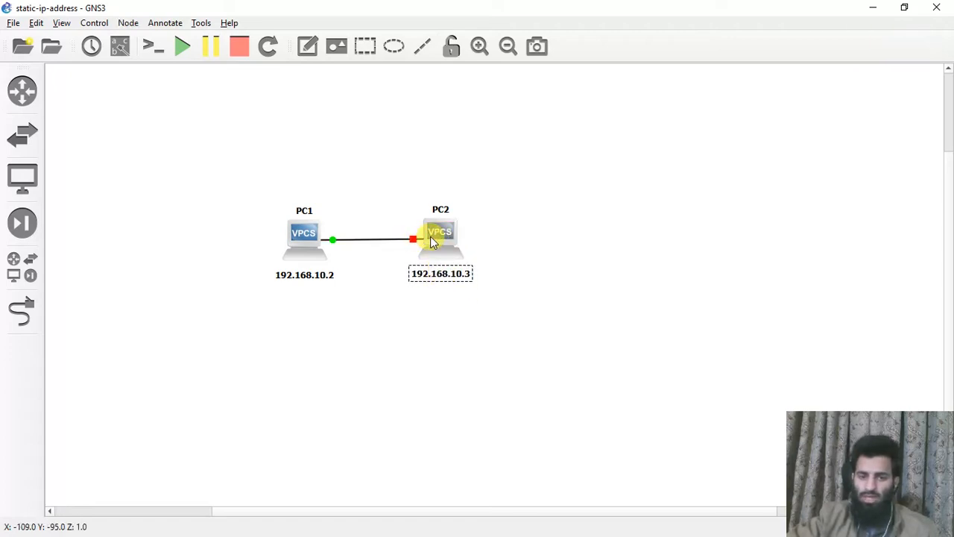
# Step: Try to open a console on PC2, and start the PC2 node
pyautogui.rightClick(430, 236)
pyautogui.click(469, 24)
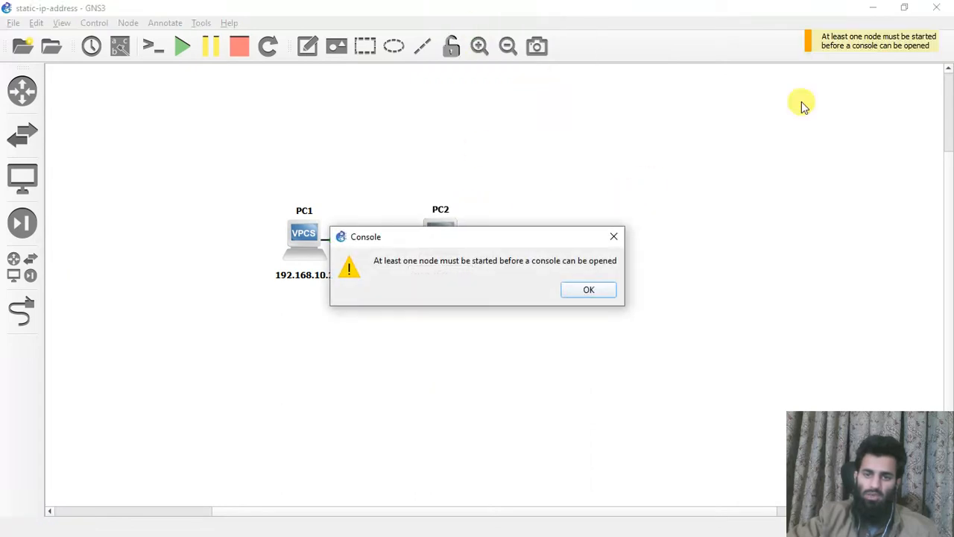
pyautogui.click(612, 237)
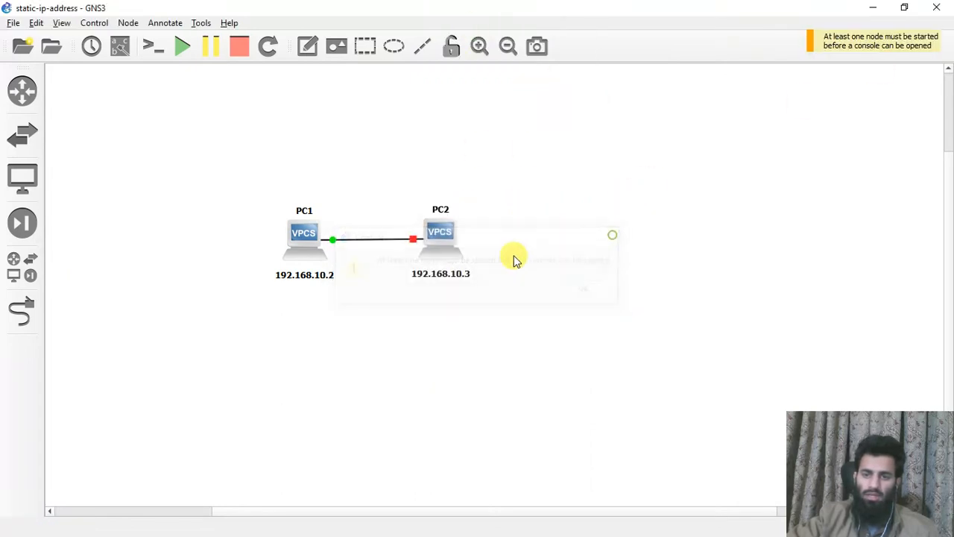
pyautogui.rightClick(443, 240)
pyautogui.click(473, 38)
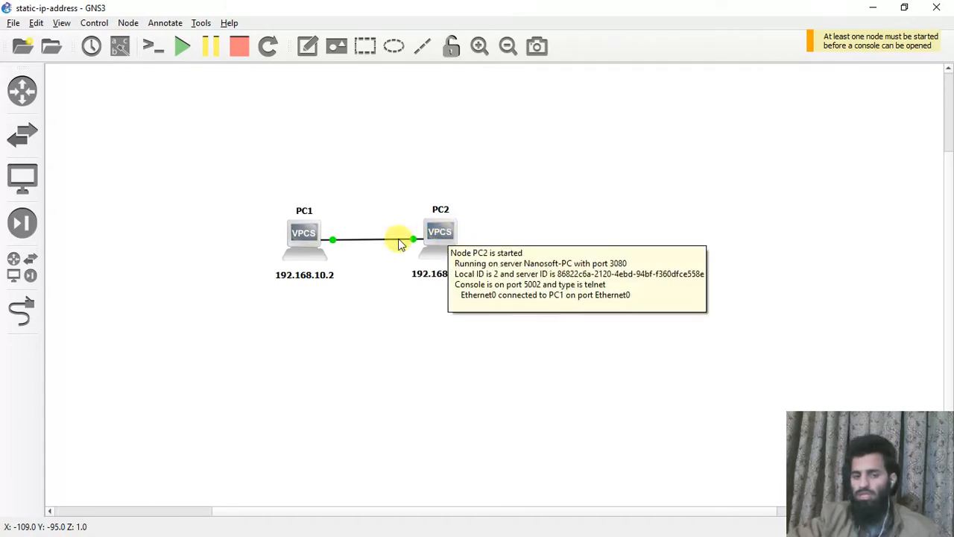
# Step: Open PC1's console, ping 192.168.10.3 from it, and return to the topology
pyautogui.rightClick(296, 234)
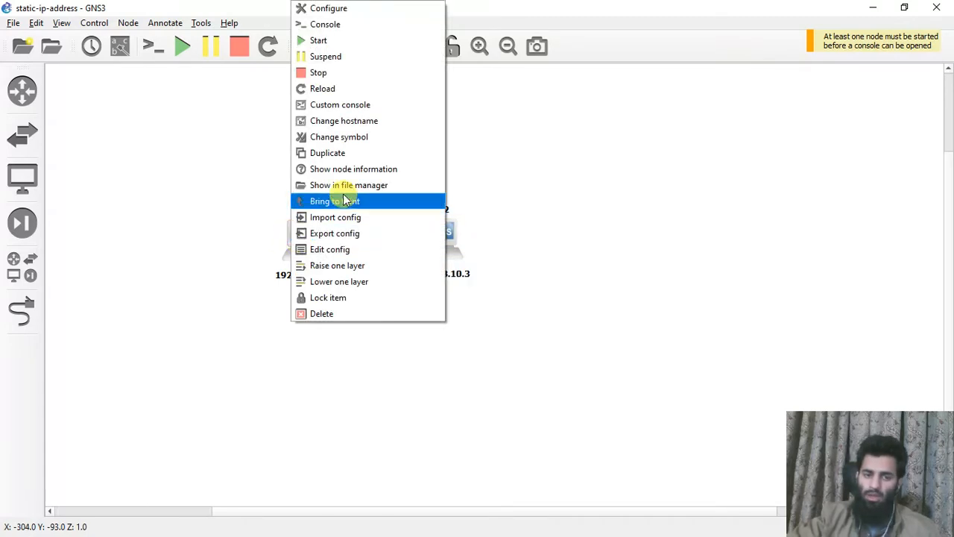
pyautogui.click(331, 24)
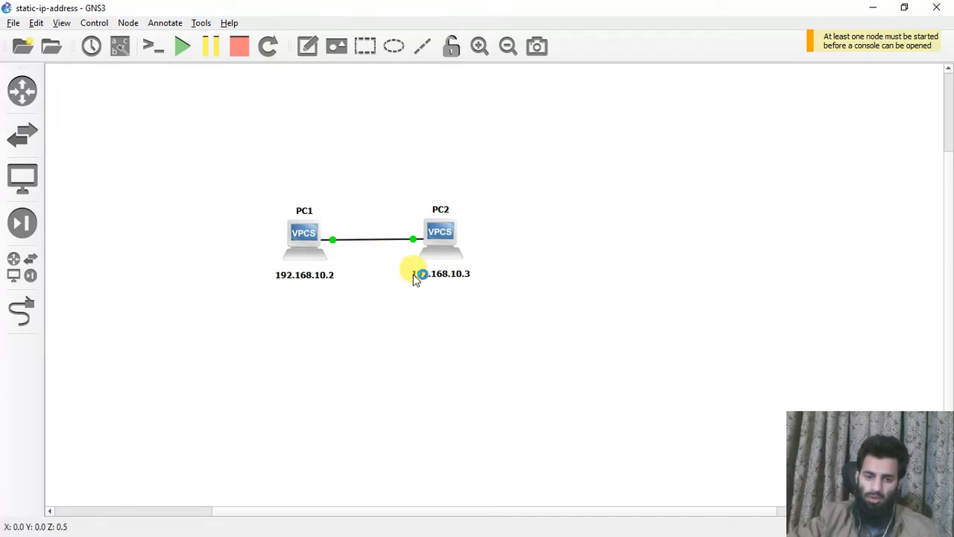
pyautogui.click(428, 288)
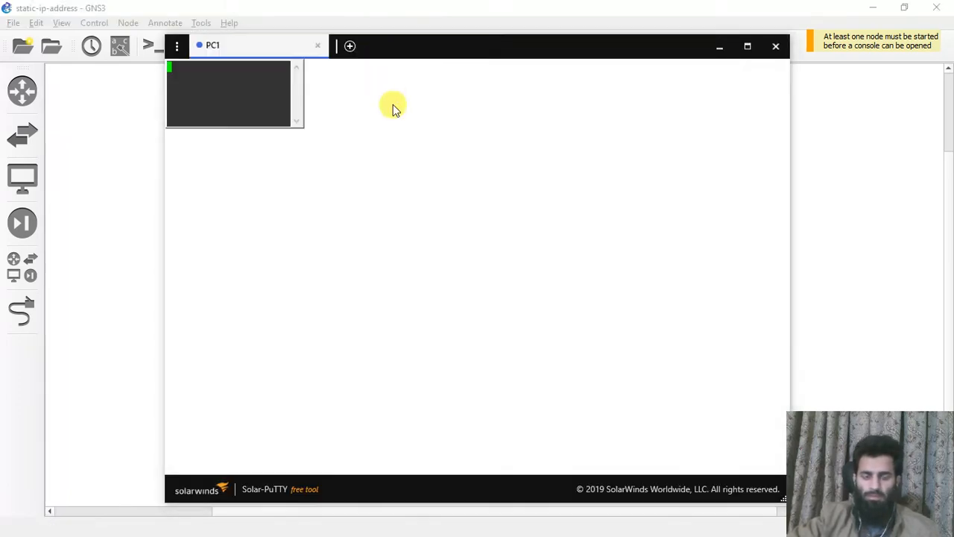
pyautogui.press('Return')
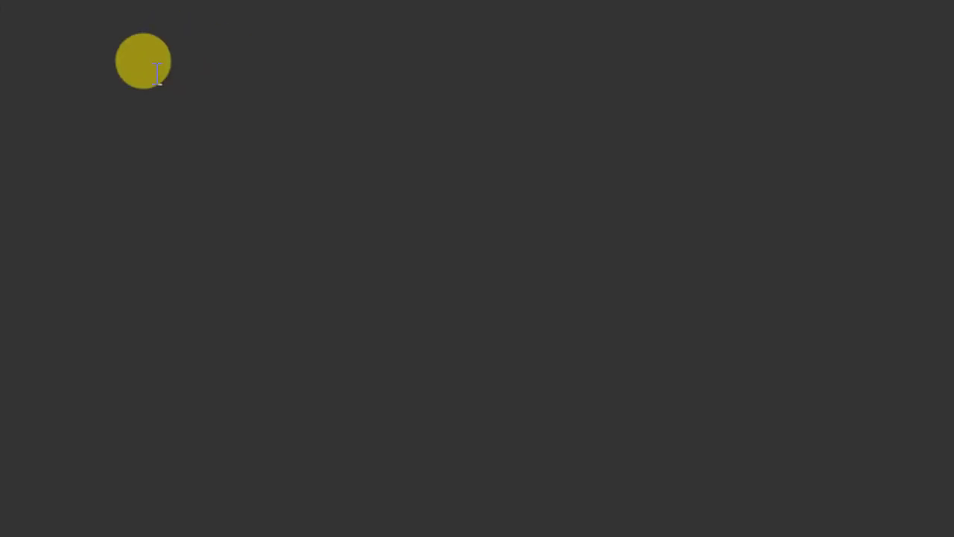
pyautogui.click(254, 165)
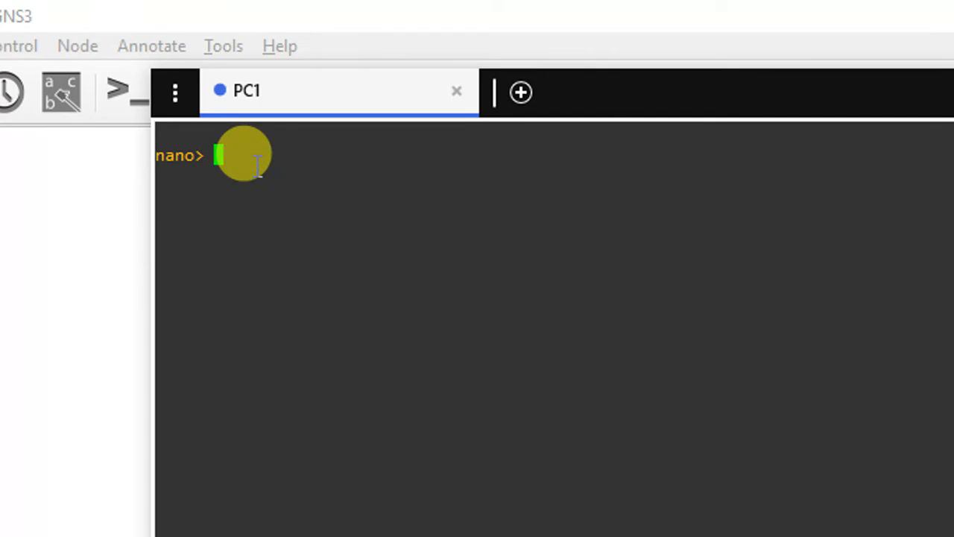
pyautogui.write('ping')
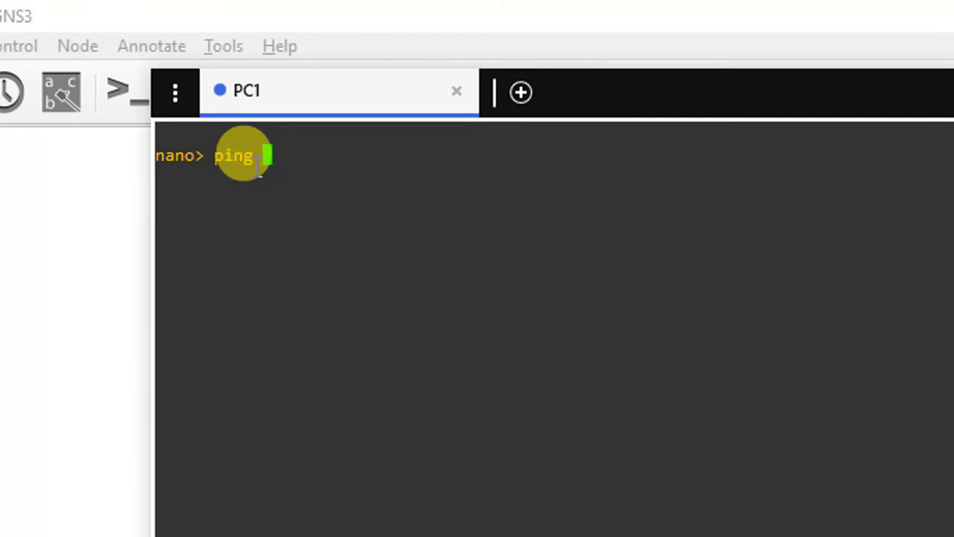
pyautogui.write(' 192.')
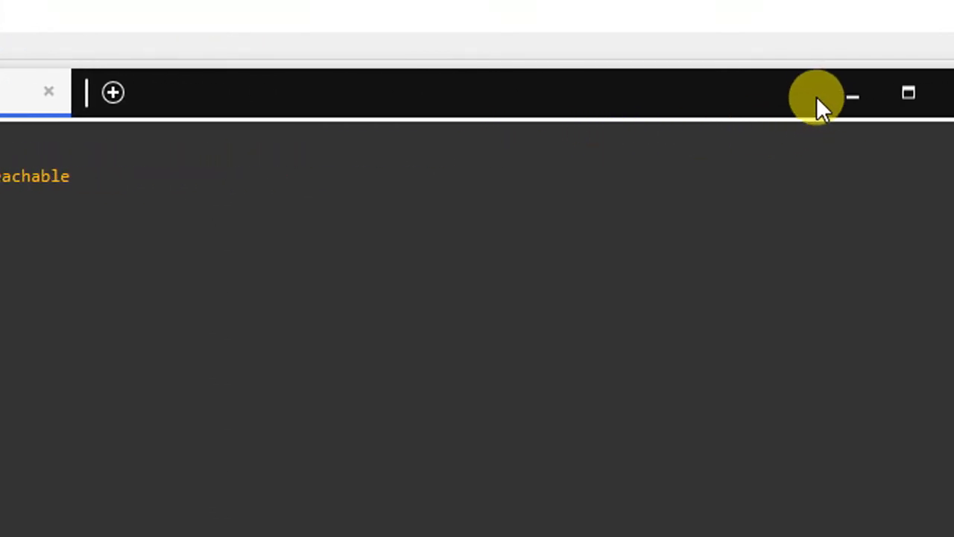
pyautogui.click(932, 97)
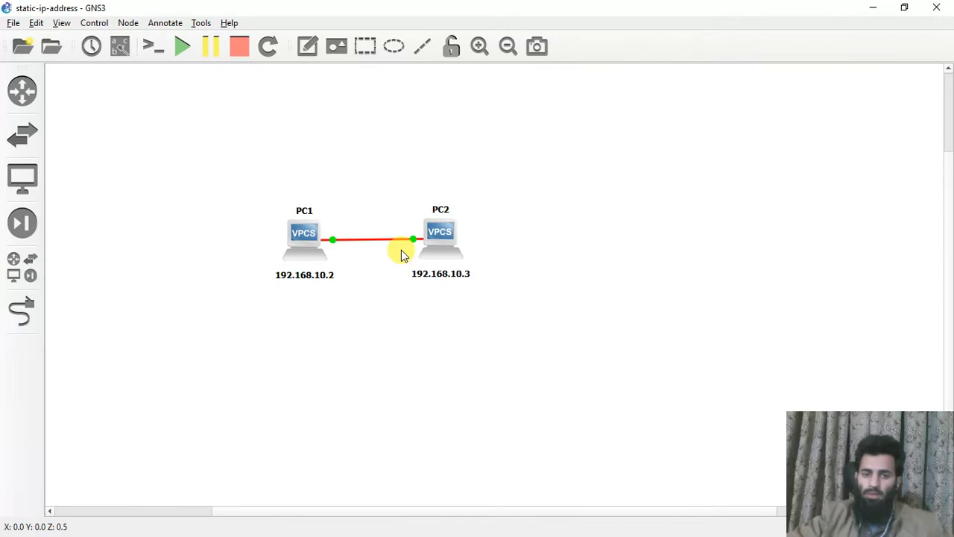
# Step: Open PC2's console and assign the node the IP address 192.168.10.3 with the ip command
pyautogui.rightClick(443, 234)
pyautogui.click(503, 22)
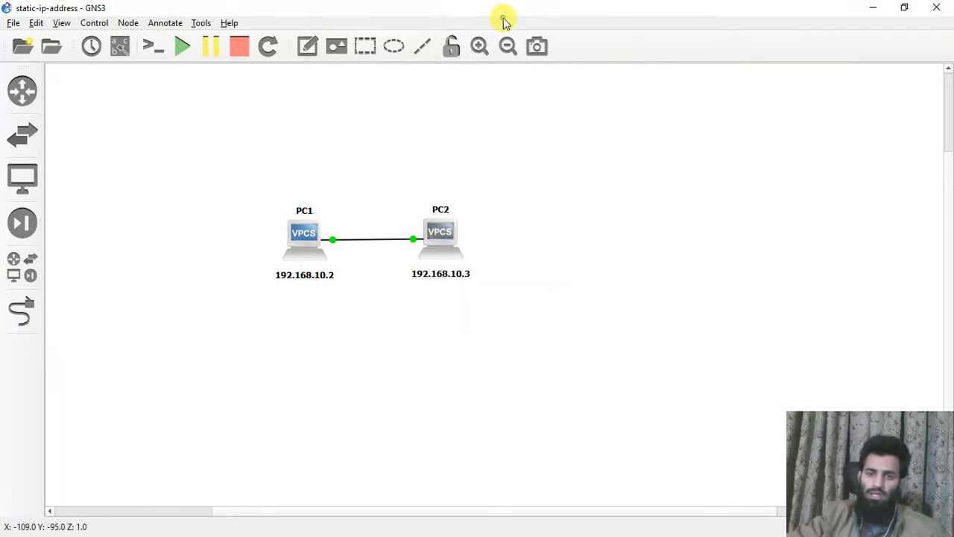
pyautogui.doubleClick(443, 213)
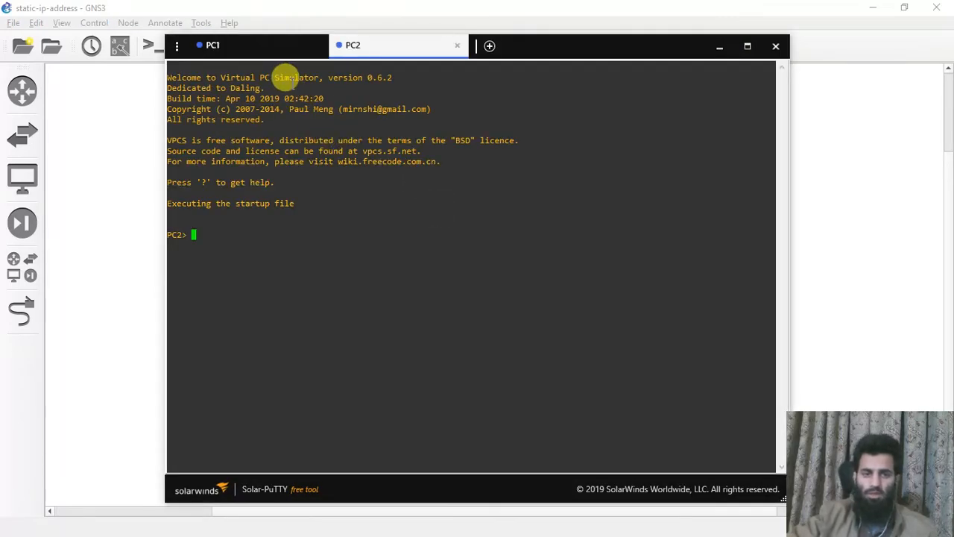
pyautogui.click(298, 47)
pyautogui.click(395, 53)
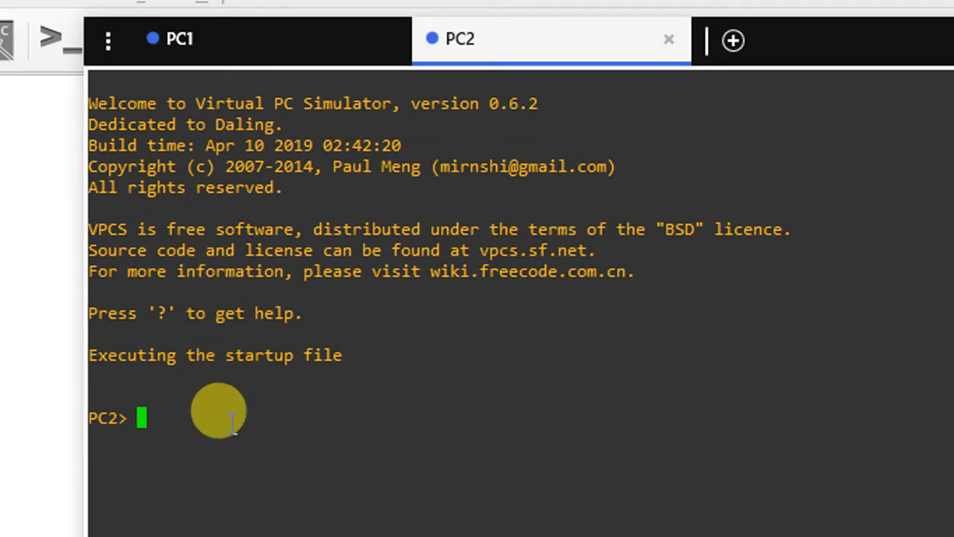
pyautogui.write('ip ')
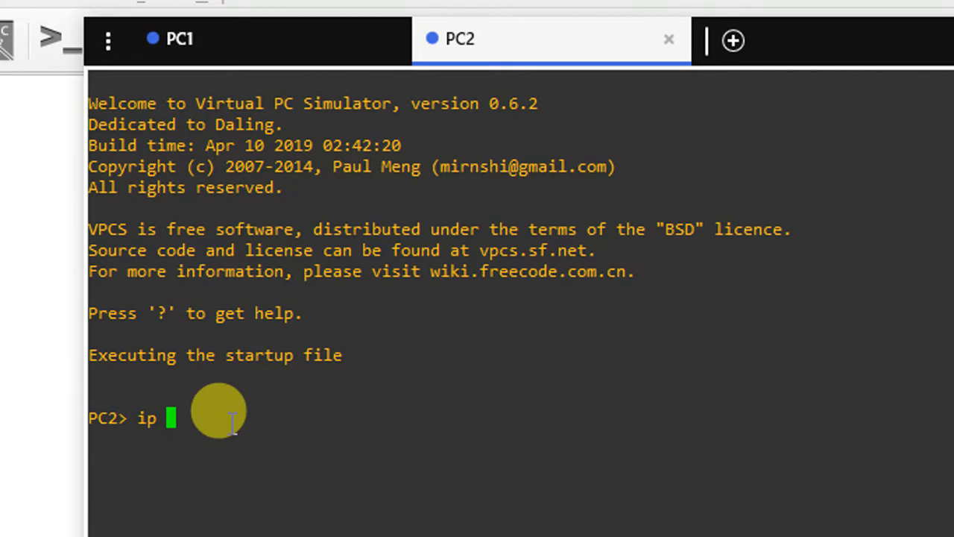
pyautogui.write('192.168.10.3')
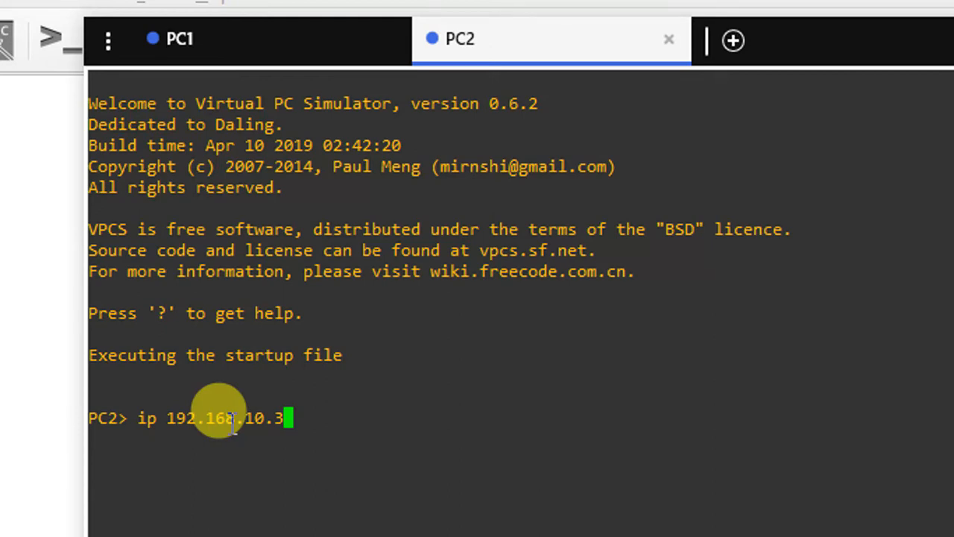
pyautogui.press('Return')
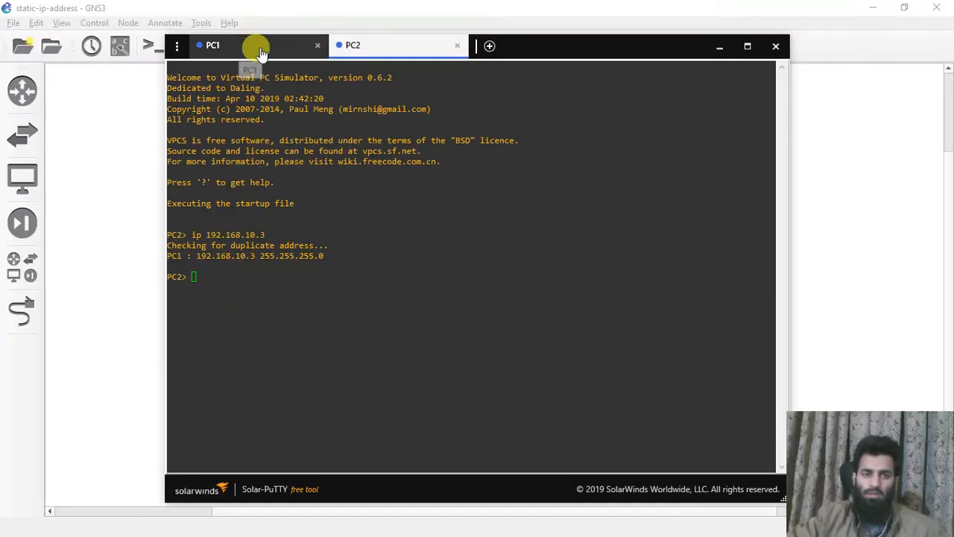
# Step: Ping 192.168.10.3 from PC1's console and 192.168.10.2 from PC2's console, and return to the topology
pyautogui.click(261, 49)
pyautogui.press('Up')
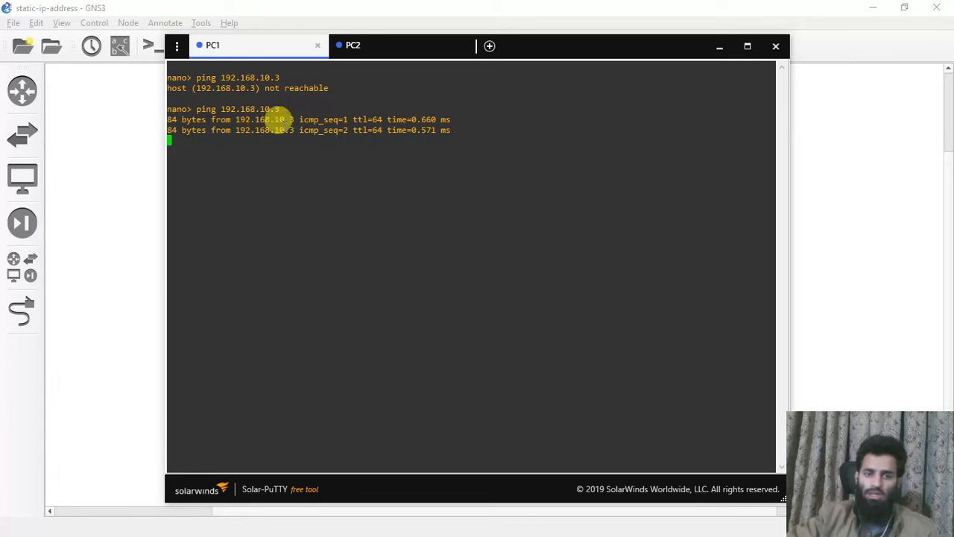
pyautogui.click(383, 47)
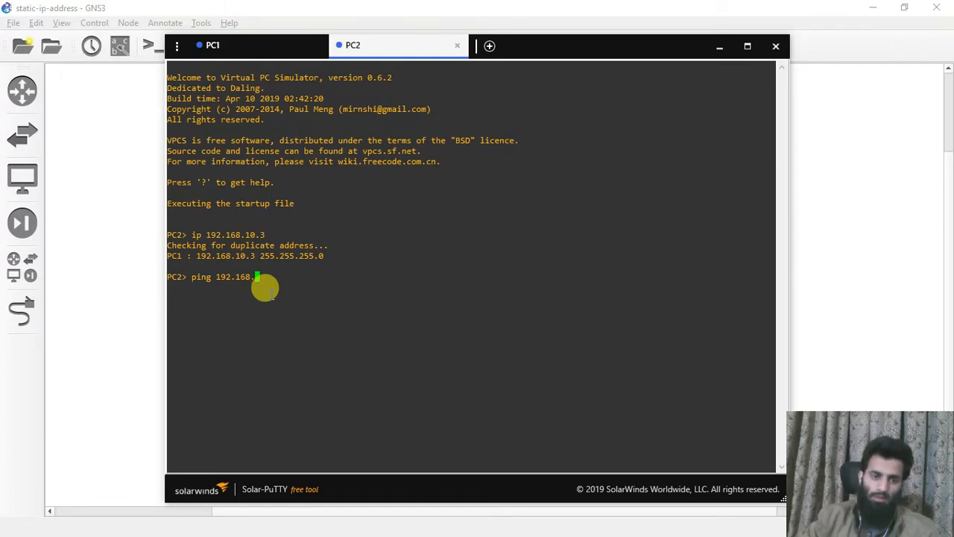
pyautogui.press('Return')
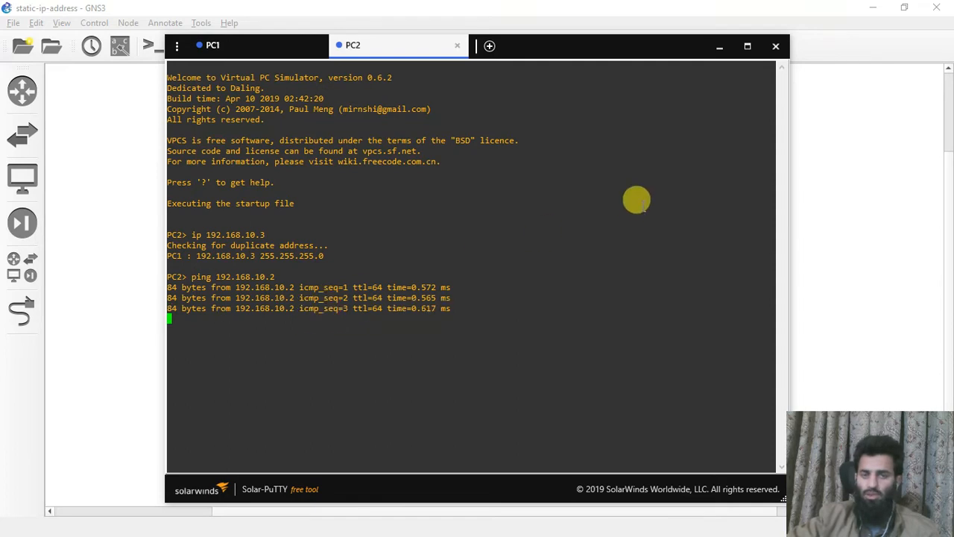
pyautogui.click(116, 245)
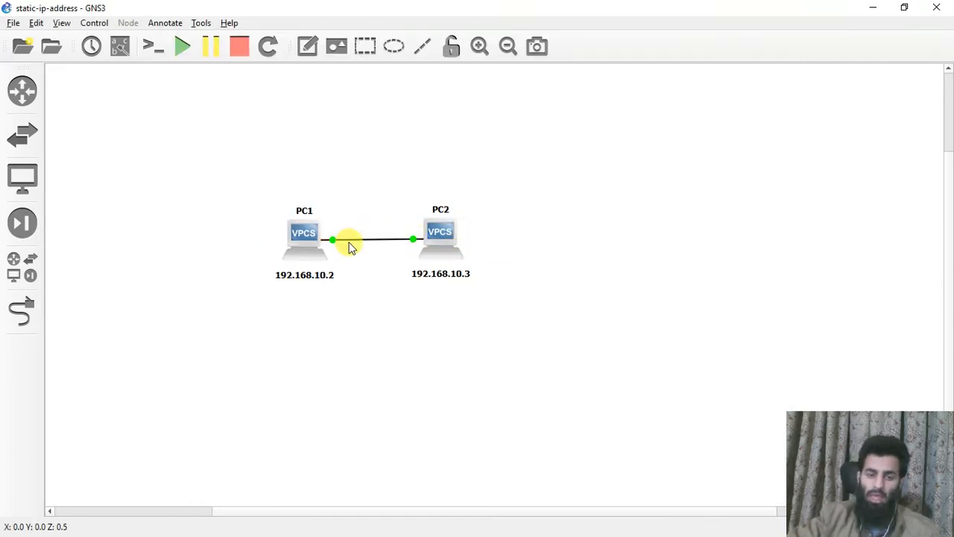
# Step: Nudge PC1 and PC2 nearly level, and add an Ethernet switch centred above them, hiding the device list
pyautogui.moveTo(301, 242)
pyautogui.mouseDown()
pyautogui.moveTo(311, 270)
pyautogui.moveTo(303, 235)
pyautogui.mouseUp()
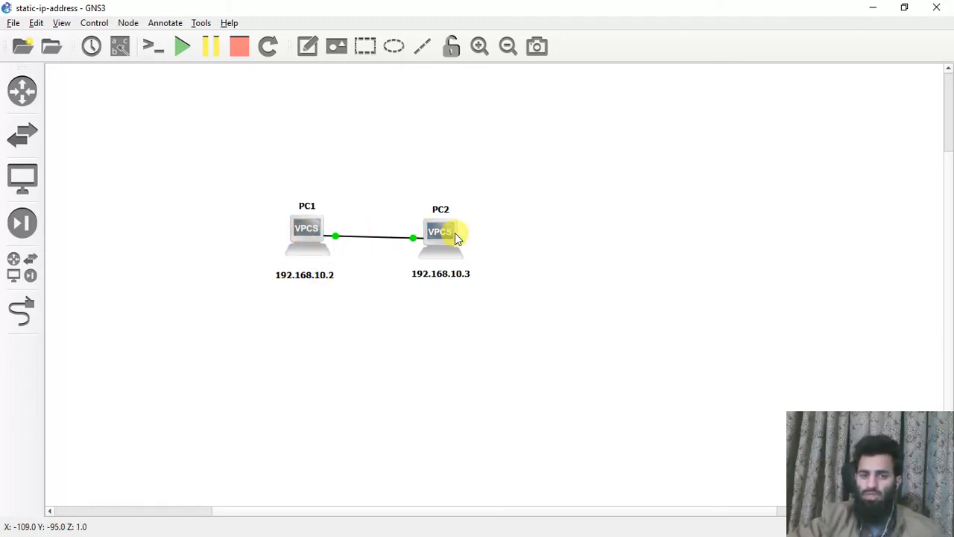
pyautogui.moveTo(454, 234); pyautogui.dragTo(442, 236)
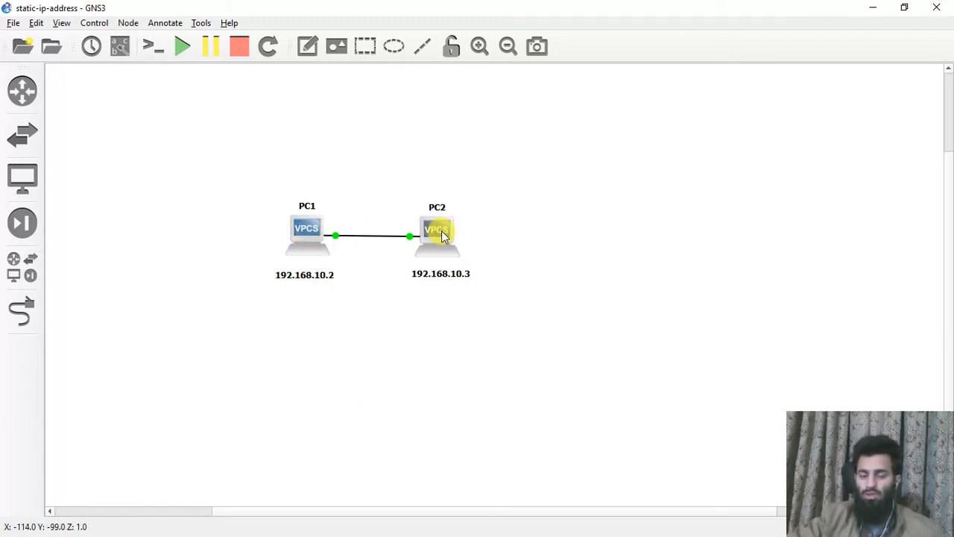
pyautogui.click(27, 273)
pyautogui.moveTo(100, 191); pyautogui.dragTo(475, 130)
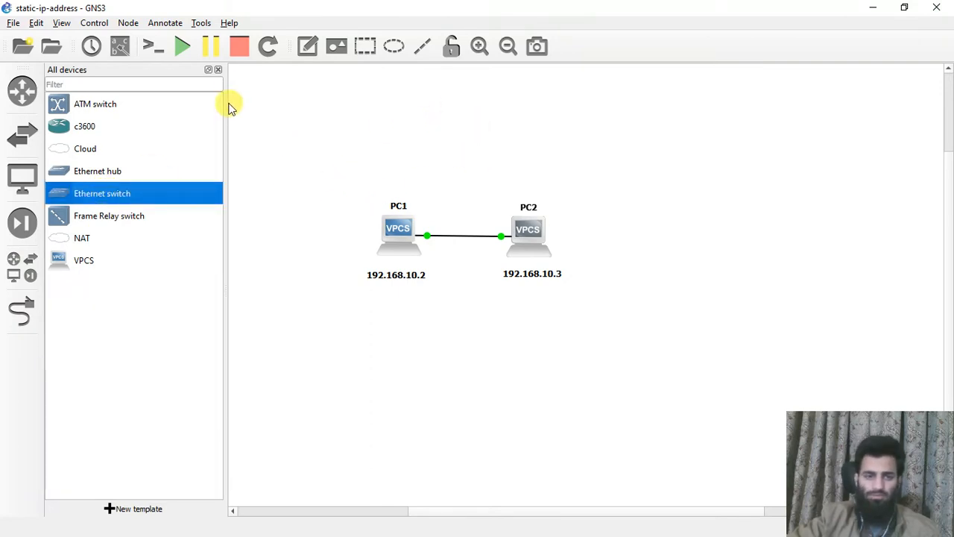
pyautogui.click(218, 69)
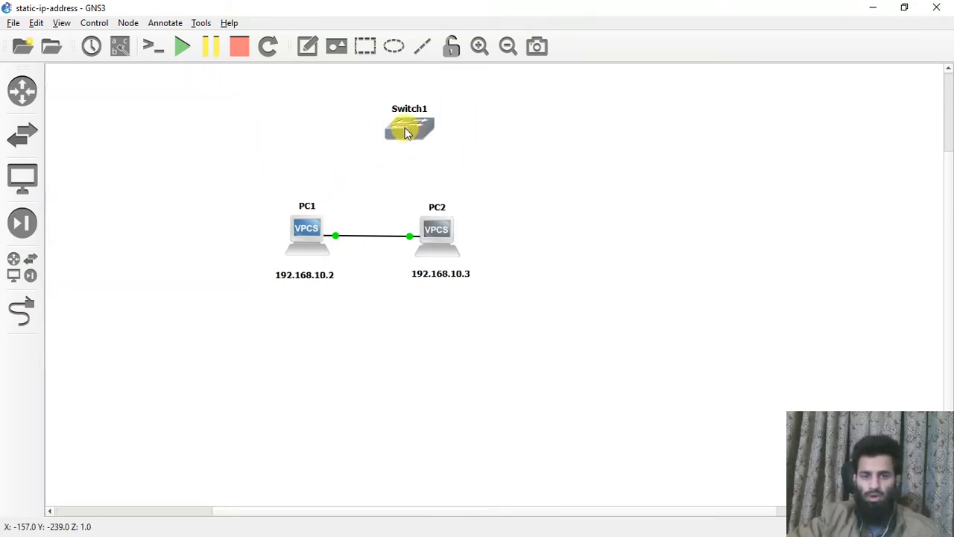
pyautogui.moveTo(410, 132); pyautogui.dragTo(369, 132)
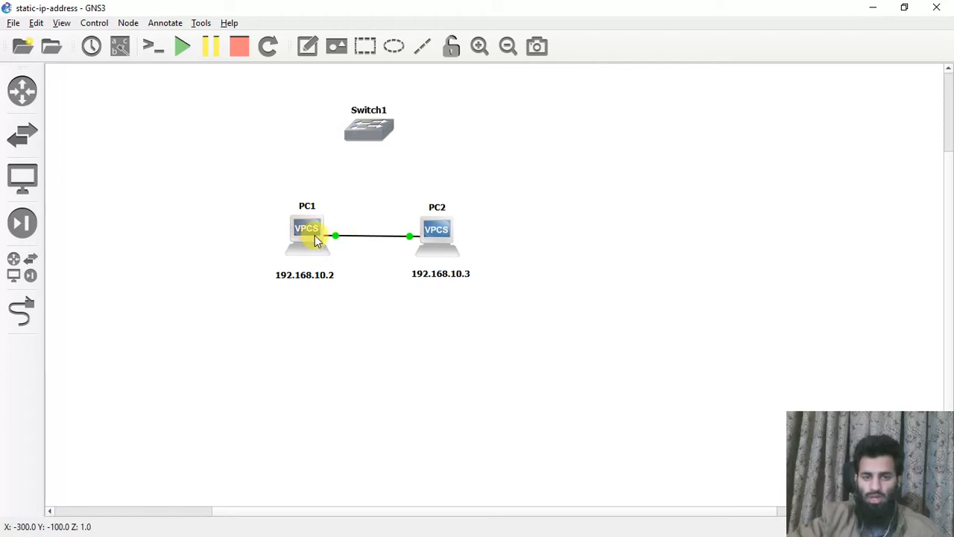
# Step: Delete the direct link between PC1 and PC2
pyautogui.click(398, 236)
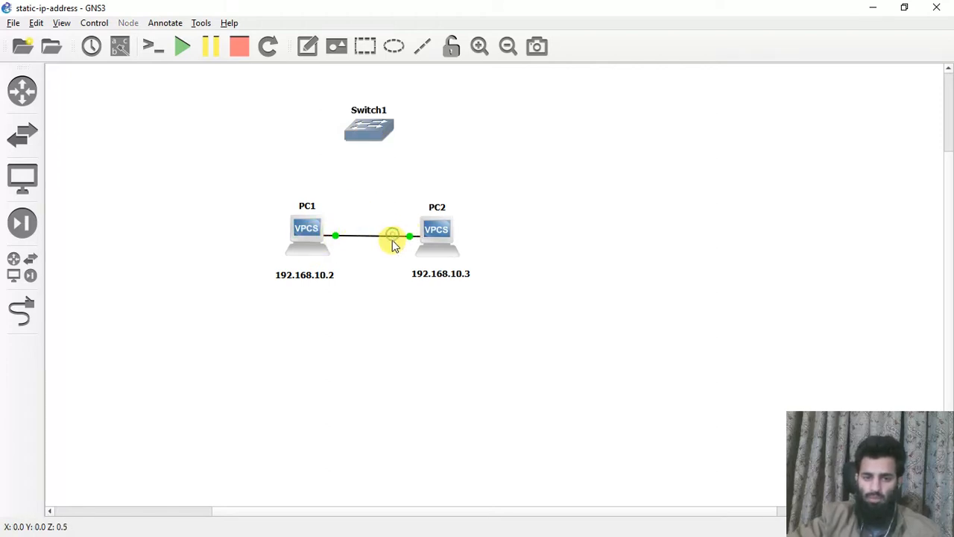
pyautogui.press('Delete')
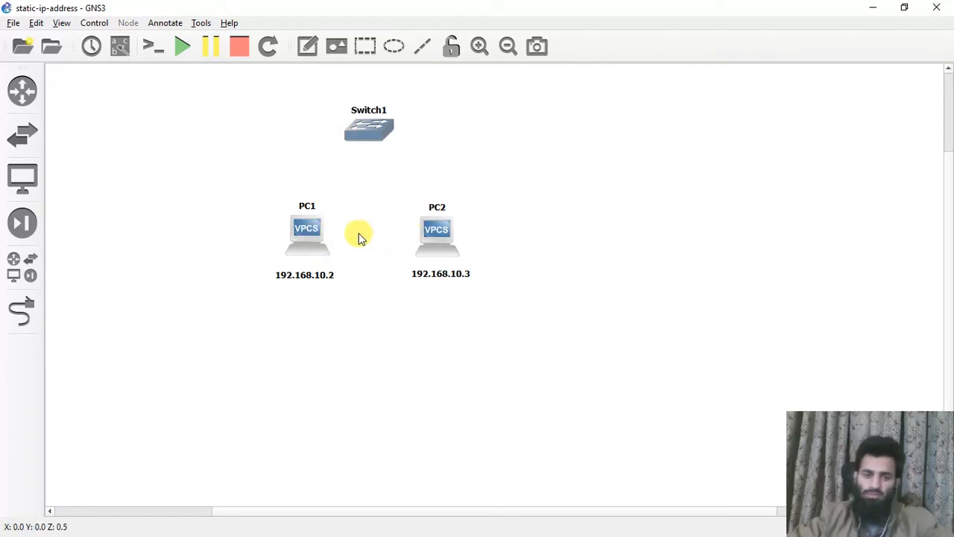
pyautogui.click(301, 249)
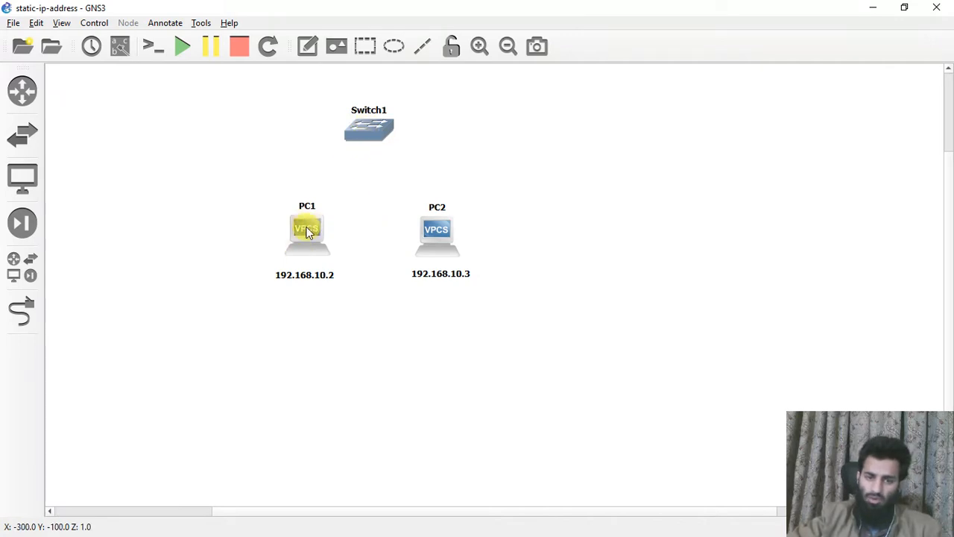
pyautogui.click(360, 130)
pyautogui.moveTo(359, 131)
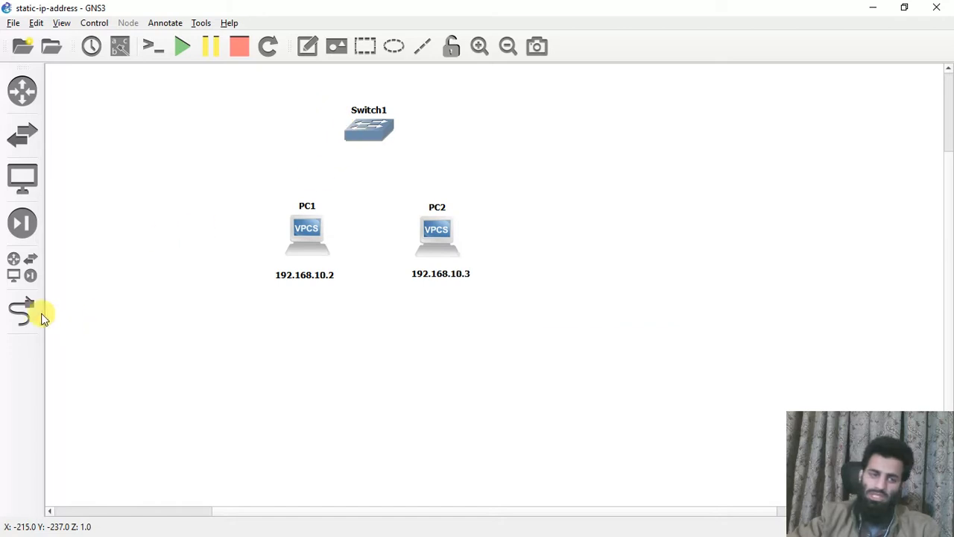
# Step: Link PC1's Ethernet0 to Switch1's Ethernet0, and PC2's Ethernet0 to Switch1's Ethernet1
pyautogui.click(37, 316)
pyautogui.click(307, 226)
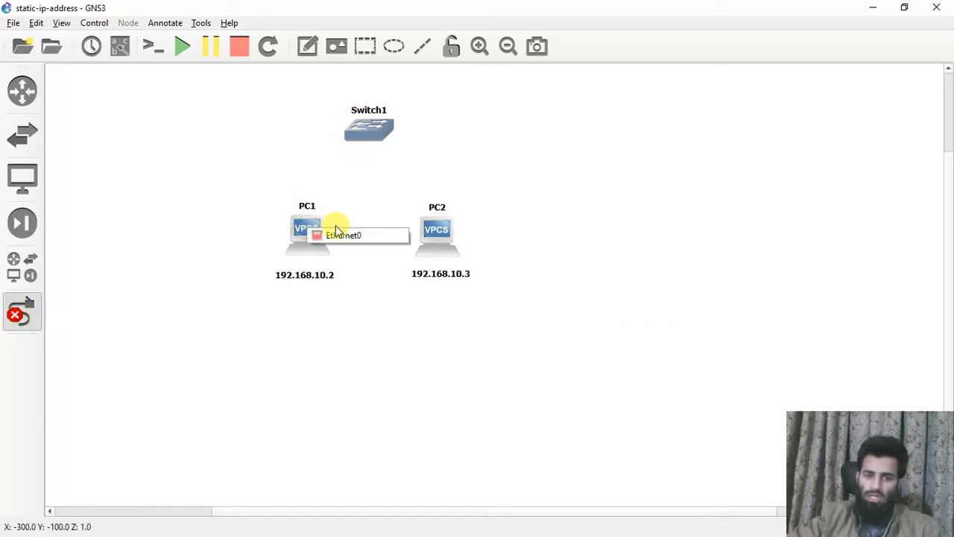
pyautogui.click(340, 235)
pyautogui.click(373, 140)
pyautogui.click(388, 148)
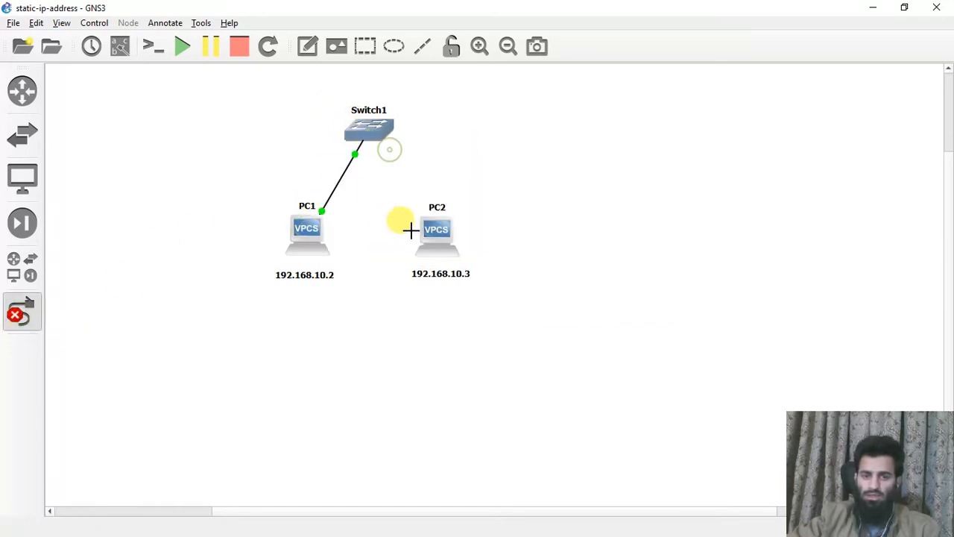
pyautogui.click(442, 235)
pyautogui.click(465, 234)
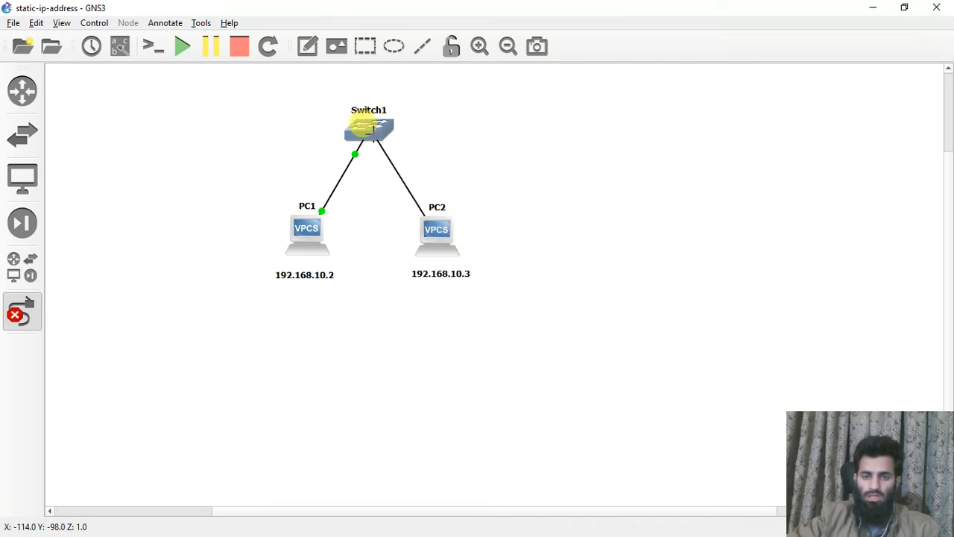
pyautogui.click(369, 127)
pyautogui.click(398, 157)
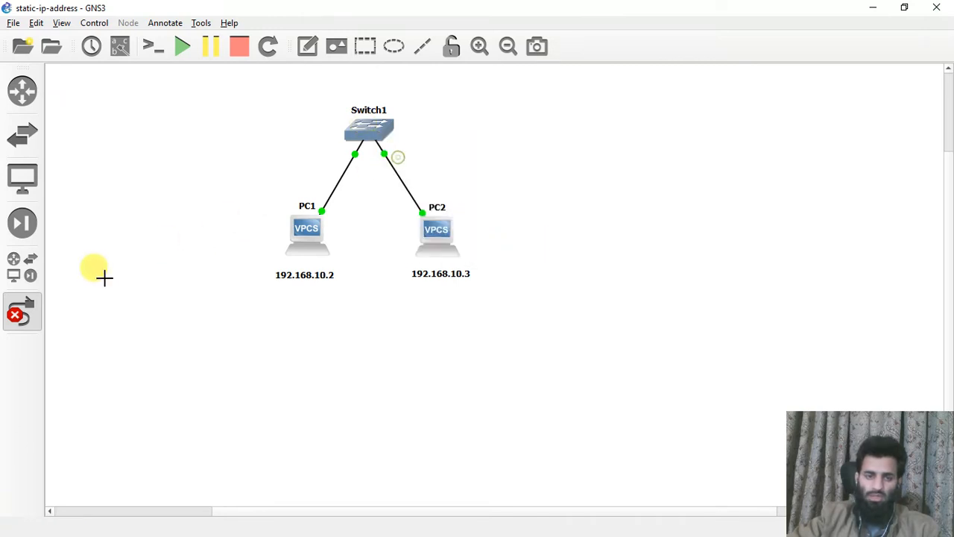
# Step: Add a third VPCS node beside Switch1, above and right of PC2, and hide the device list
pyautogui.click(15, 265)
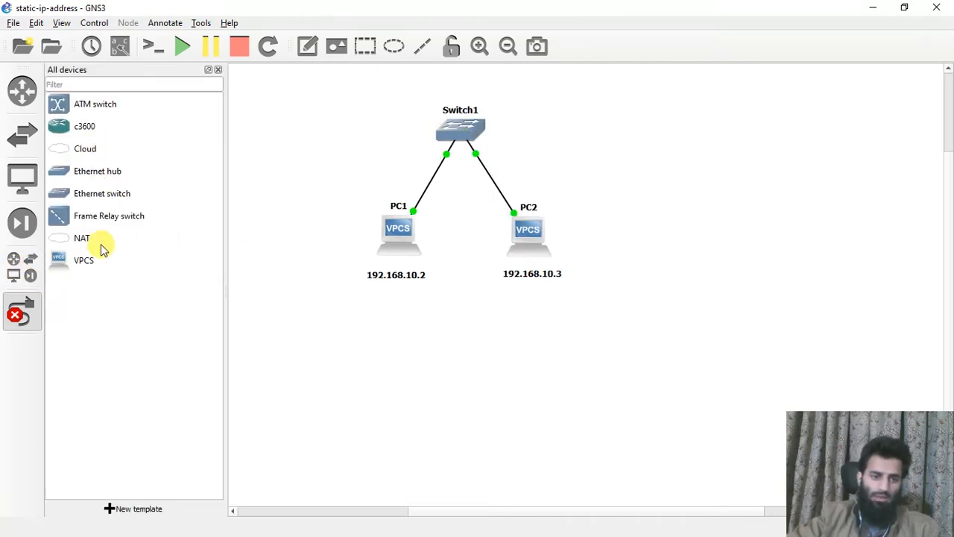
pyautogui.moveTo(103, 259); pyautogui.dragTo(603, 168)
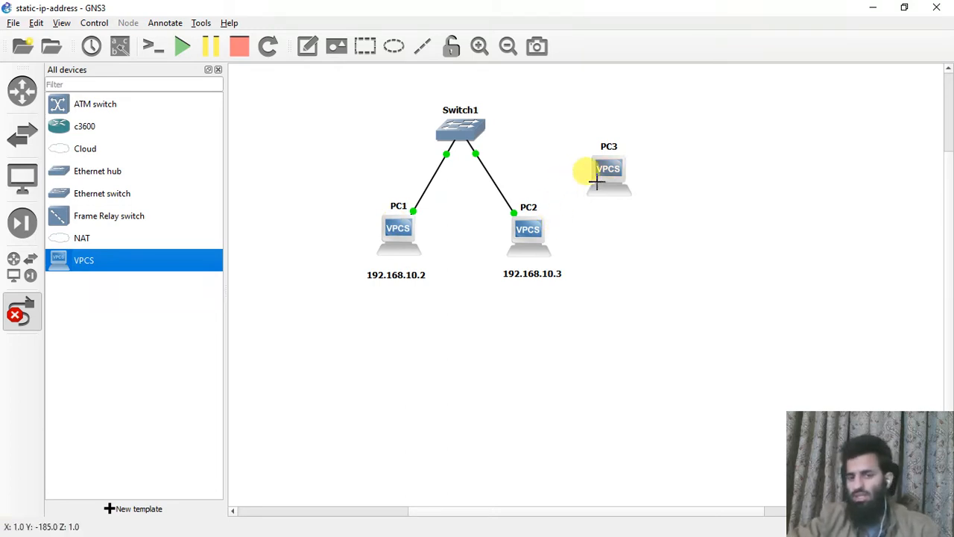
pyautogui.click(217, 70)
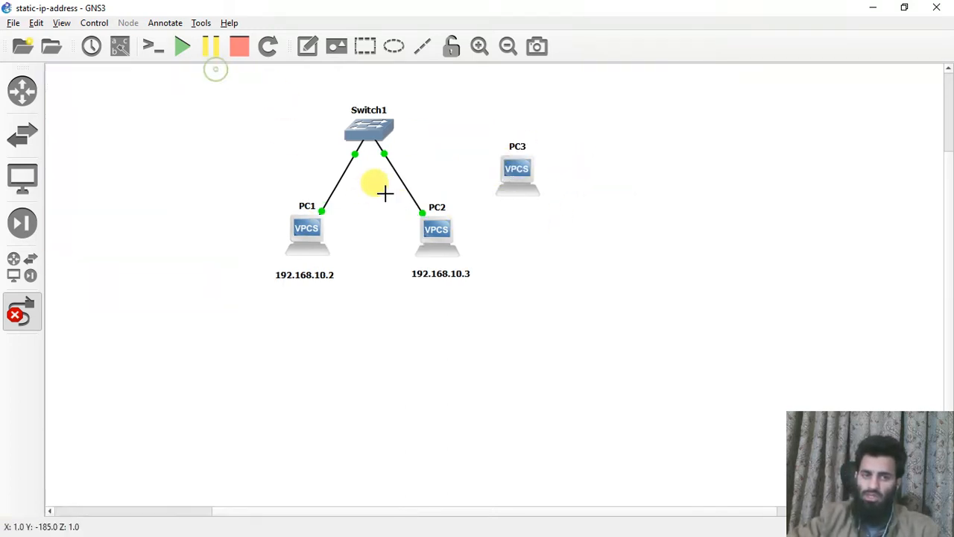
pyautogui.press('Escape')
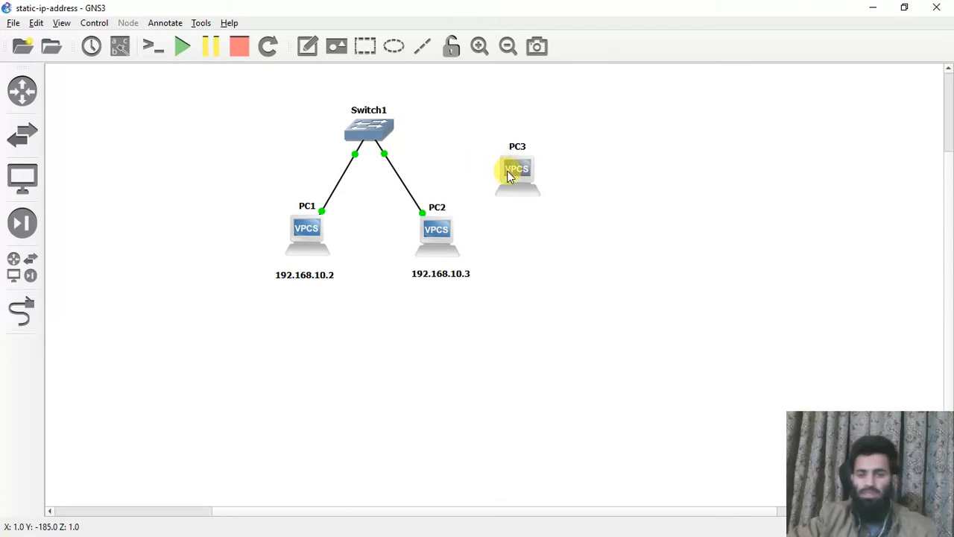
pyautogui.moveTo(513, 171); pyautogui.dragTo(492, 150)
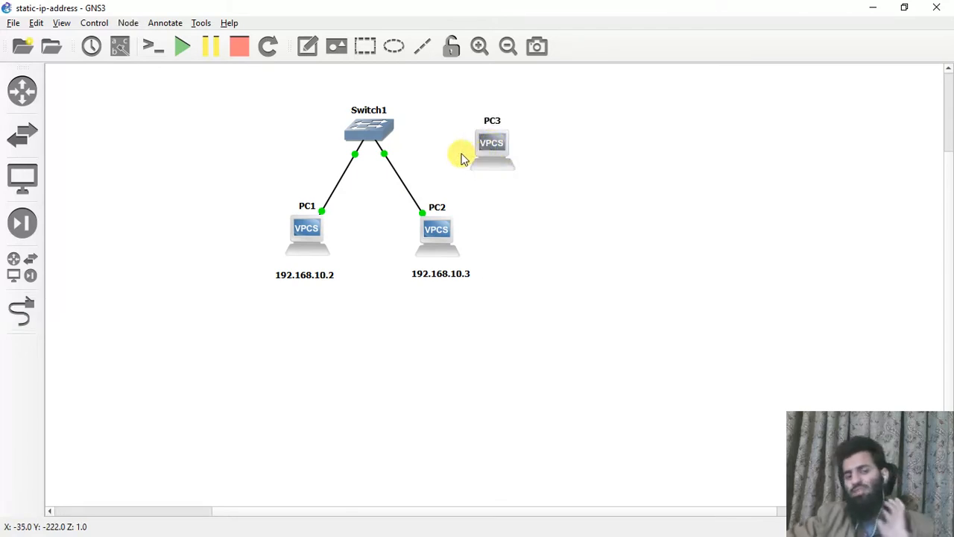
# Step: Link Switch1's Ethernet2 to PC3's Ethernet0, and move PC3 farther right of the switch
pyautogui.click(22, 309)
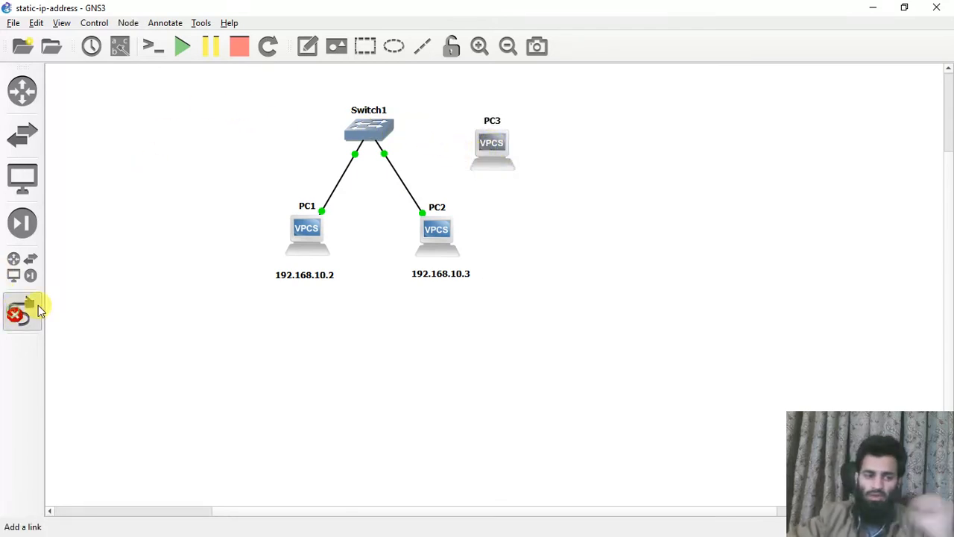
pyautogui.click(371, 128)
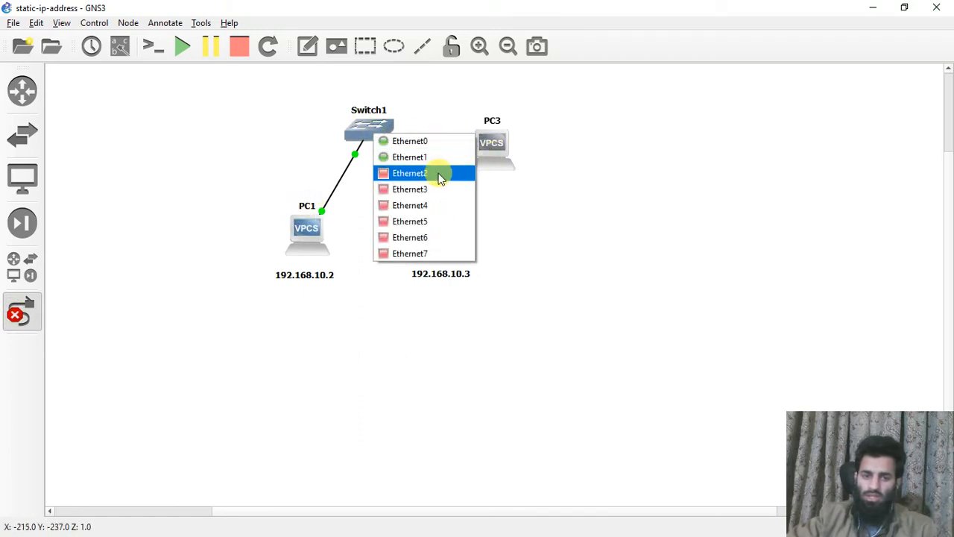
pyautogui.click(437, 172)
pyautogui.click(506, 140)
pyautogui.click(538, 147)
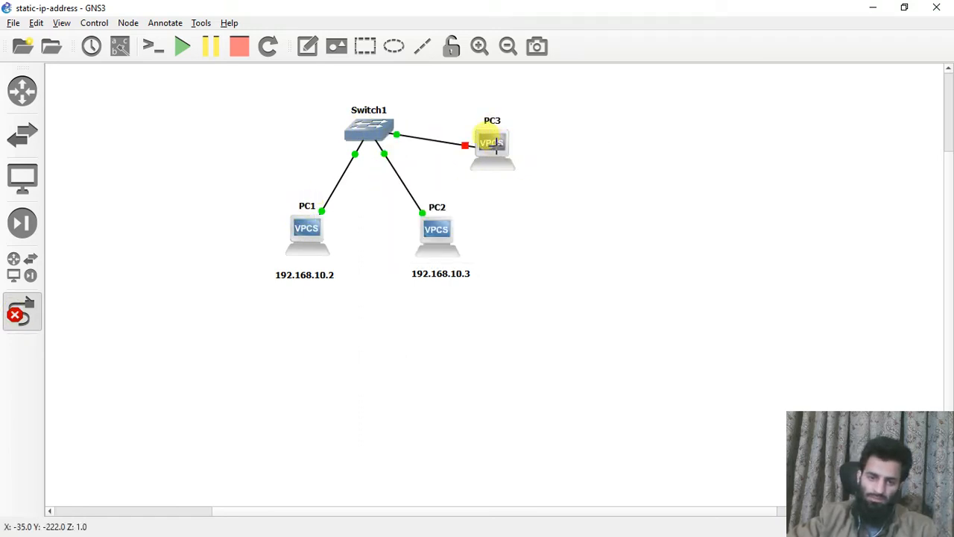
pyautogui.press('Escape')
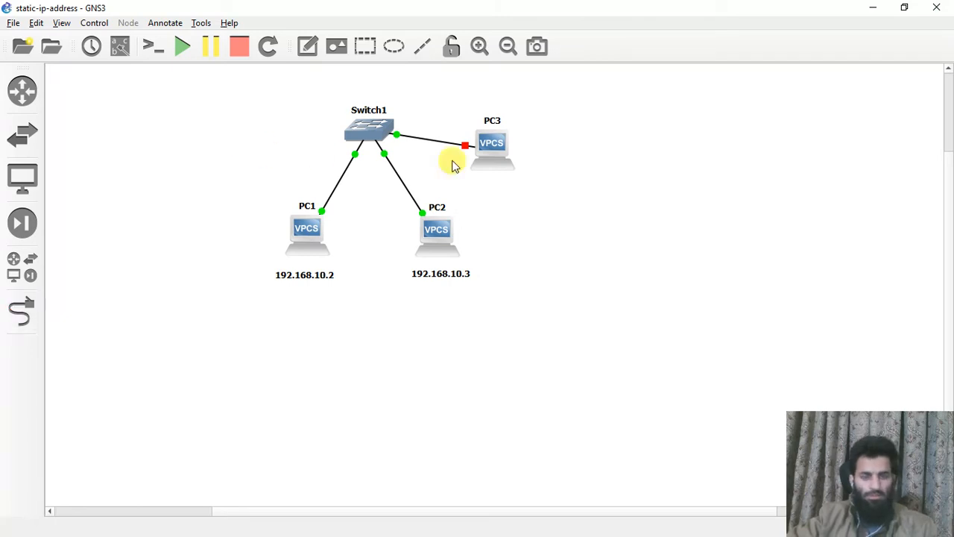
pyautogui.moveTo(482, 146); pyautogui.dragTo(547, 145)
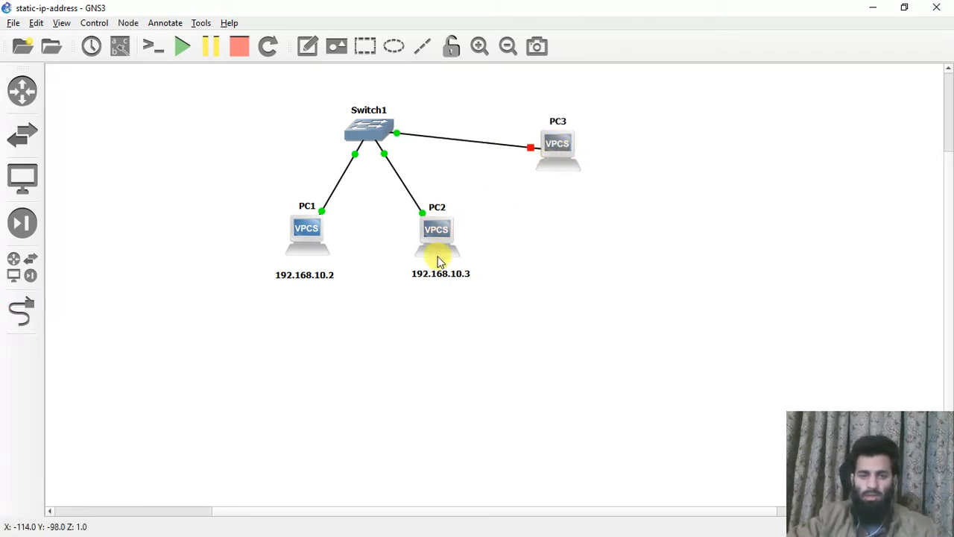
# Step: Duplicate PC2's IP address note, place the copy beneath PC3, and change its text to 192.168.10.4
pyautogui.click(449, 281)
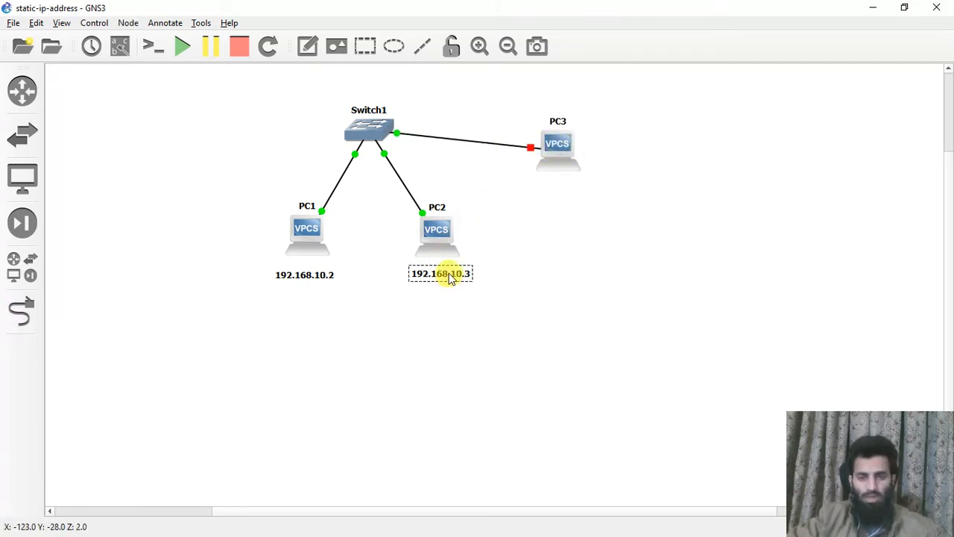
pyautogui.rightClick(450, 278)
pyautogui.click(468, 277)
pyautogui.moveTo(477, 283); pyautogui.dragTo(577, 187)
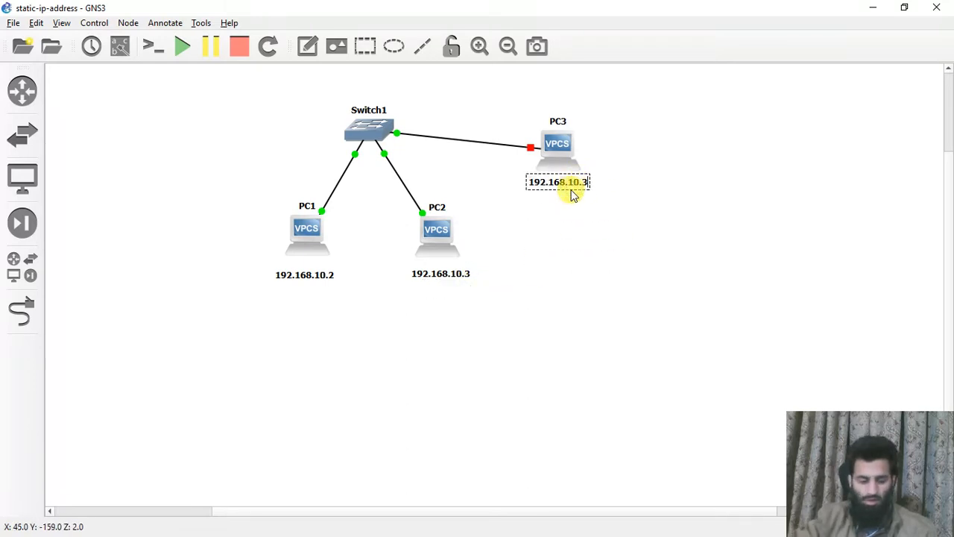
pyautogui.write('4')
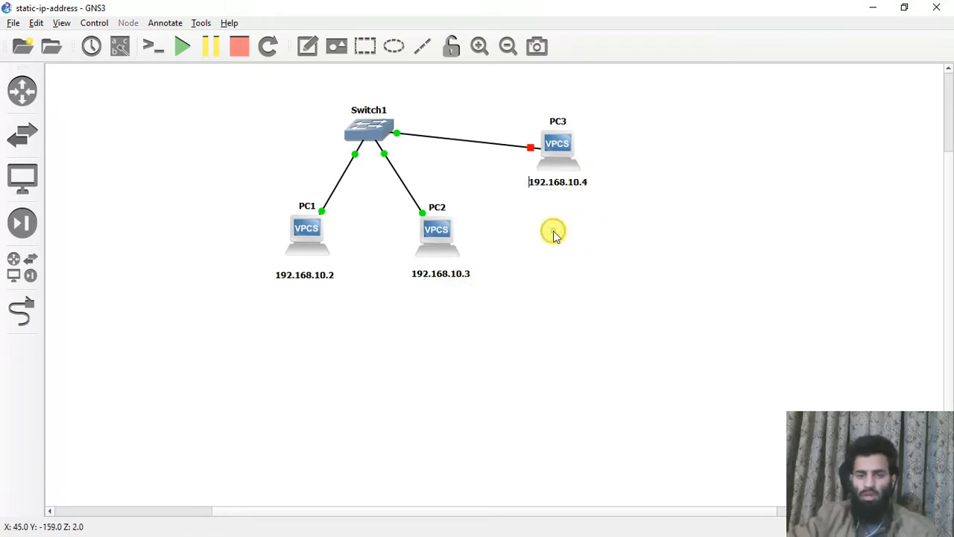
pyautogui.doubleClick(564, 185)
pyautogui.click(560, 213)
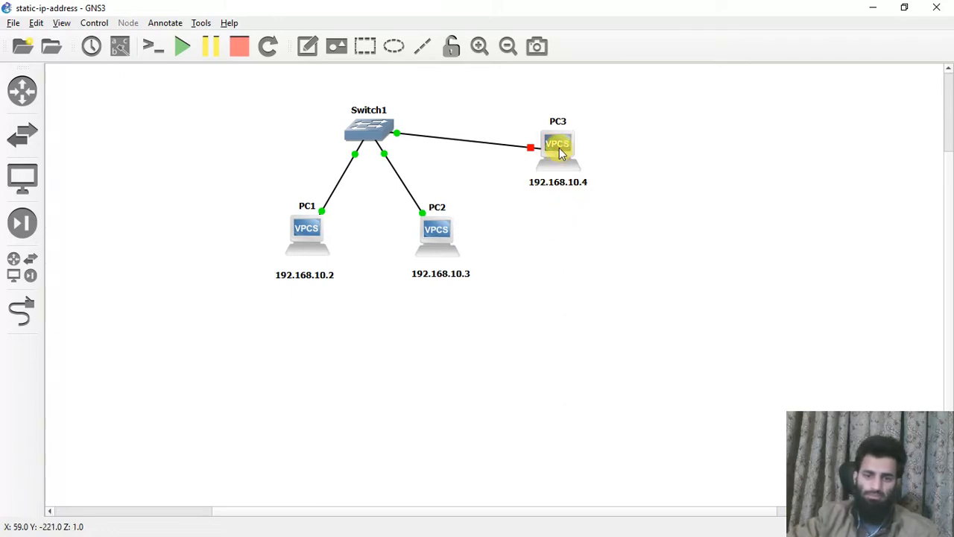
# Step: Shift Switch1 slightly up and to the right, and start all devices
pyautogui.moveTo(358, 128); pyautogui.dragTo(379, 121)
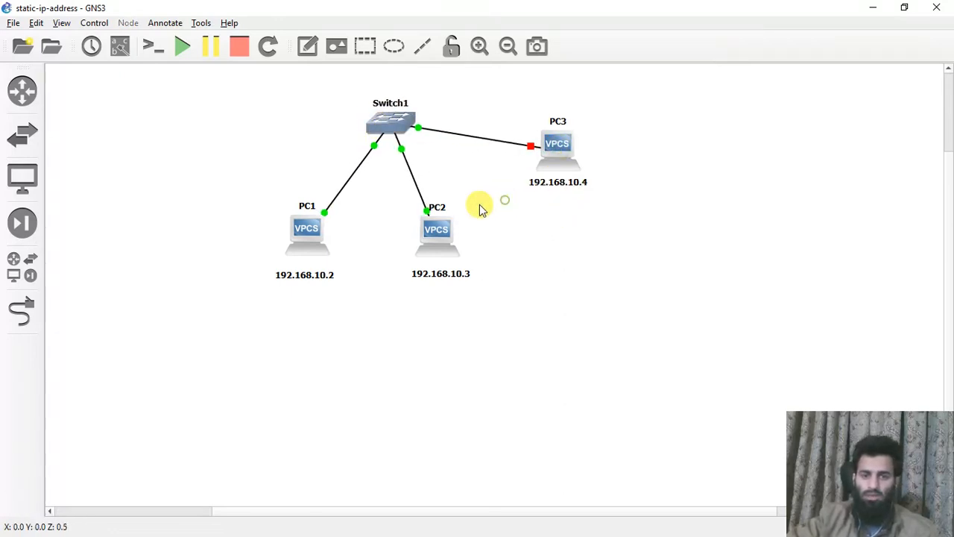
pyautogui.click(181, 44)
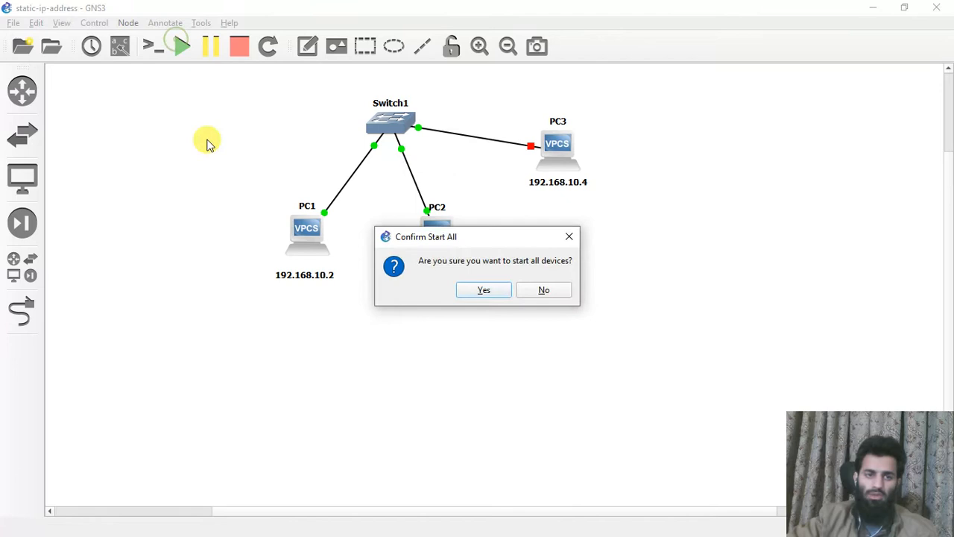
pyautogui.click(477, 295)
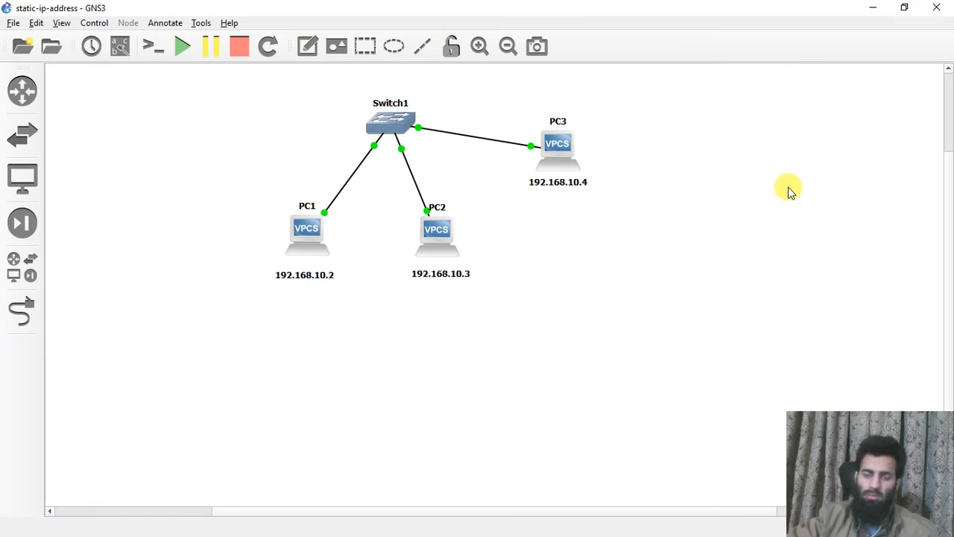
# Step: Open PC3's console and assign the node the IP address 192.168.10.4 with the ip command
pyautogui.rightClick(549, 146)
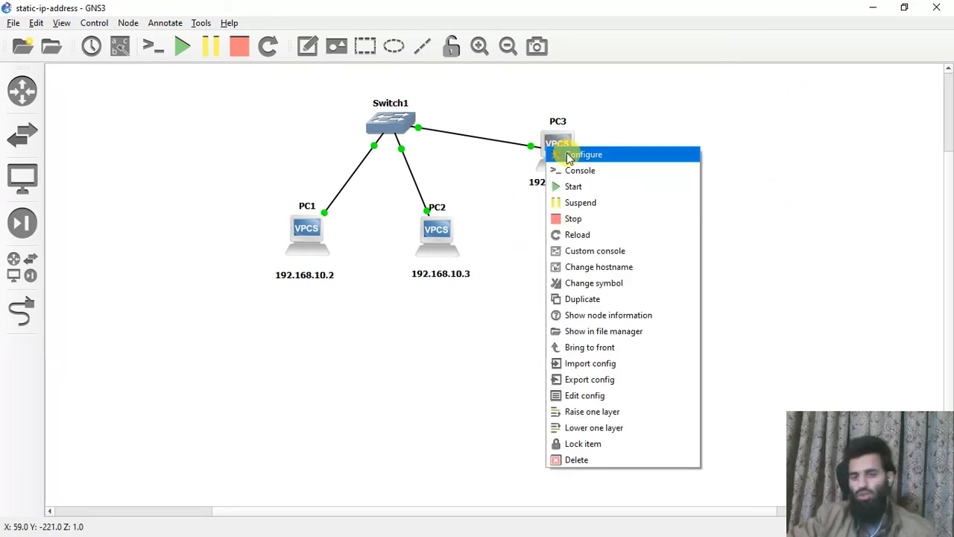
pyautogui.click(569, 172)
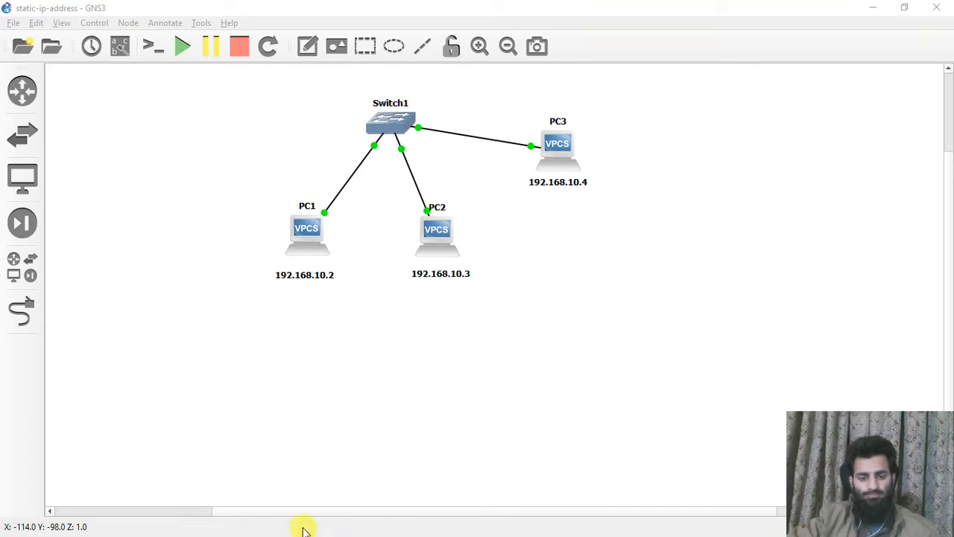
pyautogui.hotkey('alt', 'Tab')
pyautogui.hotkey('alt', 'Tab')
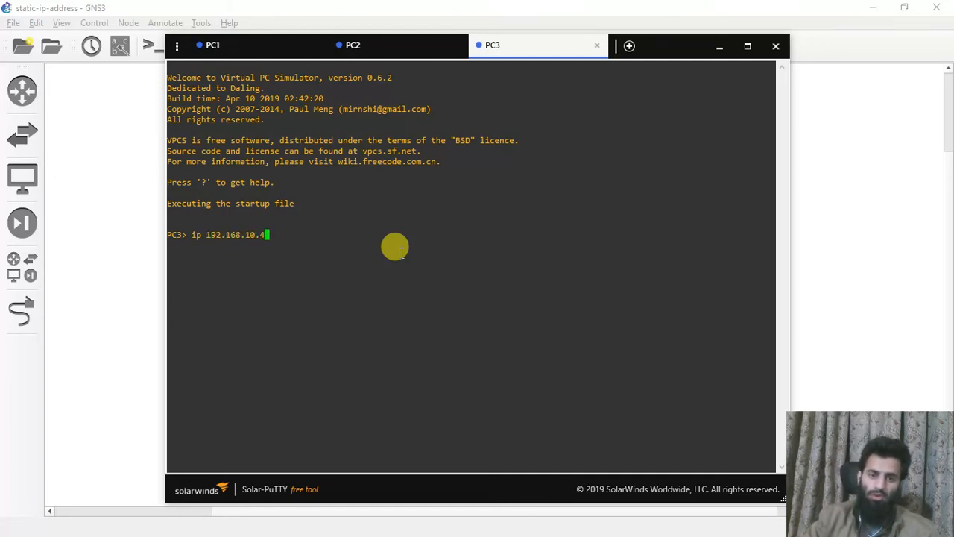
pyautogui.moveTo(682, 46); pyautogui.dragTo(663, 114)
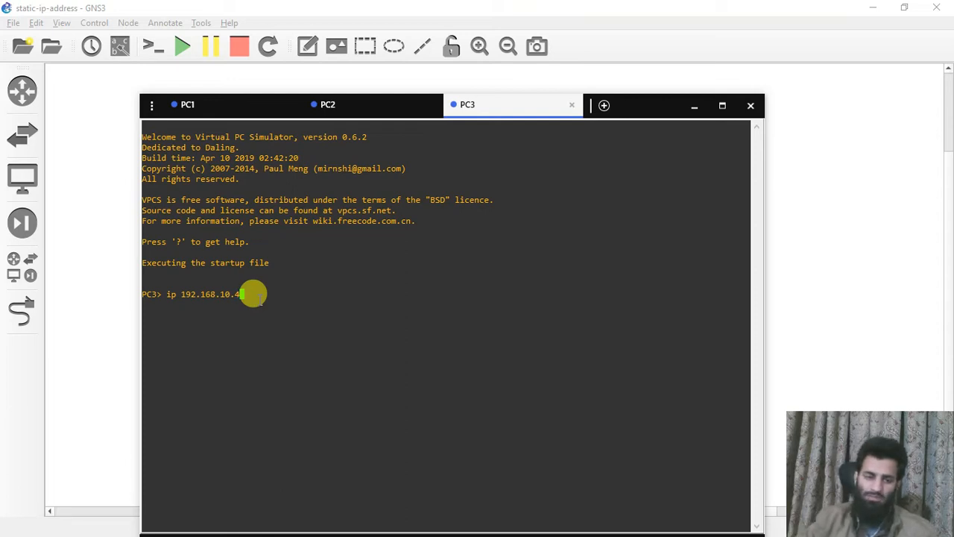
pyautogui.press('Return')
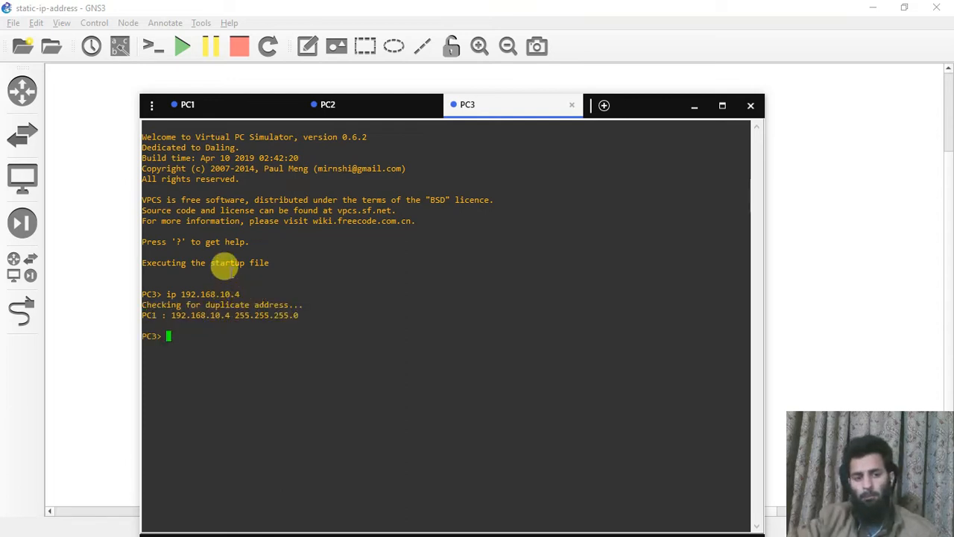
# Step: Ping 192.168.10.4 from PC2's console
pyautogui.click(329, 107)
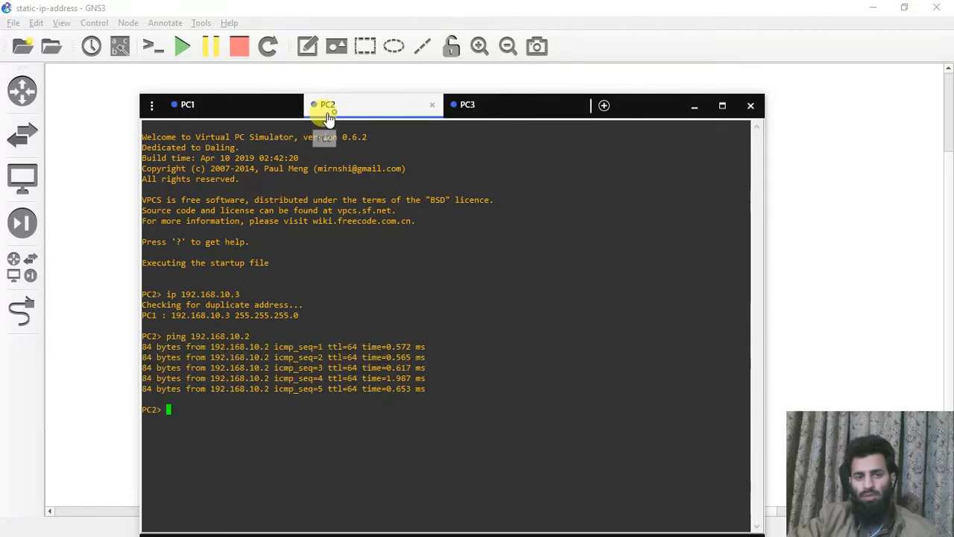
pyautogui.click(231, 115)
pyautogui.click(331, 106)
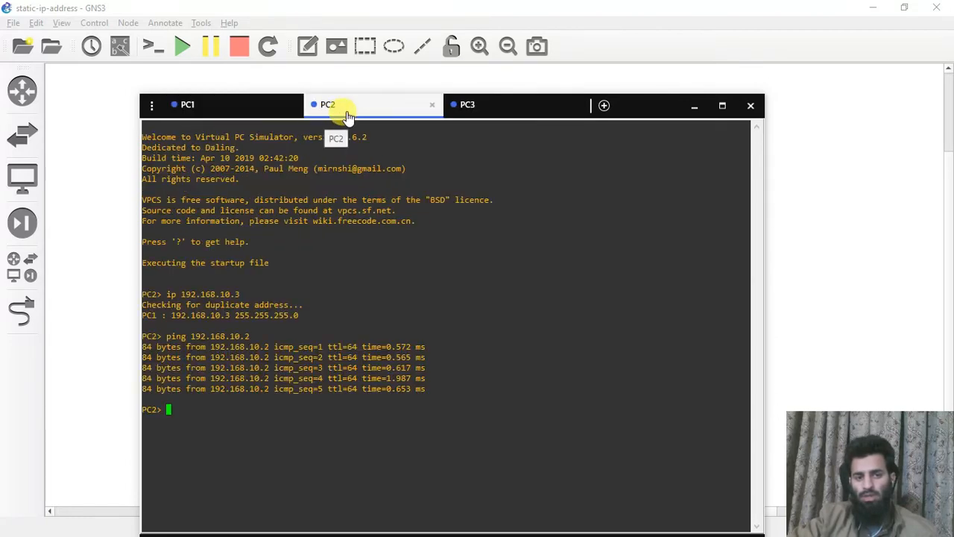
pyautogui.click(230, 111)
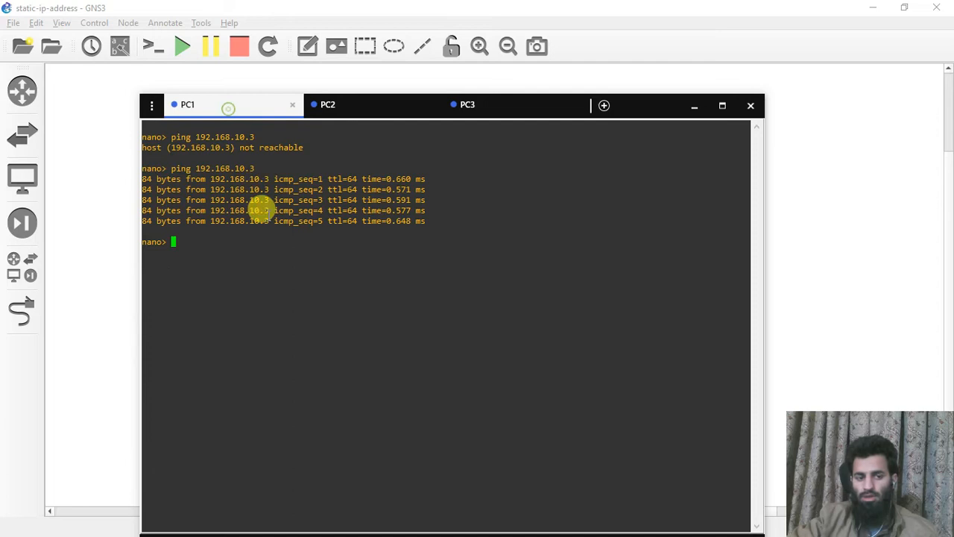
pyautogui.click(340, 114)
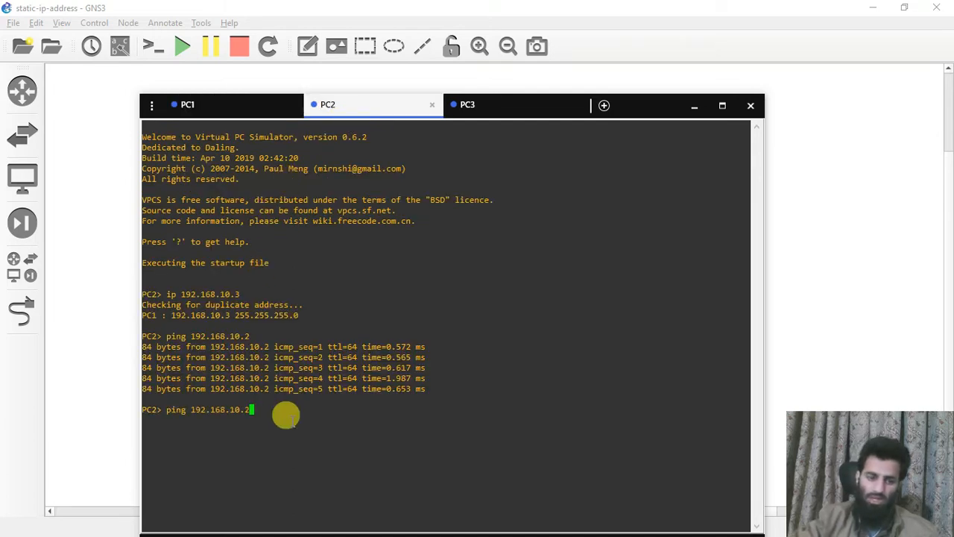
pyautogui.write('ping 192.168.10.4')
pyautogui.press('Return')
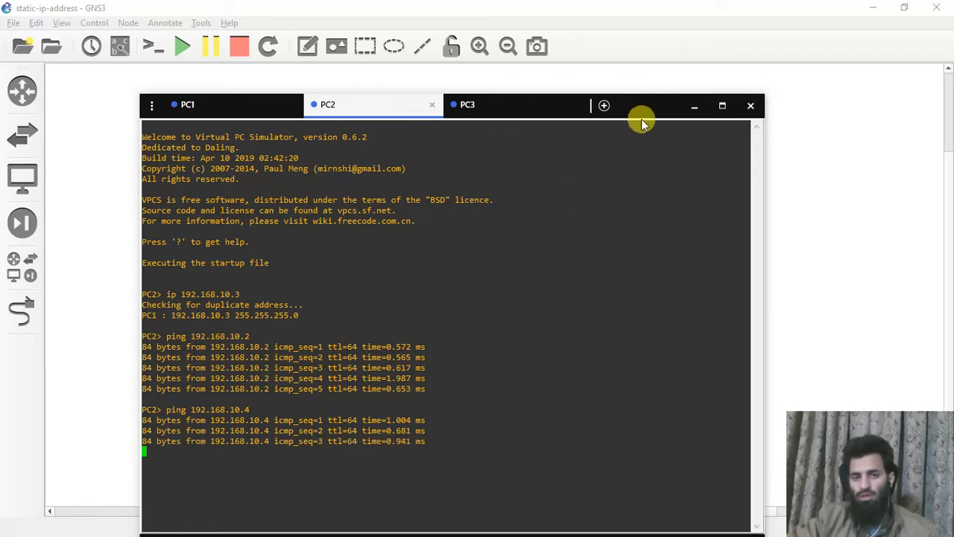
# Step: Move the console window aside to check the topology, and ping 192.168.10.2 from PC3's console
pyautogui.moveTo(634, 95); pyautogui.dragTo(614, 276)
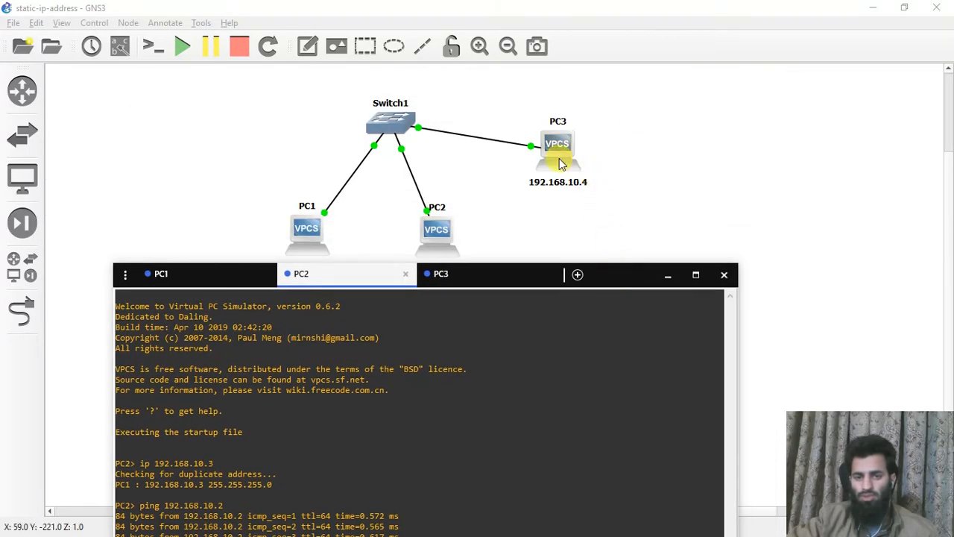
pyautogui.click(480, 274)
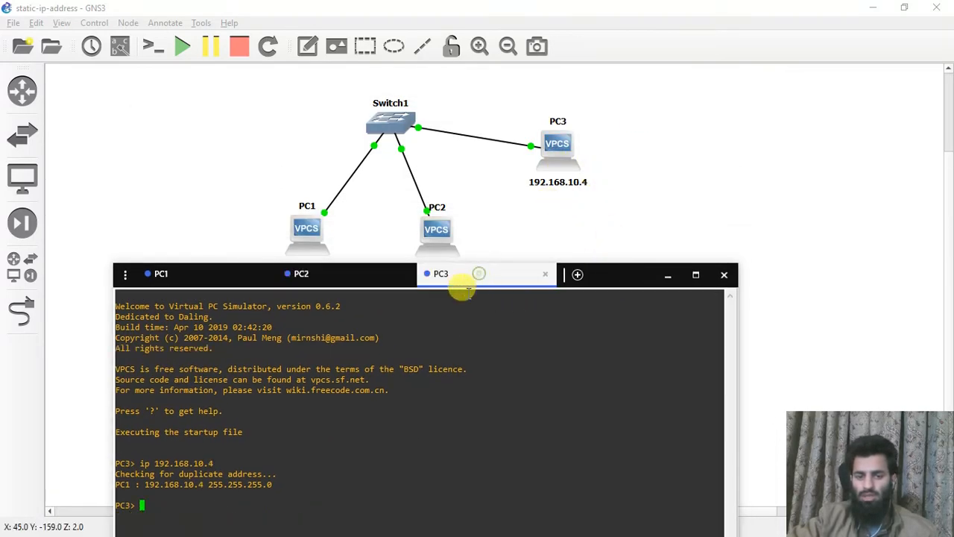
pyautogui.moveTo(619, 274); pyautogui.dragTo(675, 134)
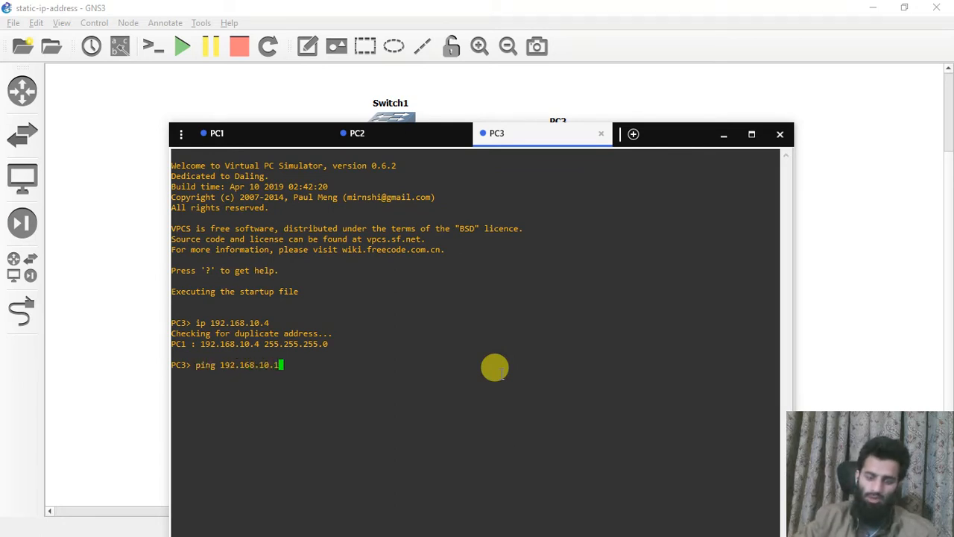
pyautogui.press('Return')
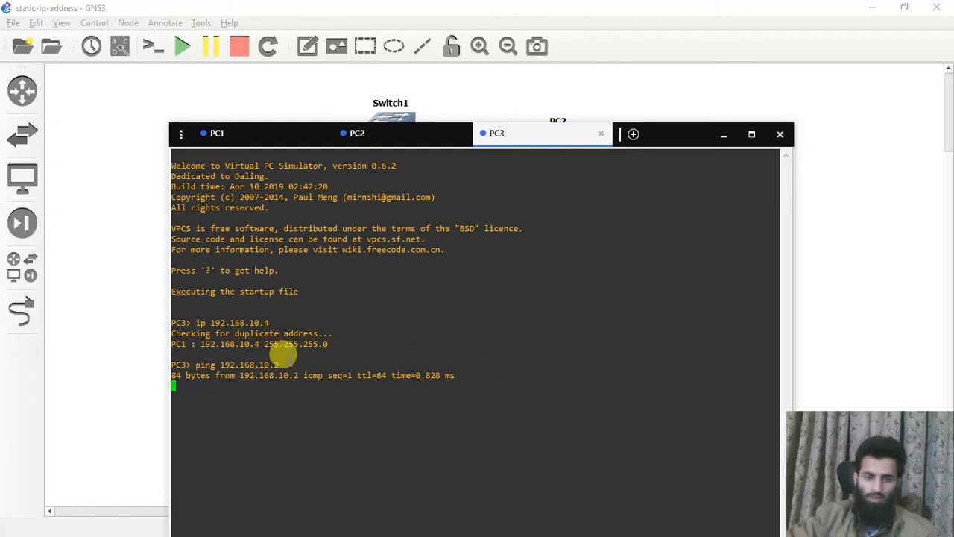
# Step: Minimize the console and review the sticky note's topic list from Devices down to lan connection
pyautogui.click(725, 134)
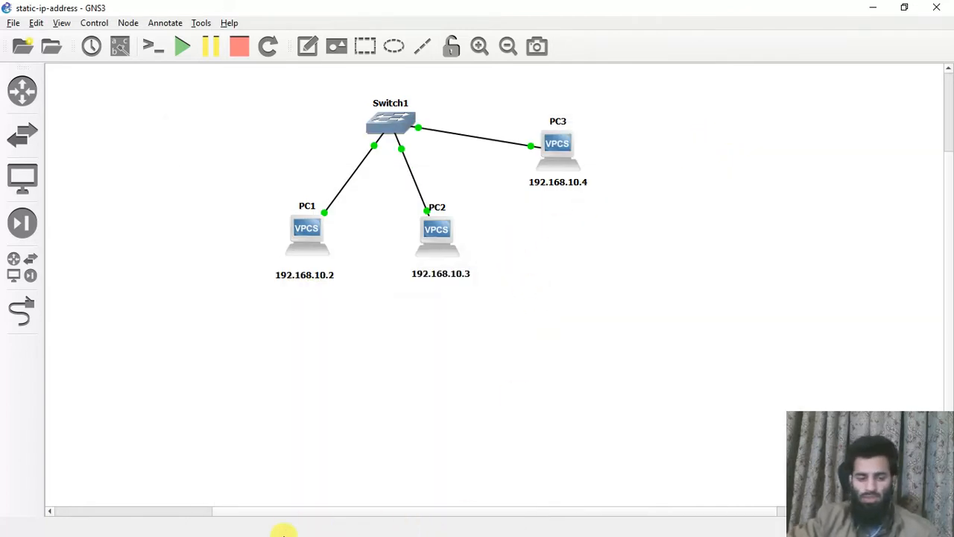
pyautogui.hotkey('alt', 'Tab')
pyautogui.press('Tab')
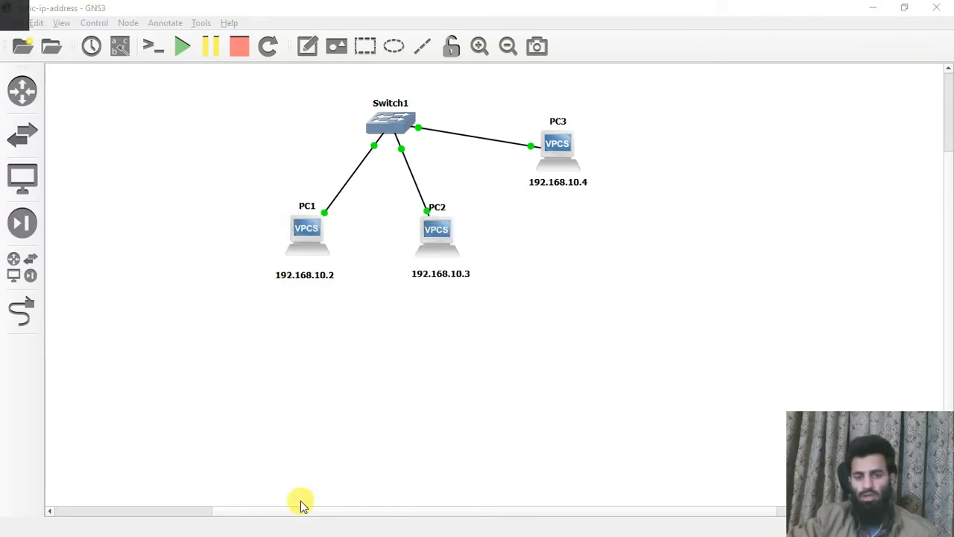
pyautogui.moveTo(855, 91); pyautogui.dragTo(772, 91)
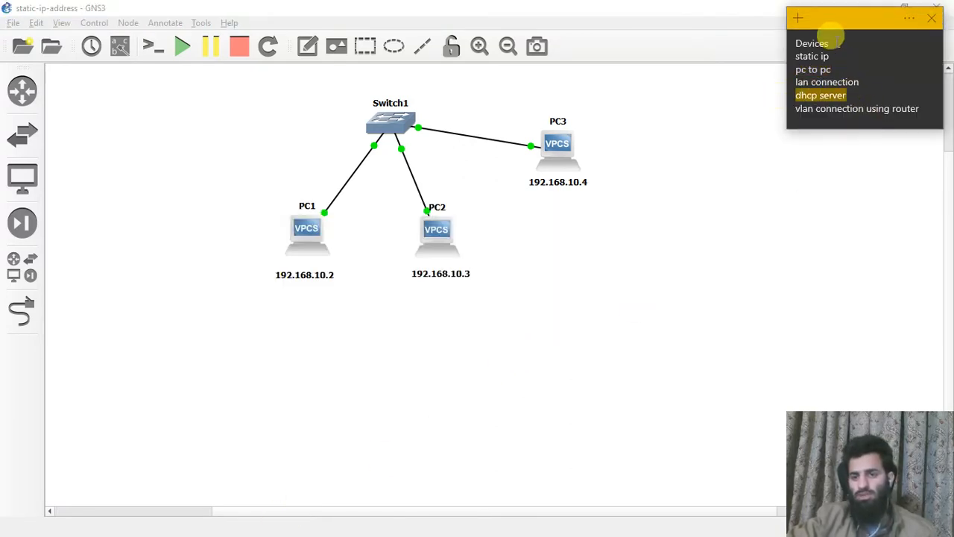
pyautogui.moveTo(830, 41); pyautogui.dragTo(770, 41)
pyautogui.tripleClick(820, 56)
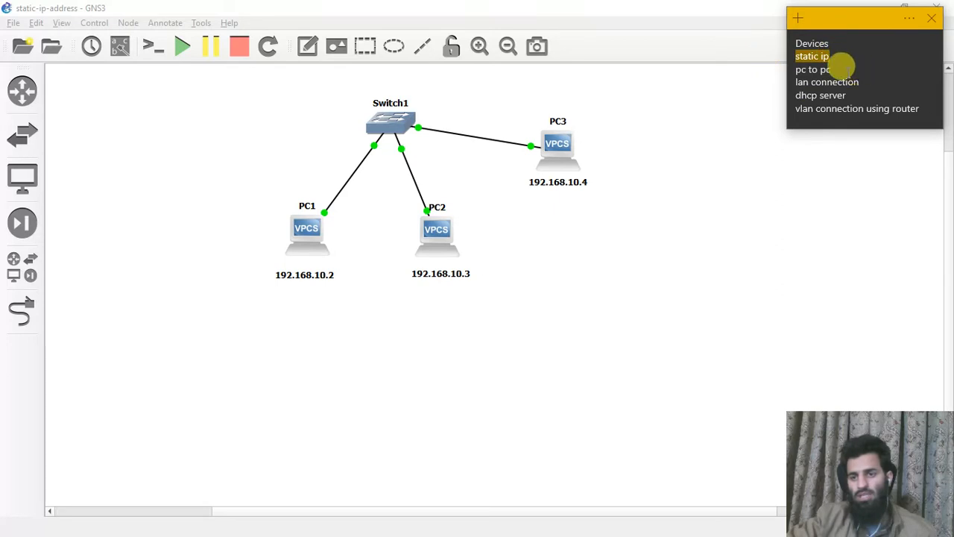
pyautogui.tripleClick(843, 69)
pyautogui.tripleClick(849, 82)
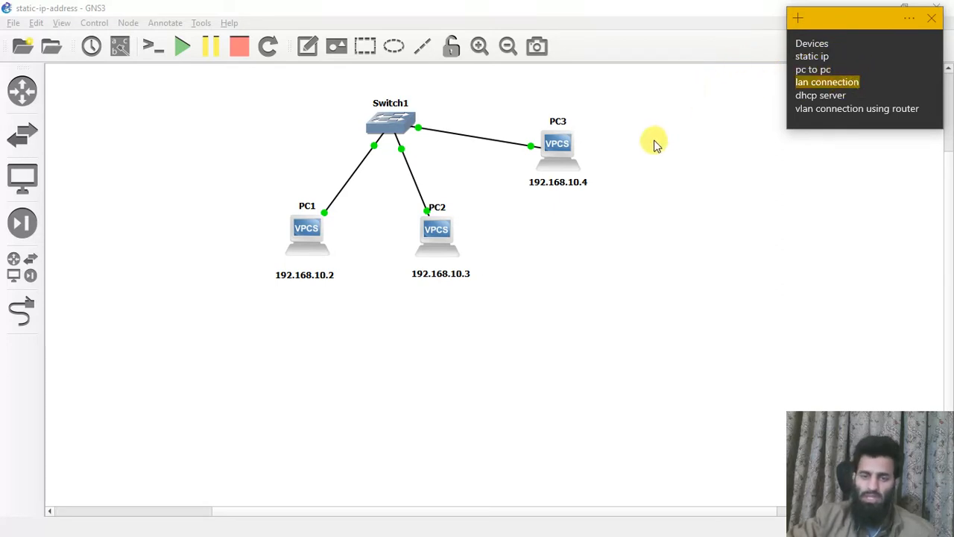
# Step: Shift Switch1 slightly up and to the right, and mark the dhcp server topic in the sticky note
pyautogui.moveTo(387, 124)
pyautogui.mouseDown()
pyautogui.moveTo(409, 119)
pyautogui.moveTo(402, 123)
pyautogui.mouseUp()
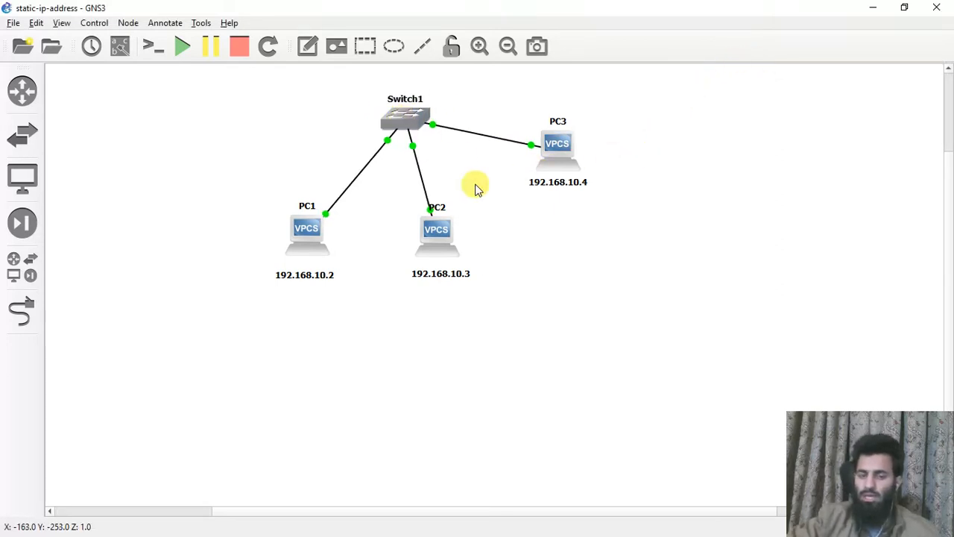
pyautogui.hotkey('alt', 'Tab')
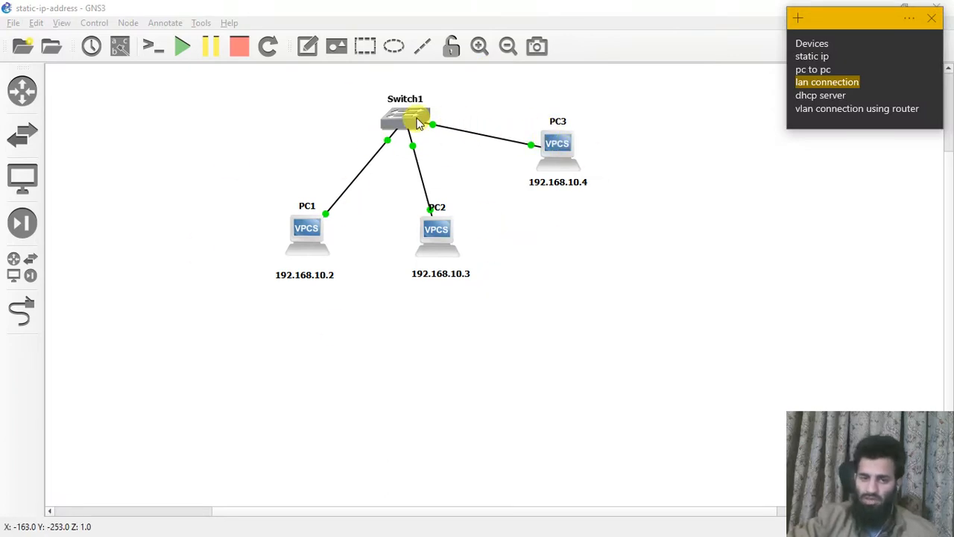
pyautogui.press('Down')
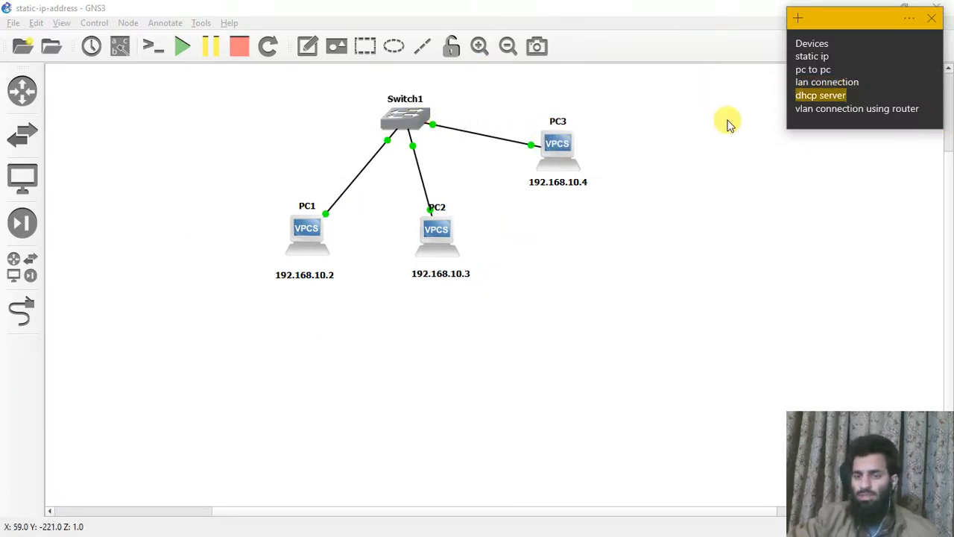
# Step: Delete Switch1, PC1, PC2 and PC3 together with their IP address labels from the topology
pyautogui.click(728, 120)
pyautogui.moveTo(641, 94); pyautogui.dragTo(232, 331)
pyautogui.press('Delete')
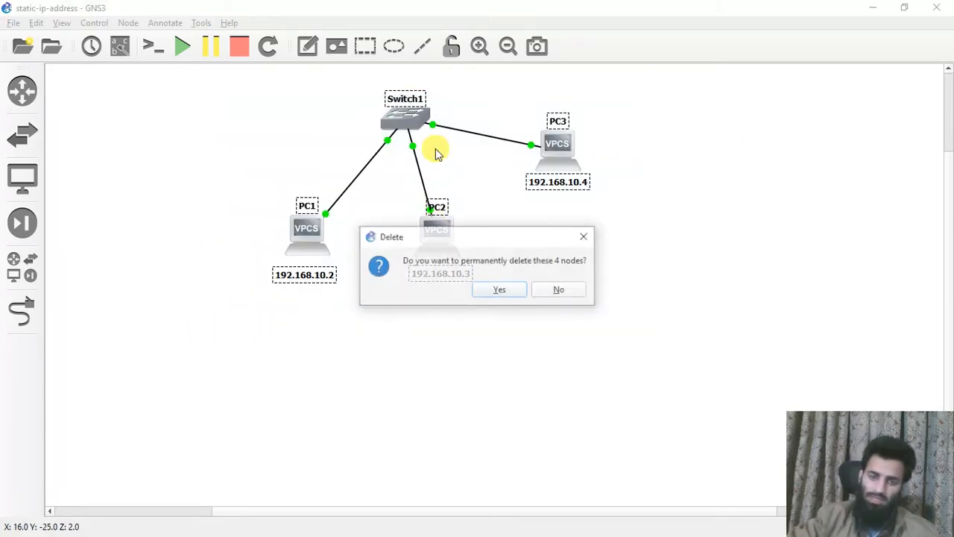
pyautogui.click(496, 289)
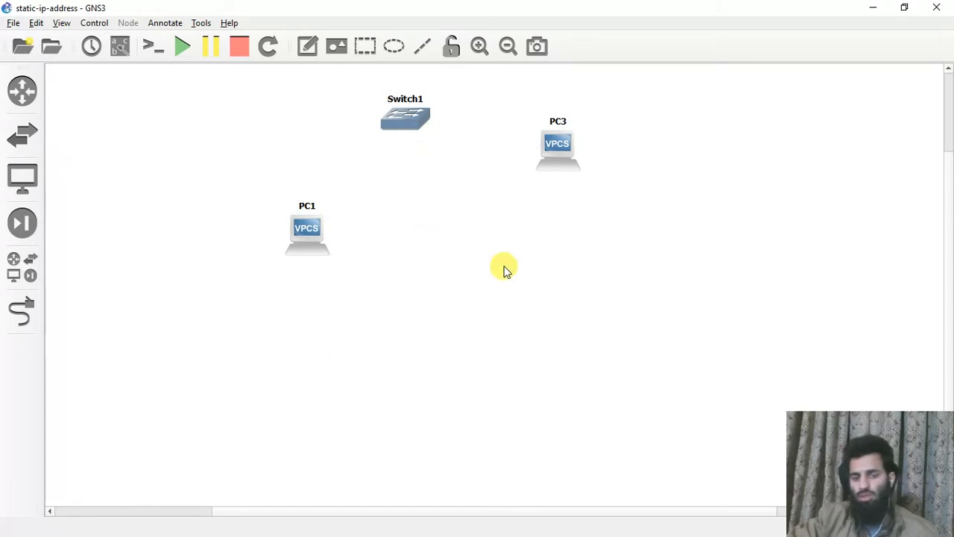
# Step: Delete the c3600 template from the router devices
pyautogui.click(22, 90)
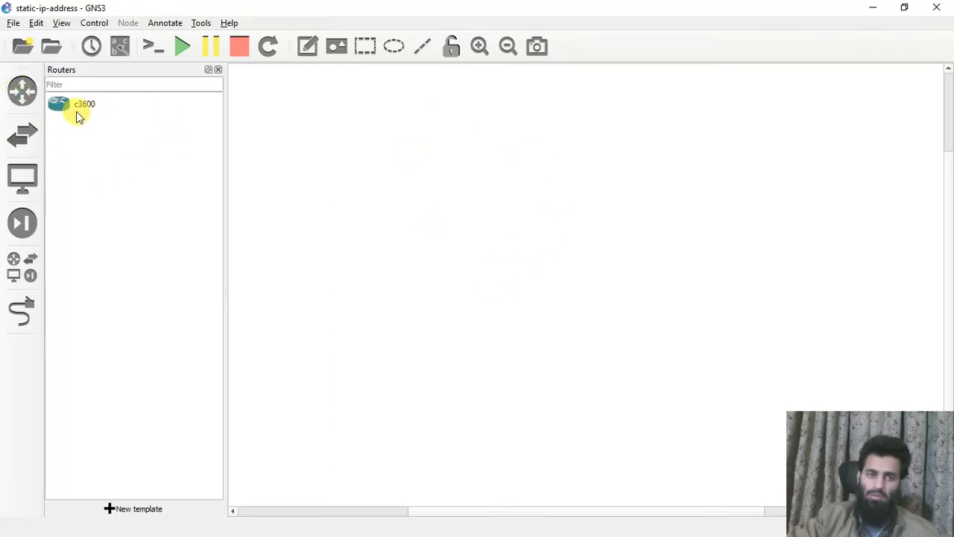
pyautogui.click(135, 106)
pyautogui.rightClick(134, 106)
pyautogui.click(195, 149)
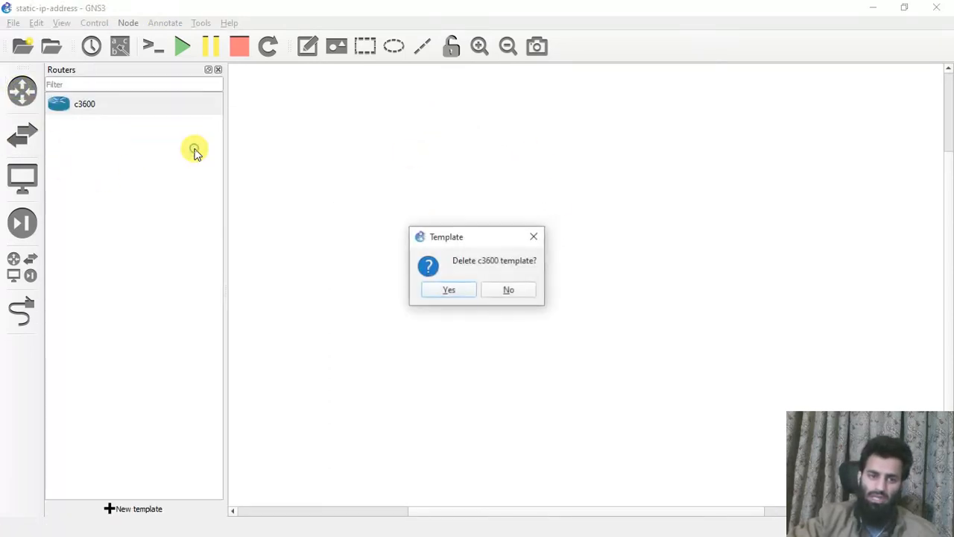
pyautogui.click(452, 290)
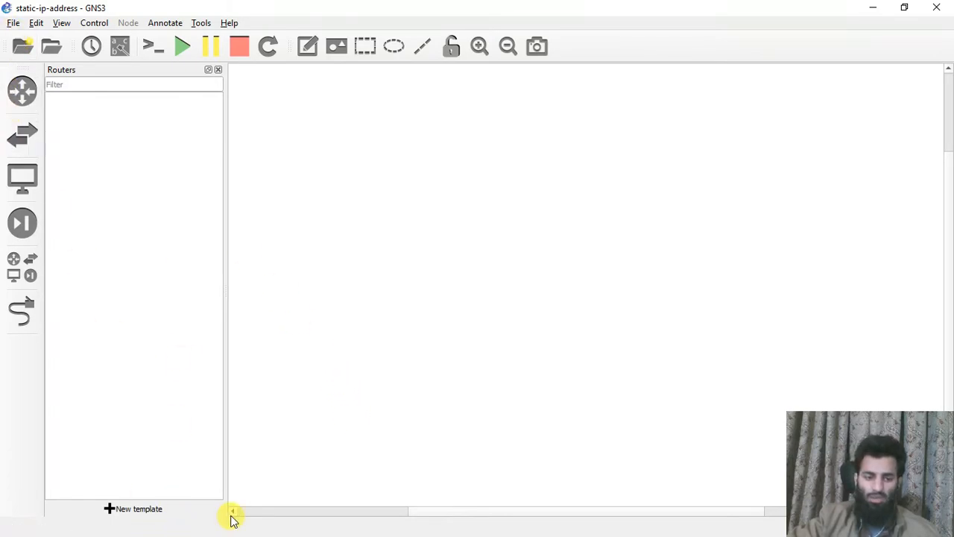
# Step: Switch to File Explorer and open vlan commands.txt from the Data (E:) drive
pyautogui.hotkey('alt', 'Tab')
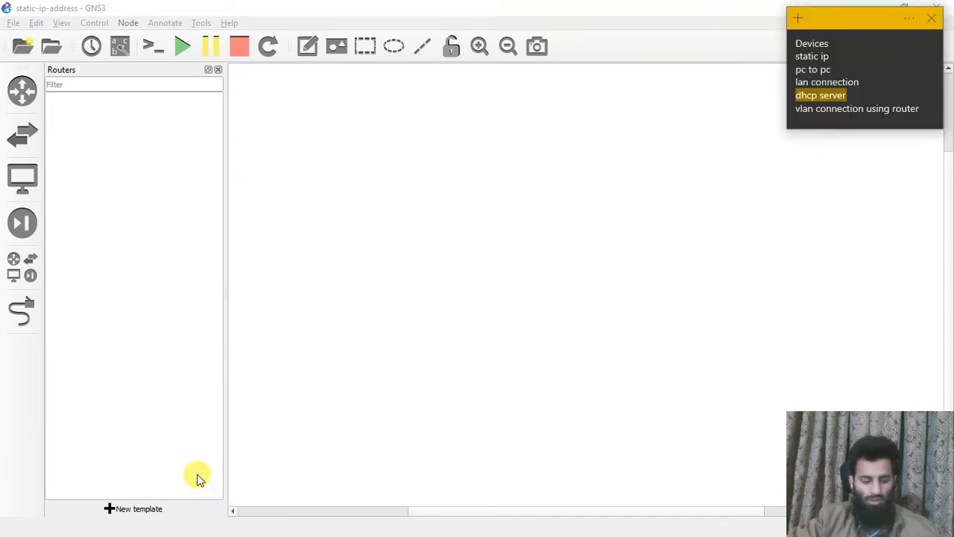
pyautogui.press('super+e')
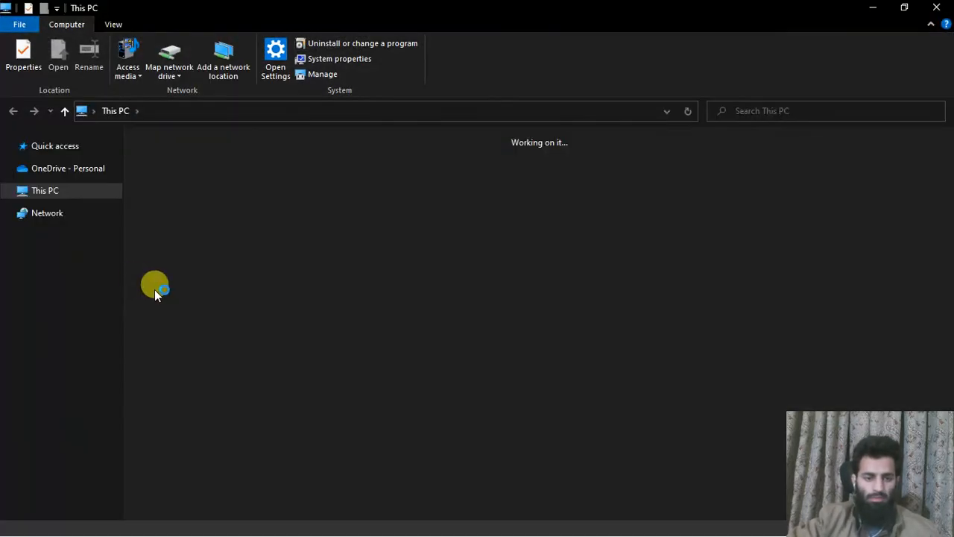
pyautogui.doubleClick(630, 265)
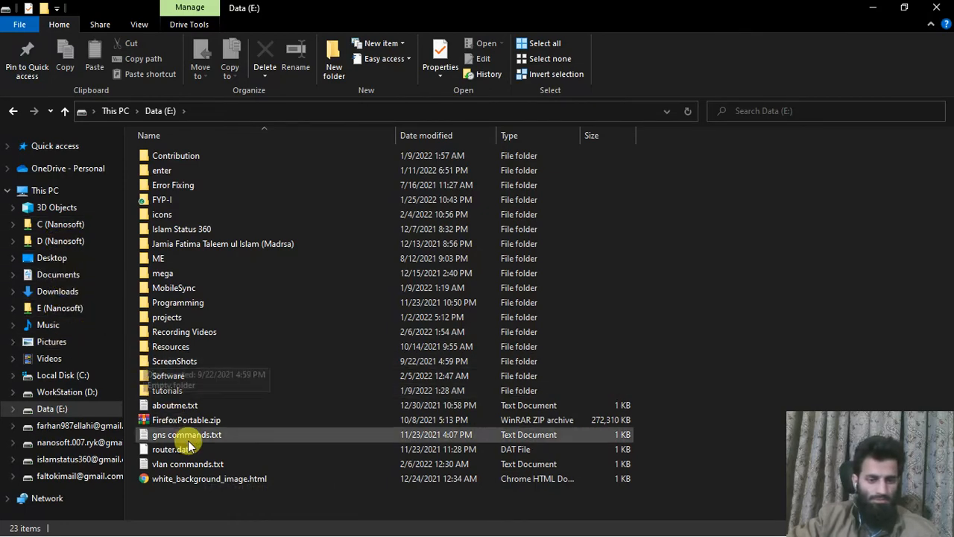
pyautogui.click(190, 463)
pyautogui.press('Return')
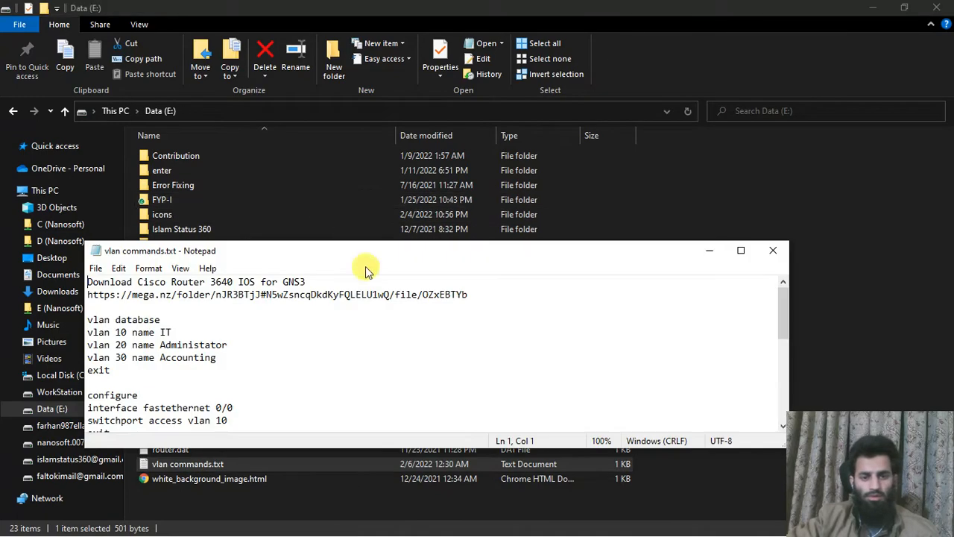
# Step: Copy the Cisco Router 3640 IOS download link from the text file and close Notepad
pyautogui.moveTo(477, 293); pyautogui.dragTo(30, 275)
pyautogui.hotkey('ctrl', 'c')
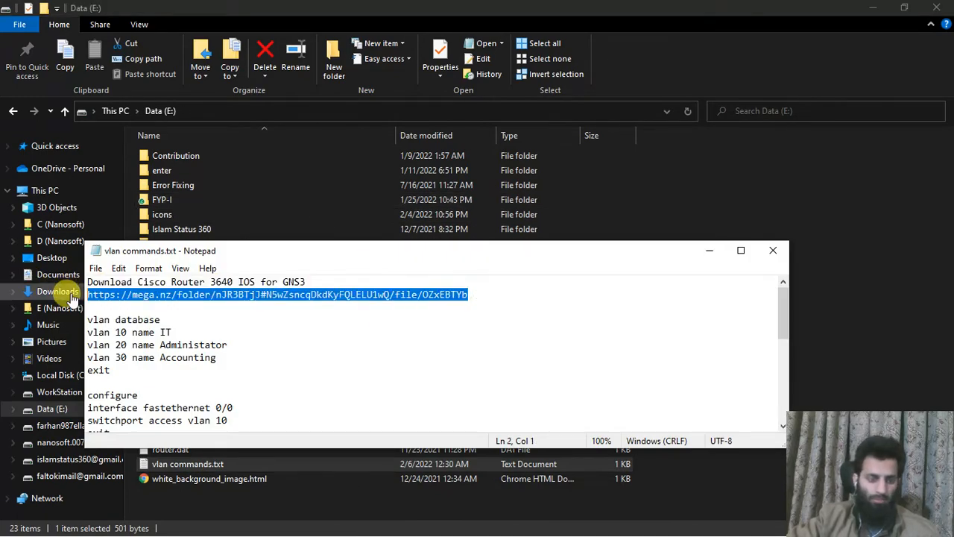
pyautogui.click(773, 250)
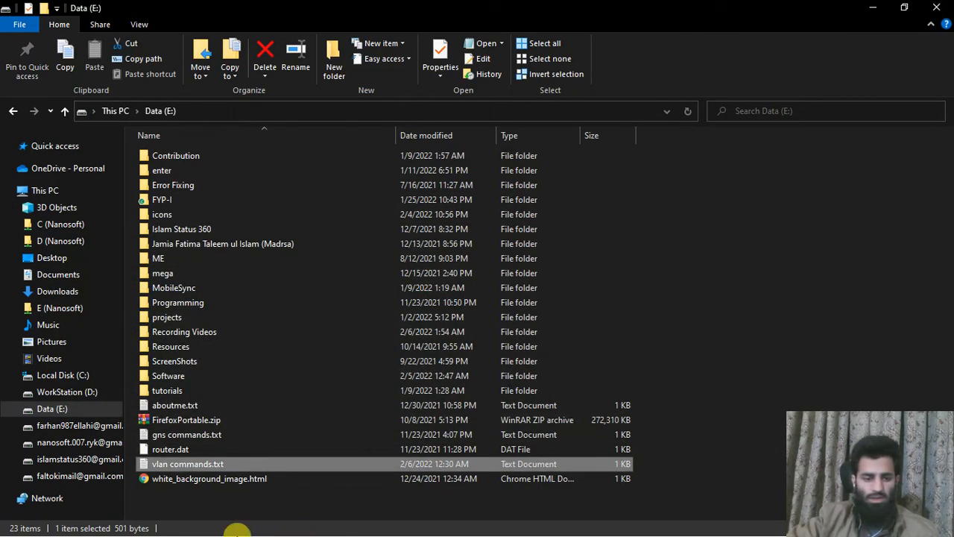
# Step: Switch to Google Chrome with a personal profile and load the copied MEGA link
pyautogui.hotkey('alt', 'Tab')
pyautogui.hotkey('alt', 'Tab')
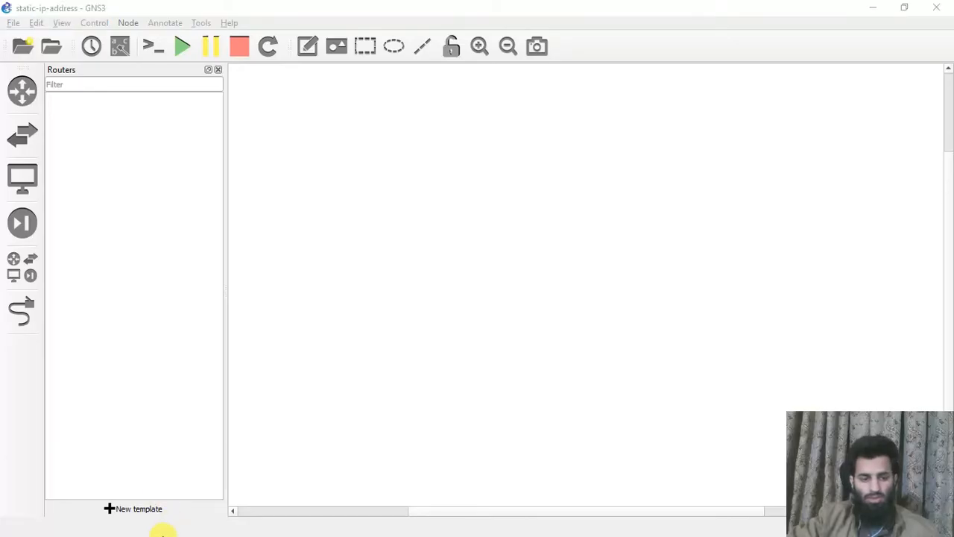
pyautogui.press('super')
pyautogui.click(126, 521)
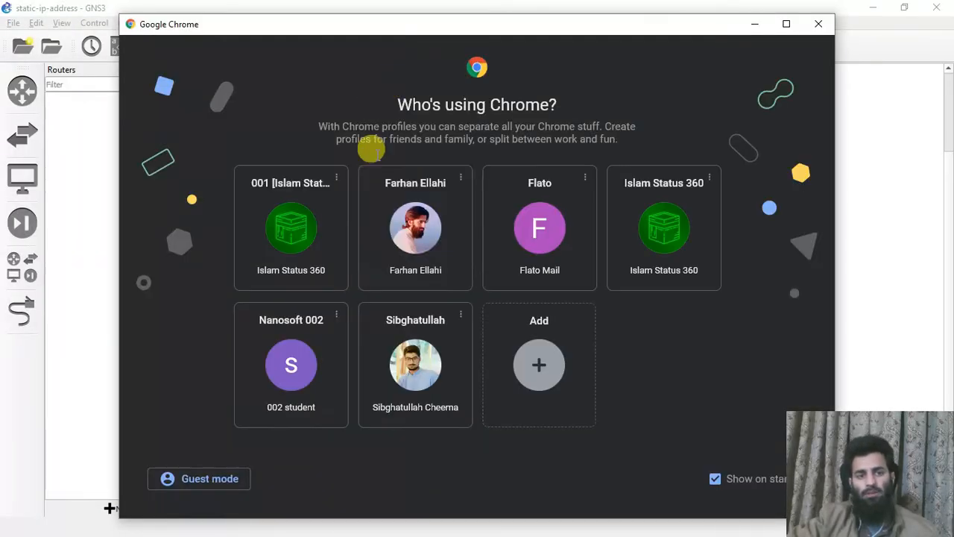
pyautogui.click(396, 262)
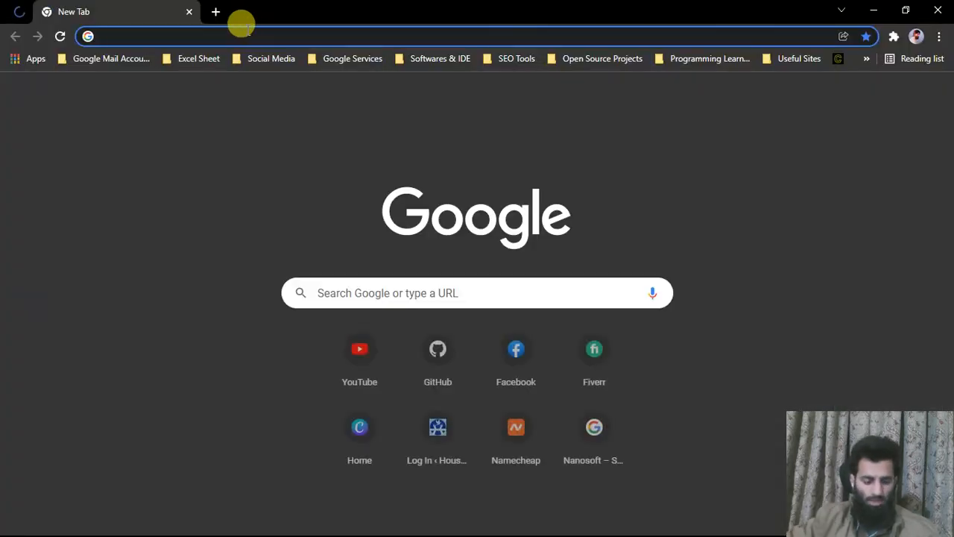
pyautogui.hotkey('ctrl', 'v')
pyautogui.press('Return')
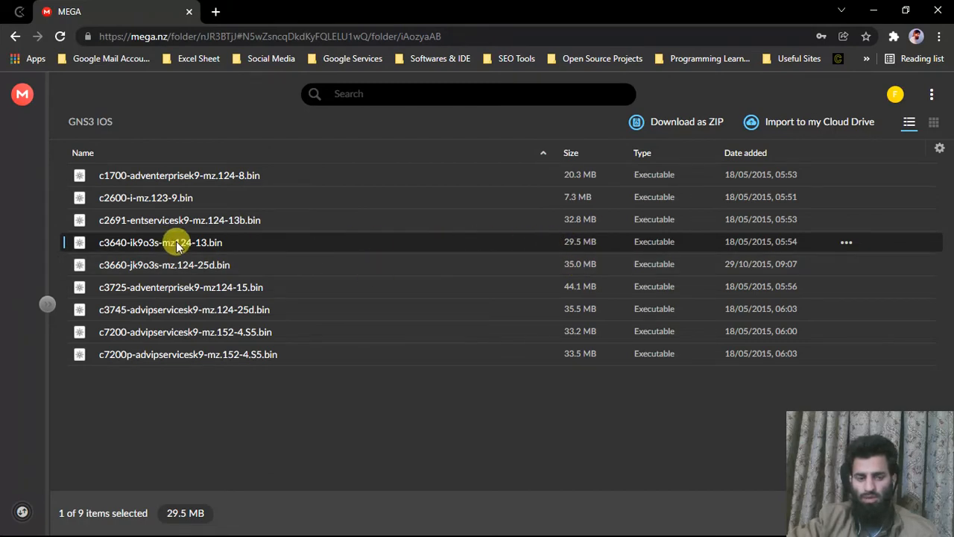
# Step: Start downloading c3640-ik9o3s-mz124-13.bin from the GNS3 IOS folder and dismiss the transfer notice
pyautogui.click(844, 242)
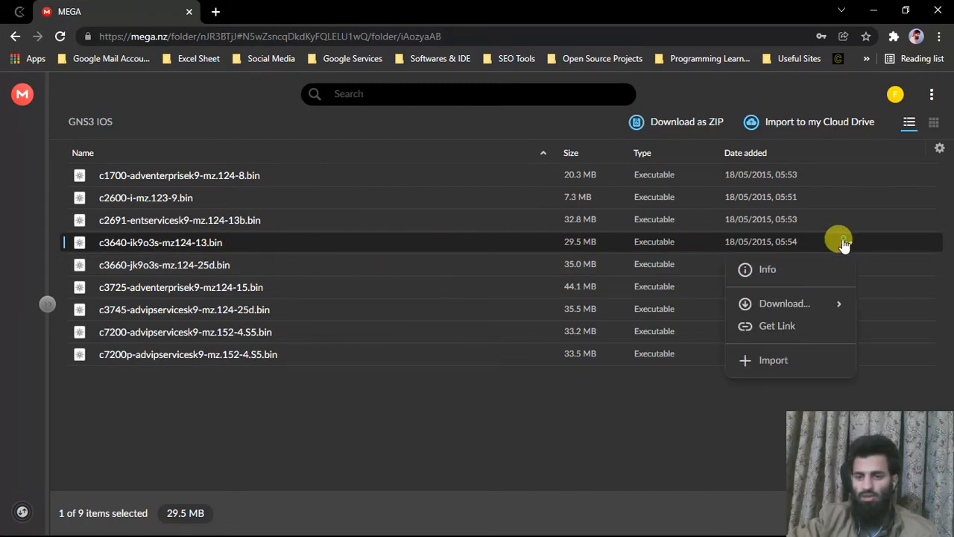
pyautogui.click(782, 305)
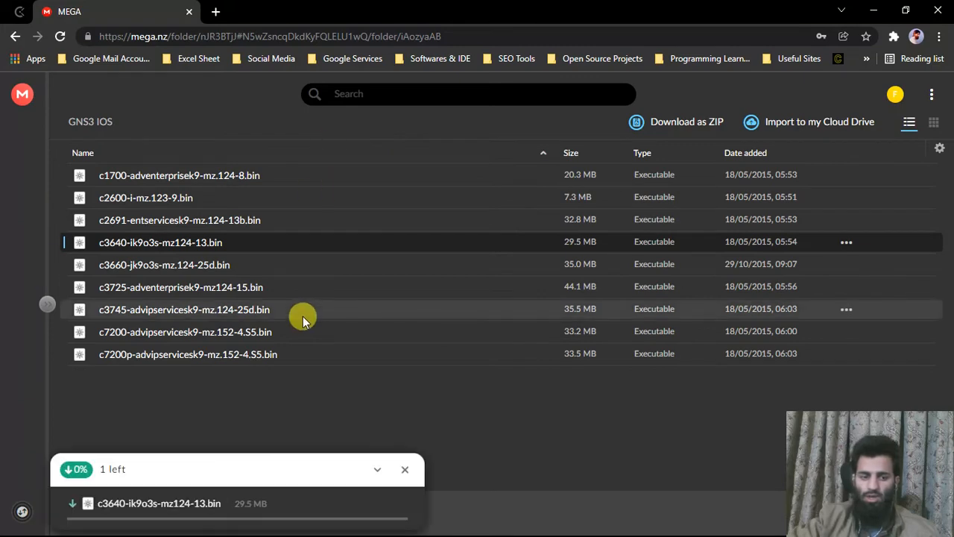
pyautogui.click(403, 471)
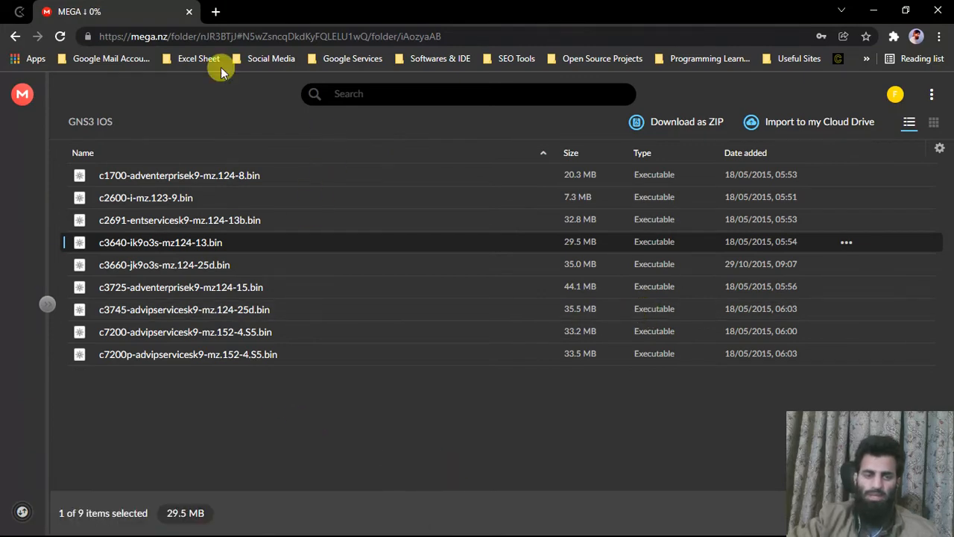
# Step: Close the MEGA page and minimize Chrome to return to GNS3
pyautogui.click(189, 14)
pyautogui.click(526, 115)
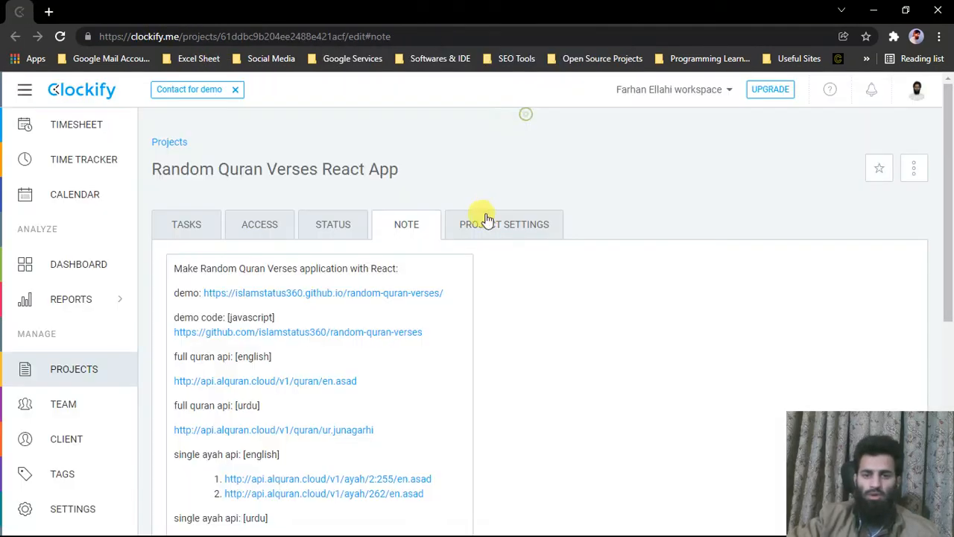
pyautogui.click(873, 9)
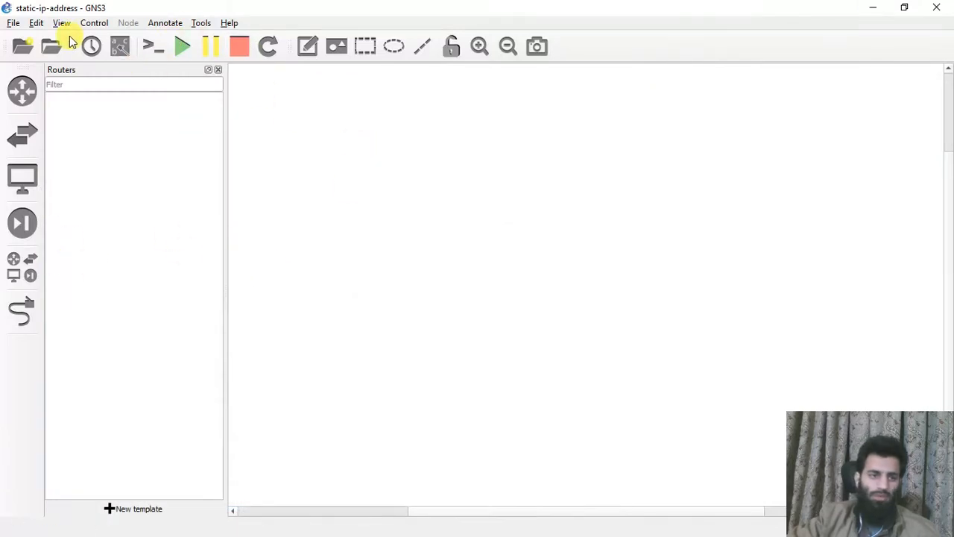
# Step: Open the IOS routers preferences and start a new IOS router template
pyautogui.click(36, 24)
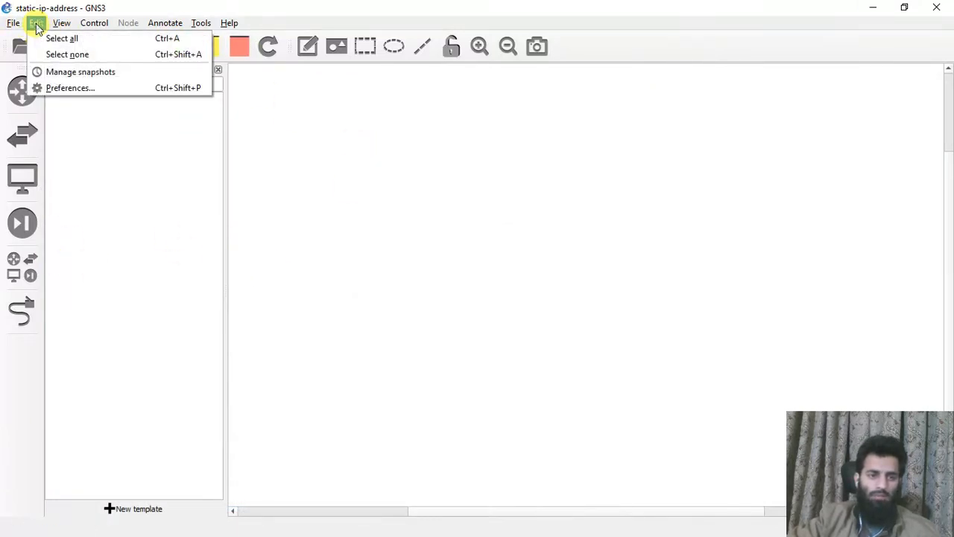
pyautogui.click(71, 88)
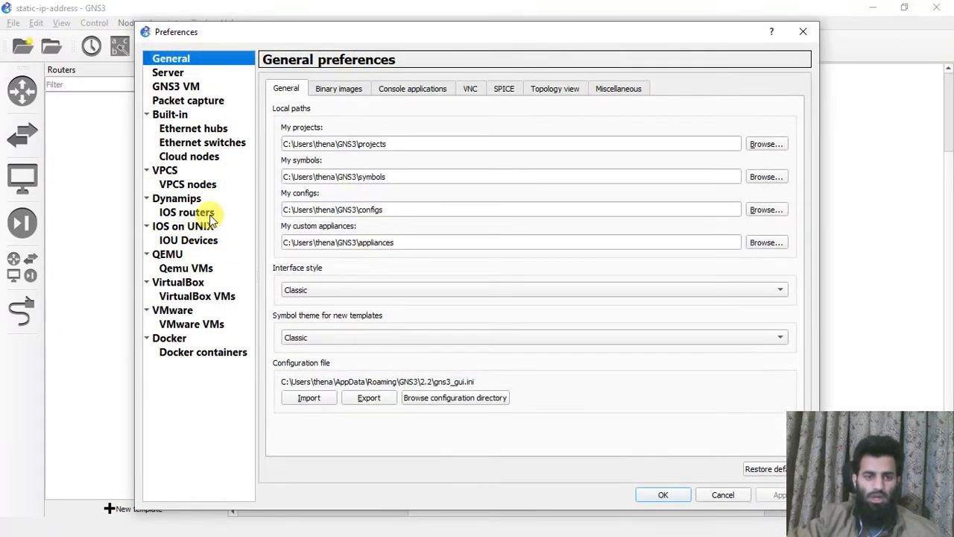
pyautogui.click(193, 213)
pyautogui.click(429, 468)
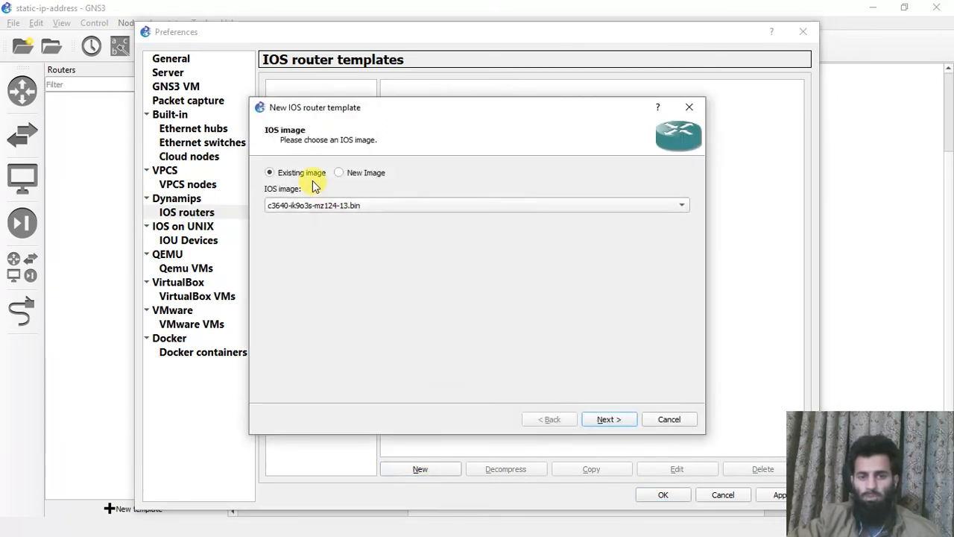
pyautogui.click(366, 176)
pyautogui.click(673, 207)
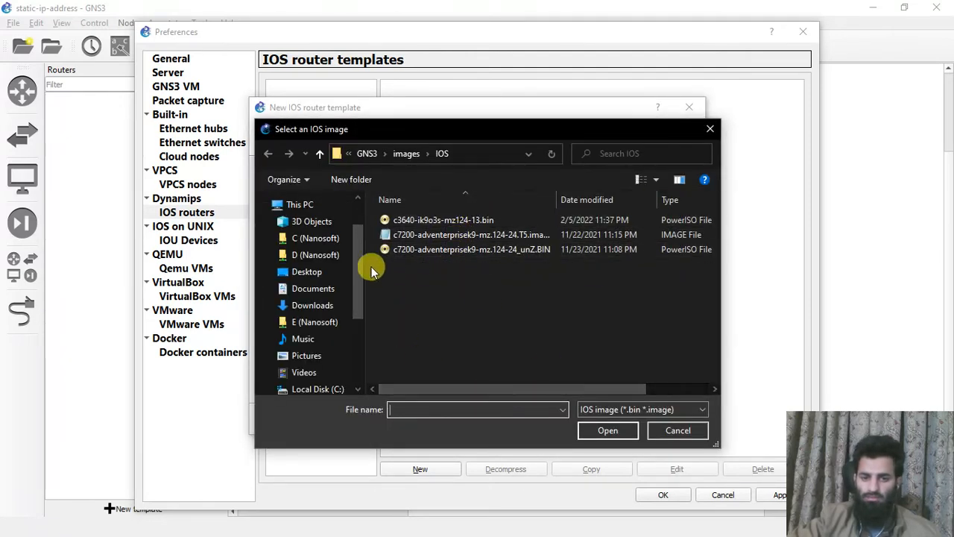
pyautogui.click(352, 270)
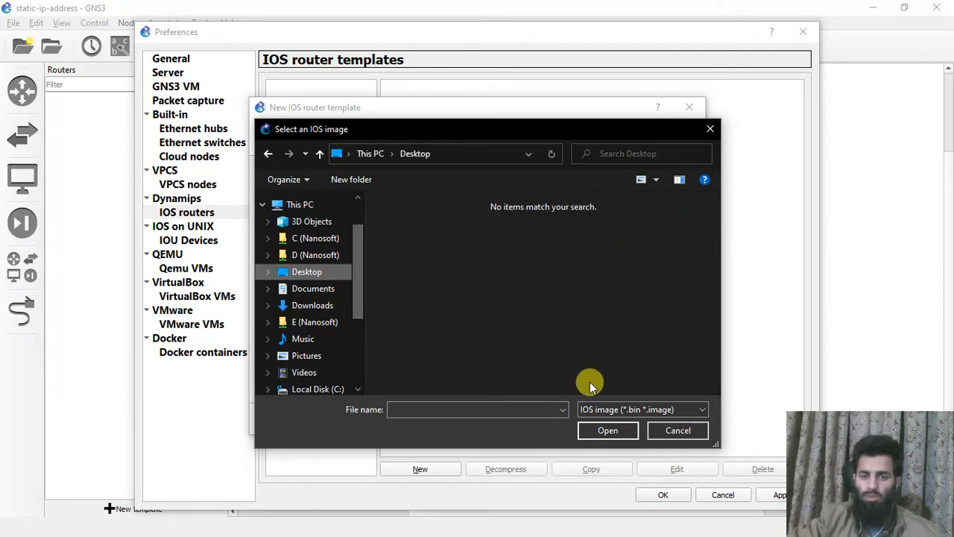
pyautogui.click(677, 431)
# Step: Use the existing IOS image c3640-ik9o3s-mz124-13.bin for the new router template
pyautogui.click(312, 175)
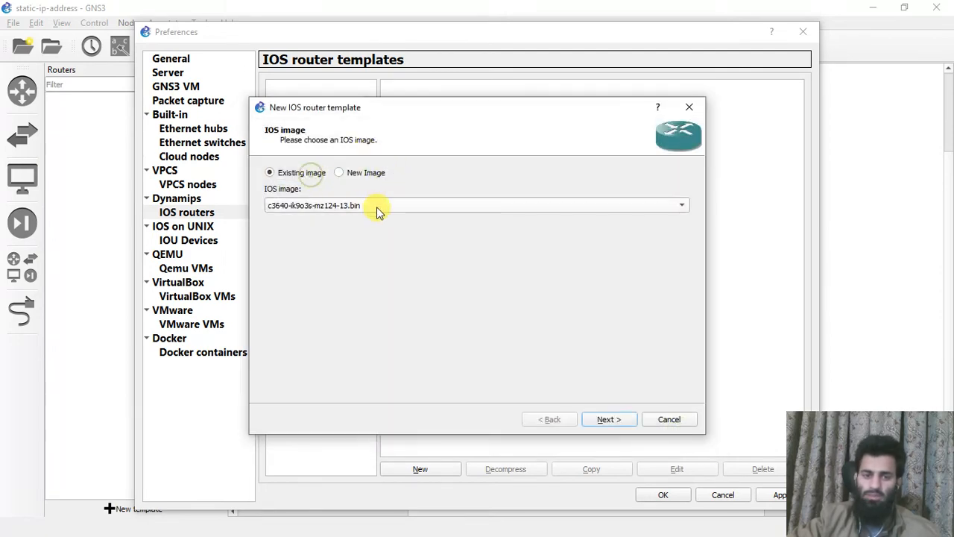
pyautogui.click(378, 212)
pyautogui.click(376, 207)
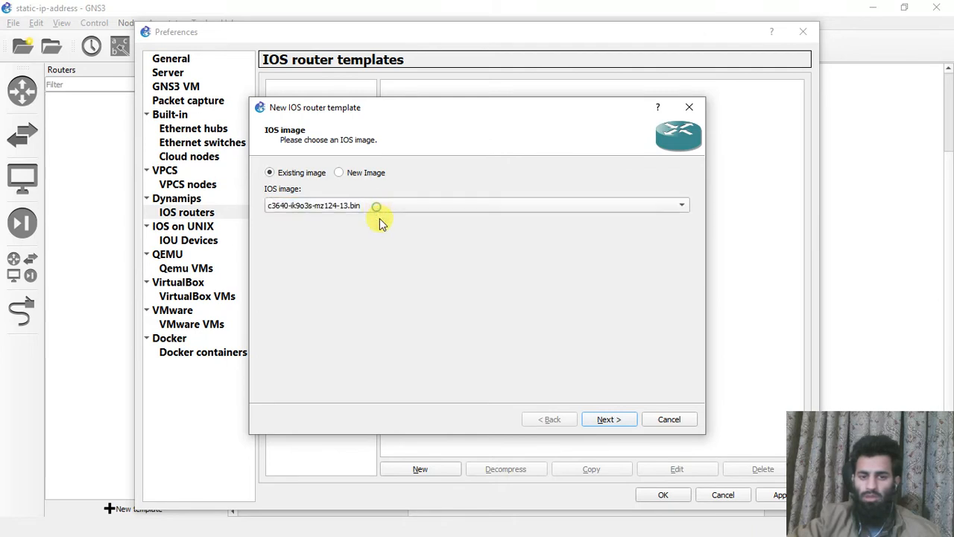
# Step: Keep c3640-ik9o3s-mz124-13.bin as the IOS image and choose the 3640 chassis for the c3600 router template
pyautogui.click(367, 209)
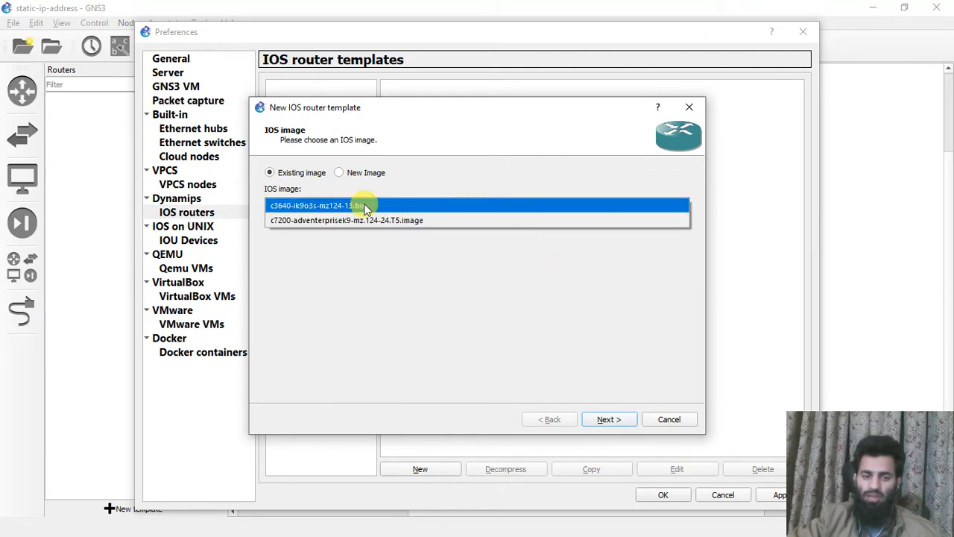
pyautogui.click(328, 207)
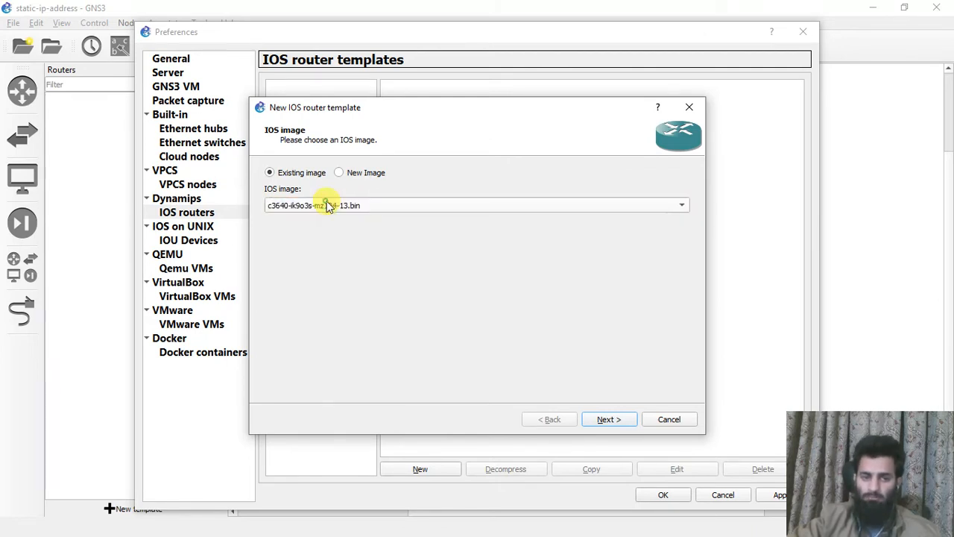
pyautogui.click(608, 419)
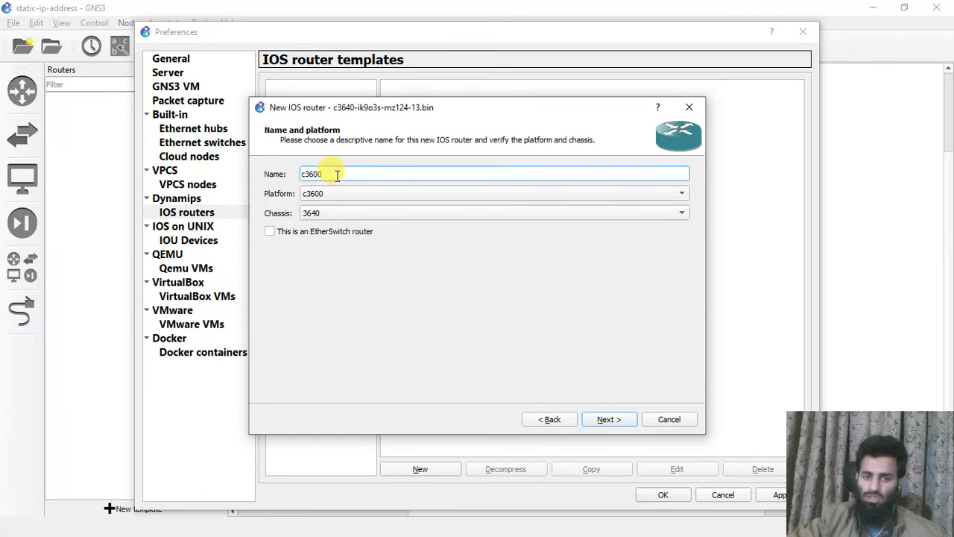
pyautogui.click(332, 215)
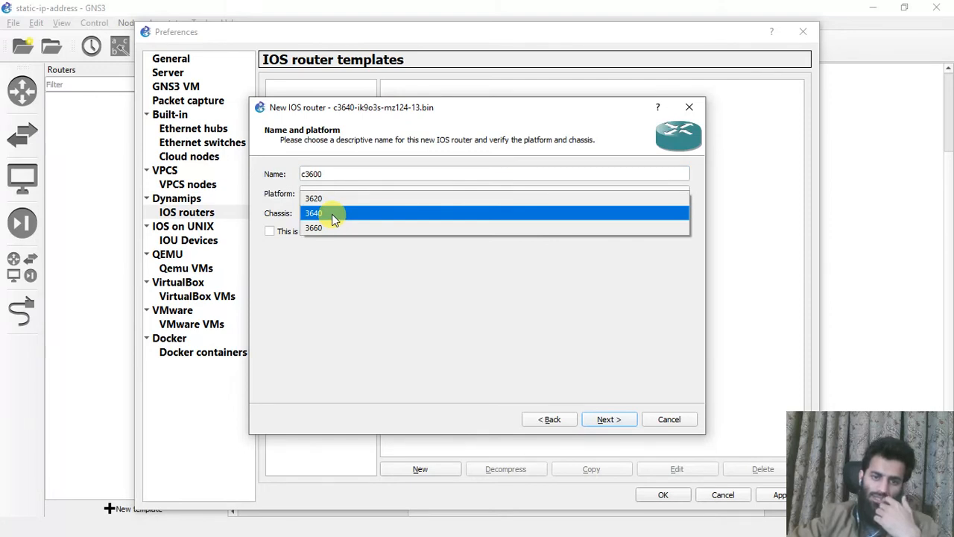
pyautogui.click(332, 214)
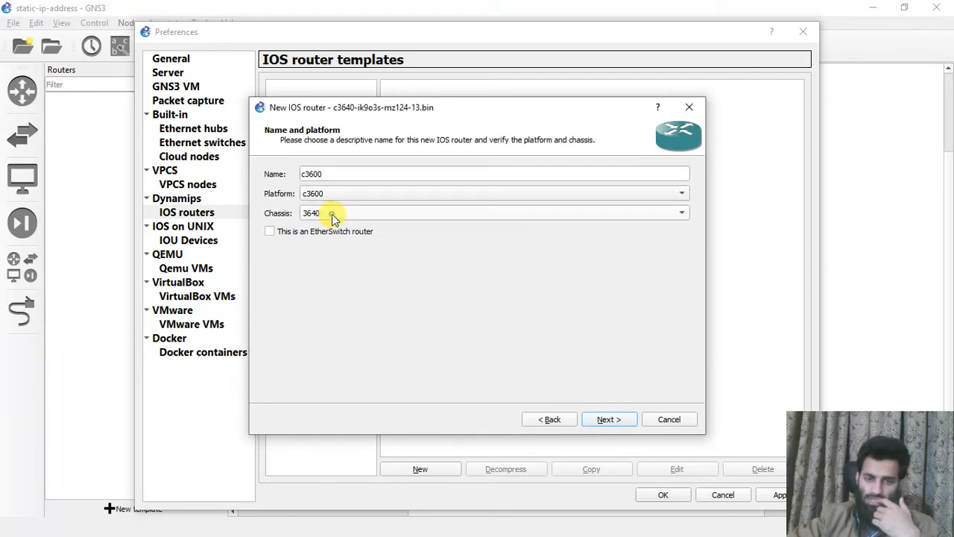
pyautogui.click(628, 421)
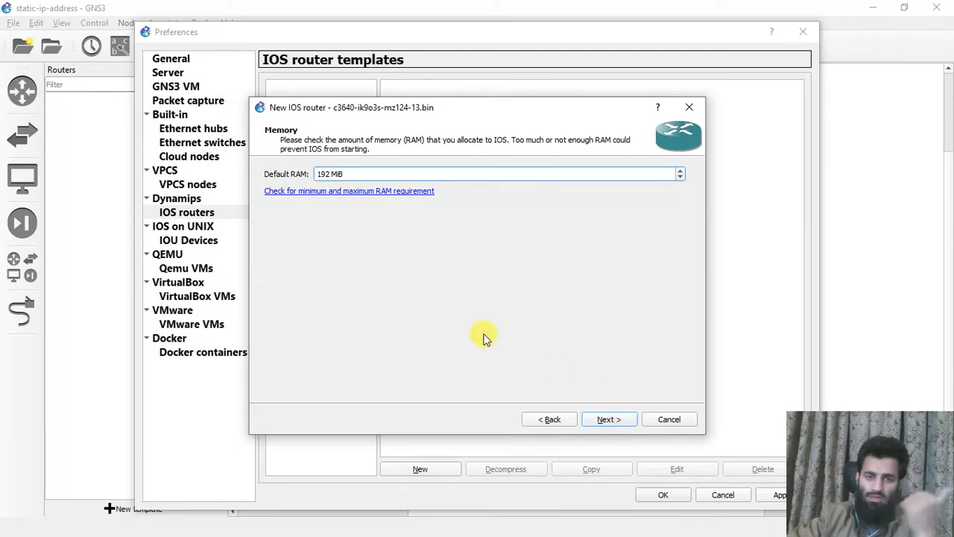
# Step: Accept the default RAM of 192 MiB and assign the NM-16ESW network adapter to slot 0 of the router template
pyautogui.click(611, 420)
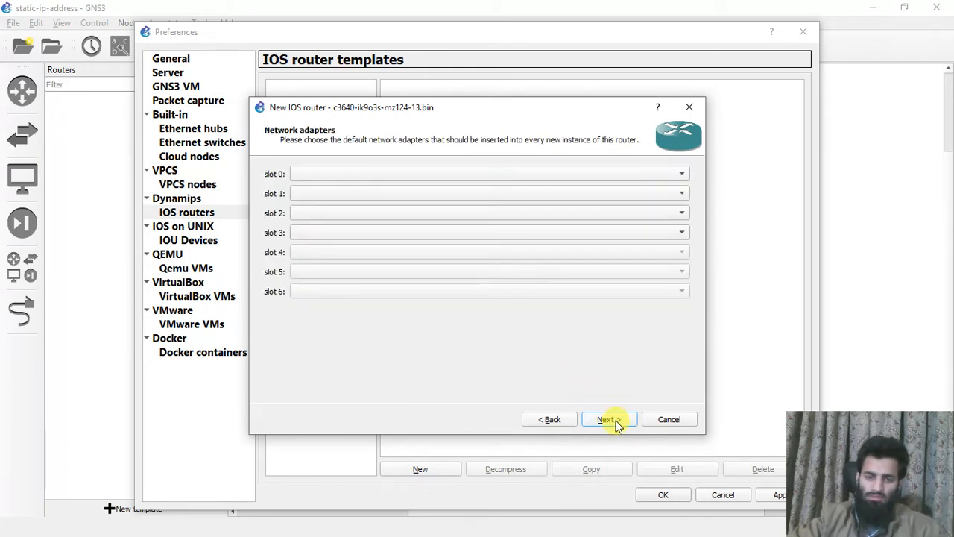
pyautogui.click(509, 179)
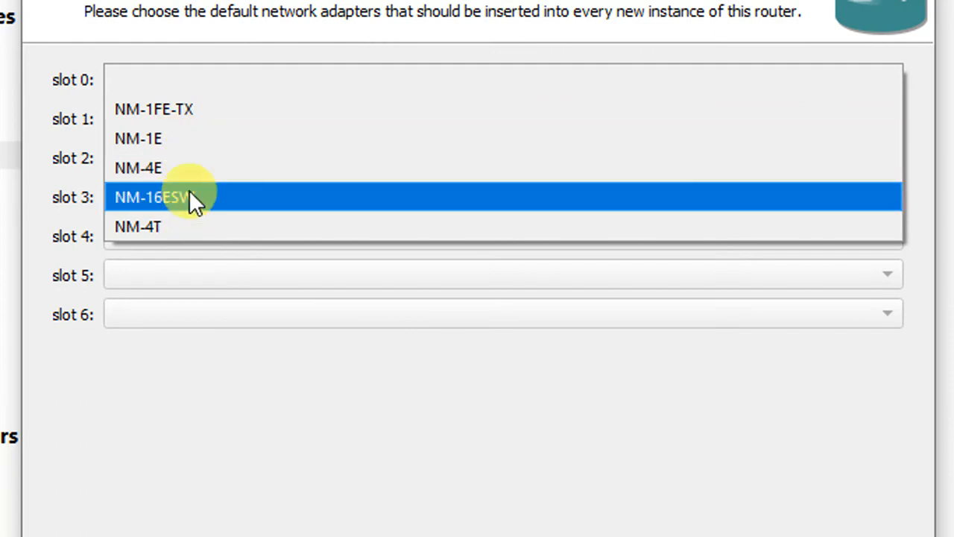
pyautogui.click(179, 196)
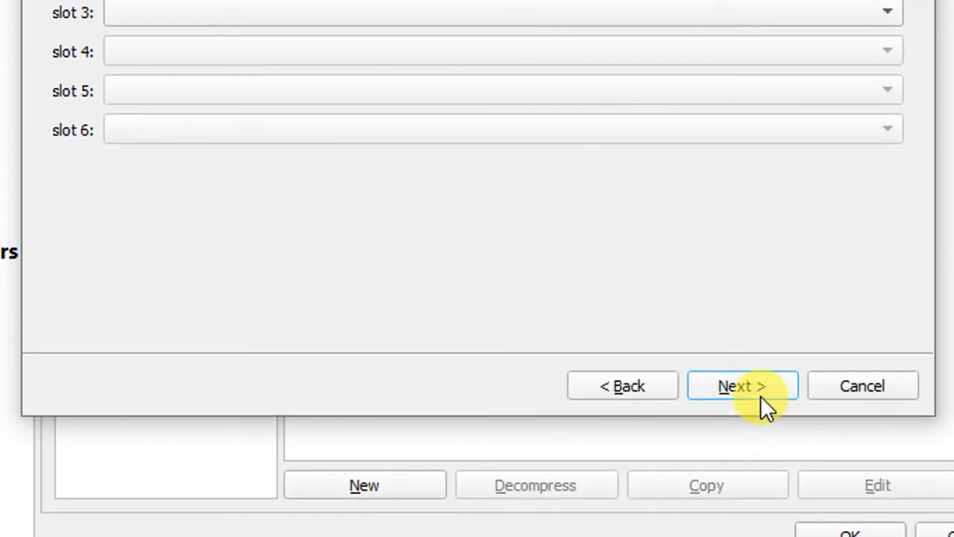
pyautogui.click(761, 395)
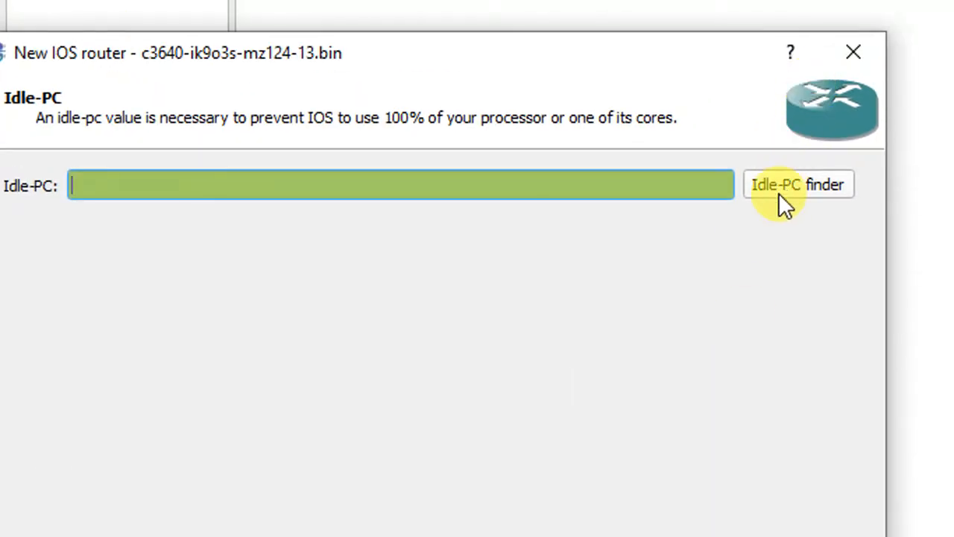
# Step: Find an Idle-PC value for the IOS image, finish the c3600 router template and save the preferences
pyautogui.click(789, 187)
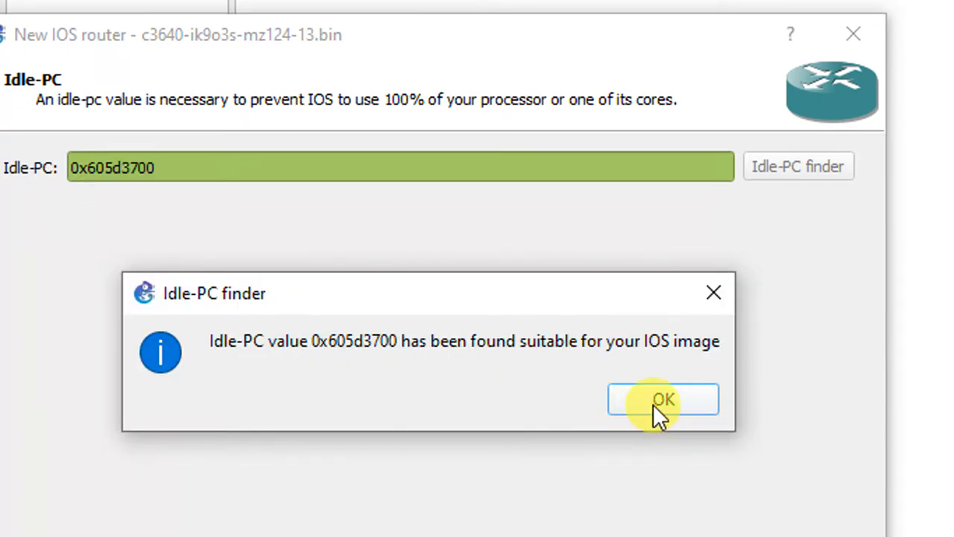
pyautogui.click(653, 404)
pyautogui.click(693, 322)
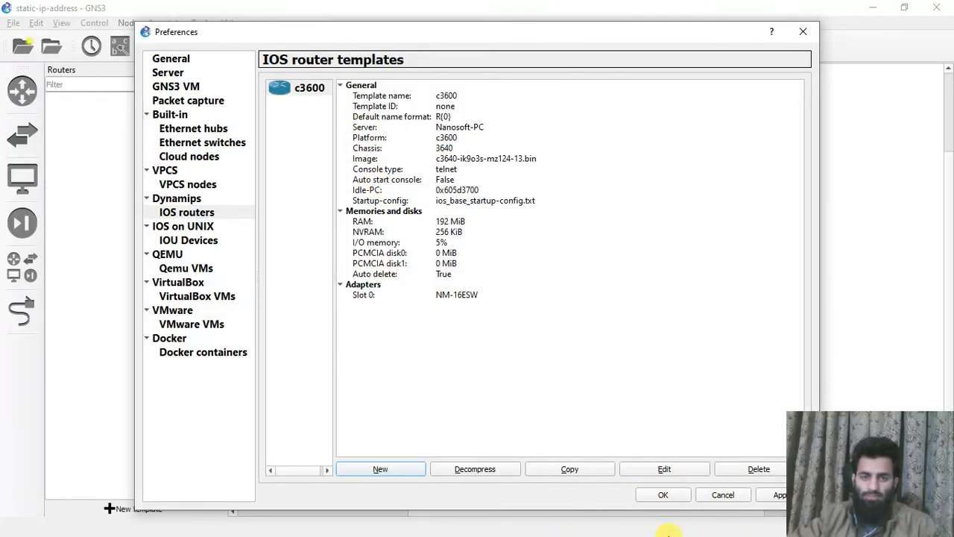
pyautogui.click(668, 496)
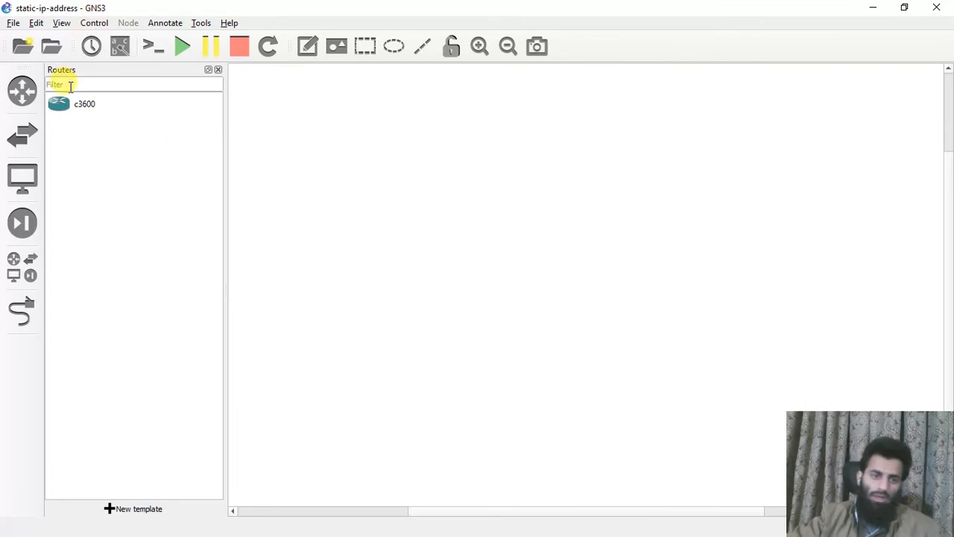
# Step: List all devices, place a c3600 router in the empty workspace and delete it again
pyautogui.click(86, 109)
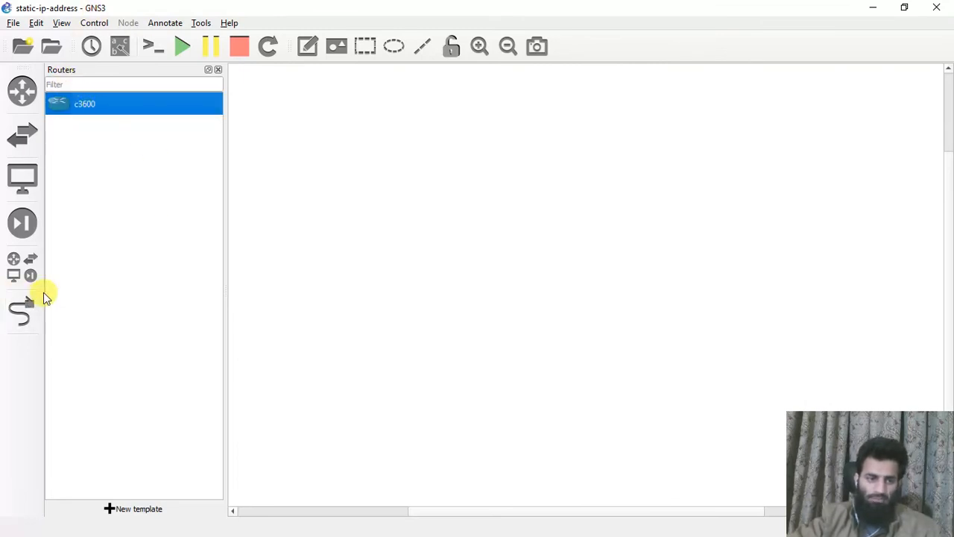
pyautogui.click(21, 266)
pyautogui.click(115, 129)
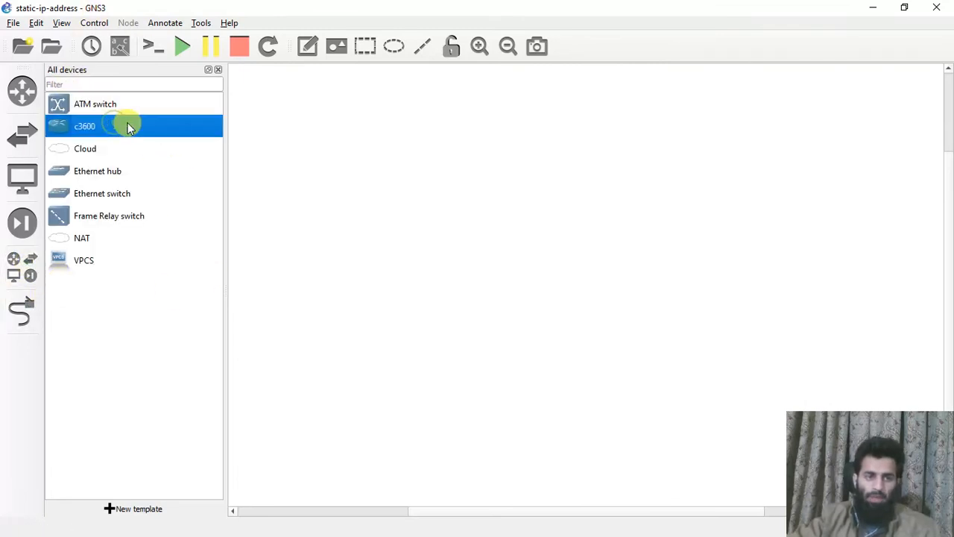
pyautogui.moveTo(79, 124); pyautogui.dragTo(513, 134)
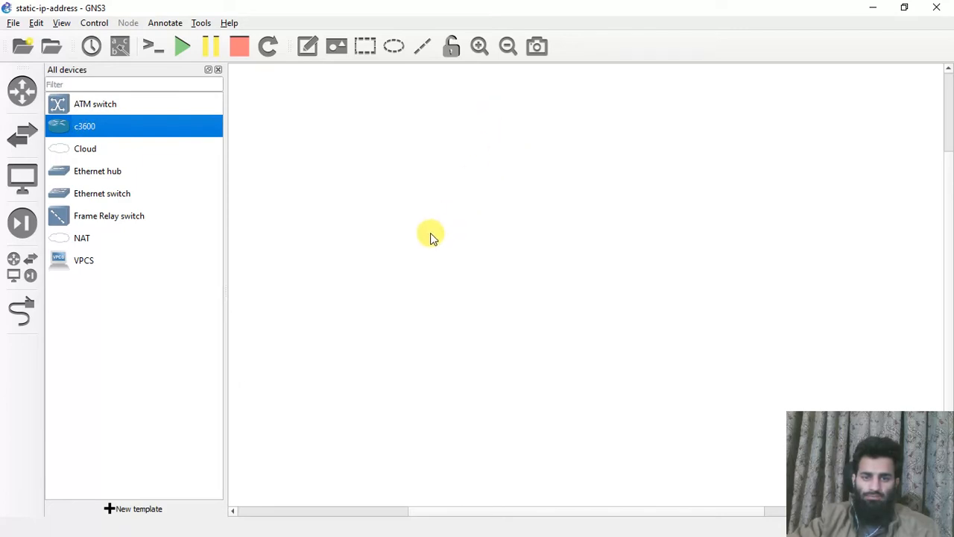
pyautogui.click(534, 142)
pyautogui.press('Delete')
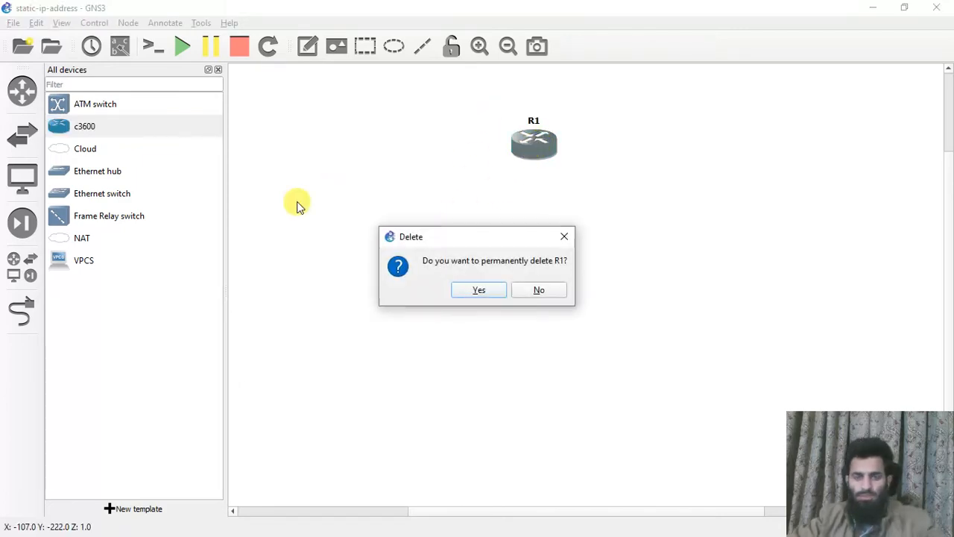
pyautogui.click(479, 293)
# Step: Add three VPCS nodes to the workspace and arrange them in a horizontal row as PC1, PC2 and PC3
pyautogui.moveTo(82, 261); pyautogui.dragTo(395, 225)
pyautogui.moveTo(85, 266); pyautogui.dragTo(551, 246)
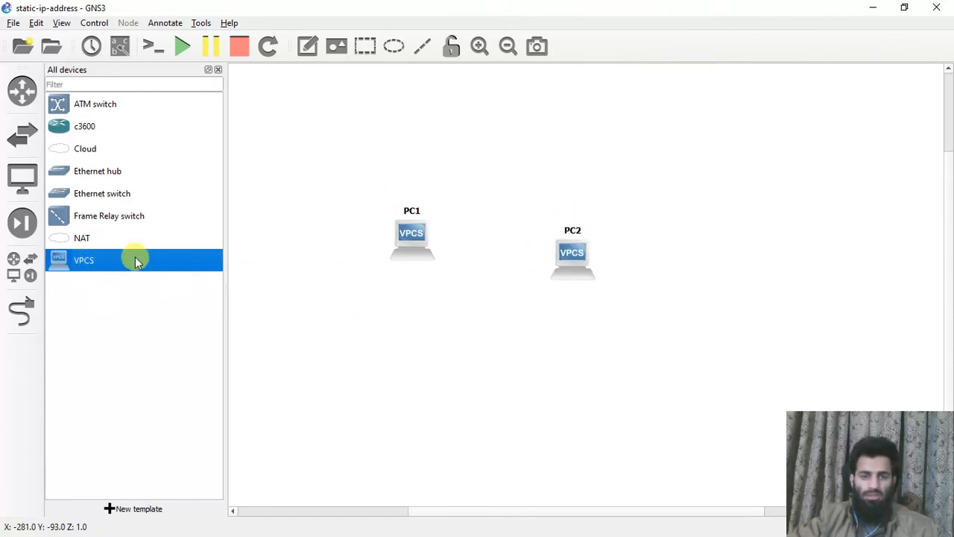
pyautogui.moveTo(134, 258); pyautogui.dragTo(648, 196)
pyautogui.moveTo(553, 261); pyautogui.dragTo(498, 239)
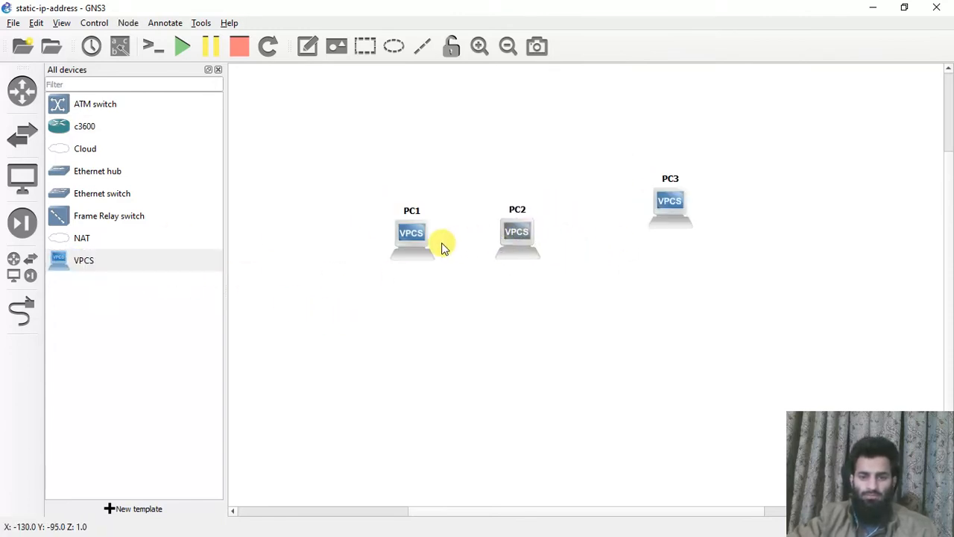
pyautogui.moveTo(436, 247); pyautogui.dragTo(366, 245)
pyautogui.moveTo(523, 245); pyautogui.dragTo(471, 249)
pyautogui.moveTo(669, 224); pyautogui.dragTo(551, 258)
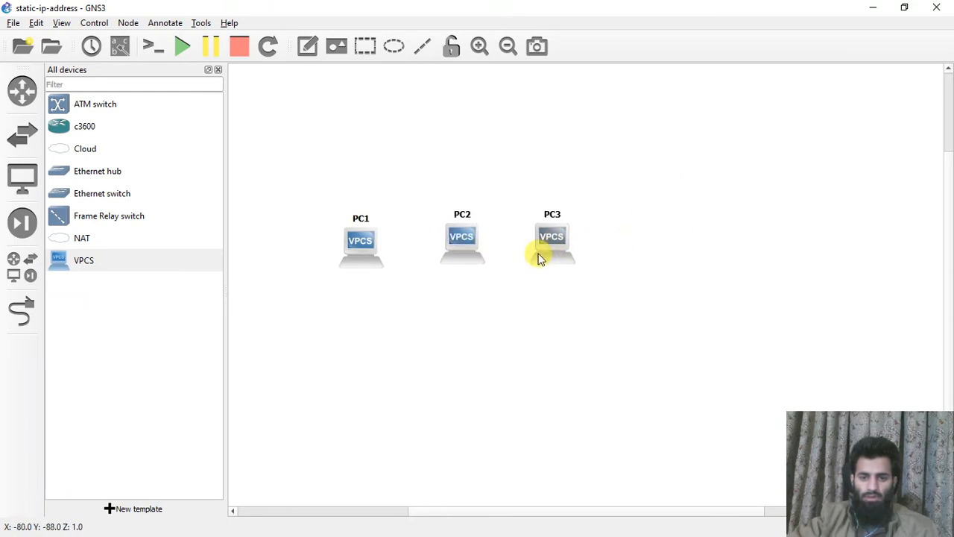
# Step: Add an Ethernet switch and a c3600 router, aligning the switch above PC2 and the router above the switch
pyautogui.moveTo(102, 193); pyautogui.dragTo(463, 150)
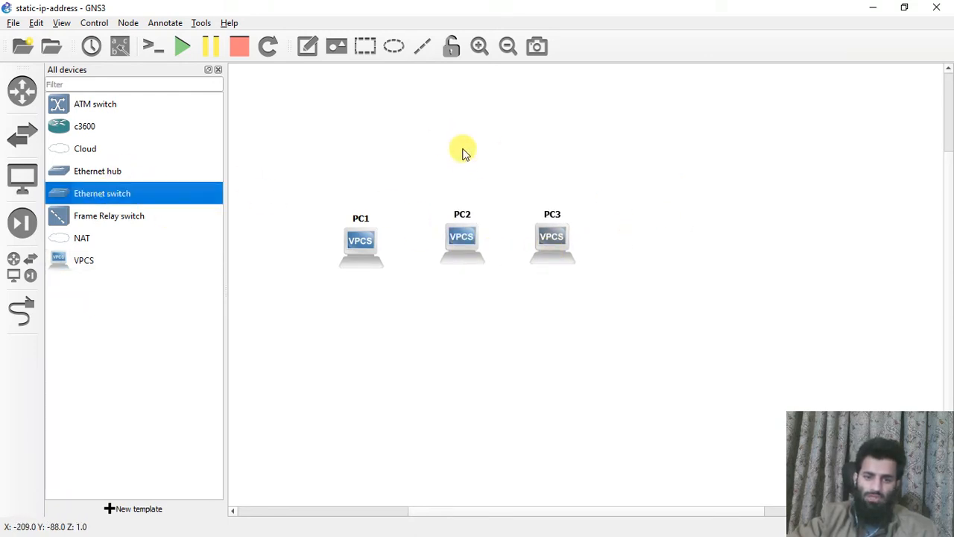
pyautogui.moveTo(84, 126); pyautogui.dragTo(514, 113)
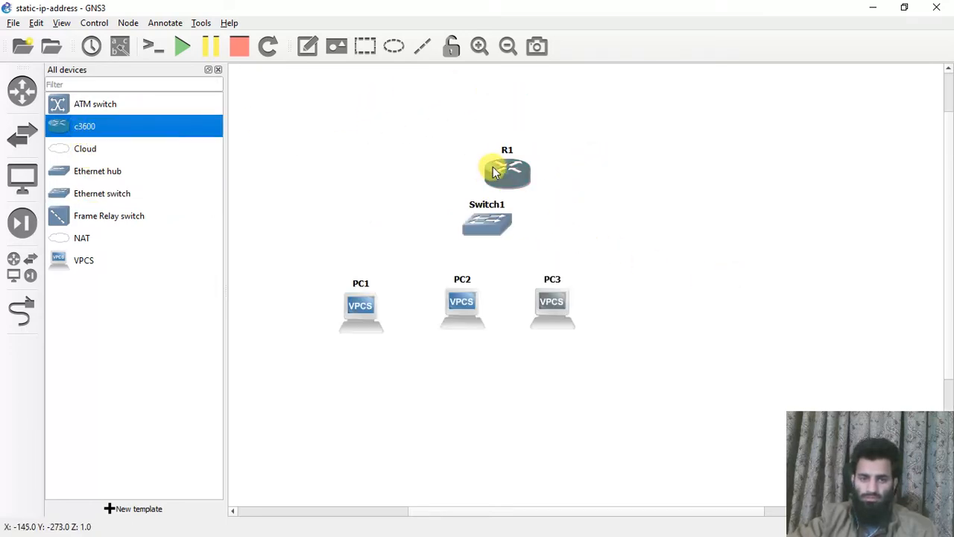
pyautogui.moveTo(507, 169); pyautogui.dragTo(469, 128)
pyautogui.moveTo(483, 227); pyautogui.dragTo(456, 219)
pyautogui.click(492, 223)
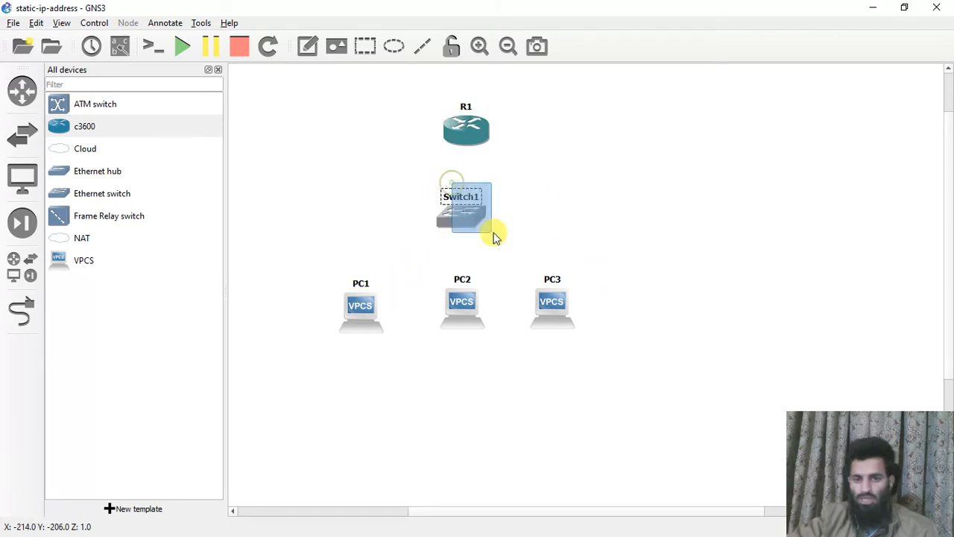
# Step: Link PC1 to the Ethernet1 port of Switch1
pyautogui.click(24, 310)
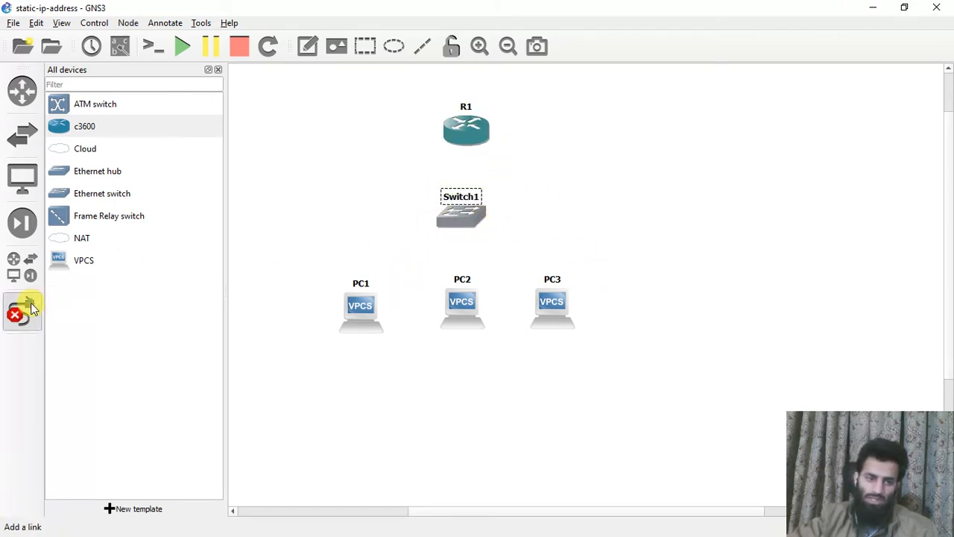
pyautogui.click(345, 308)
pyautogui.click(418, 322)
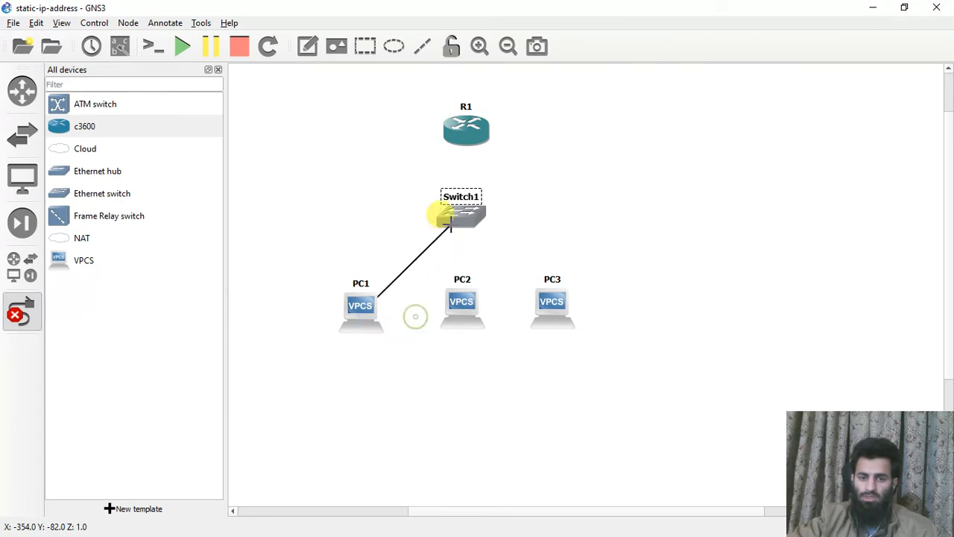
pyautogui.click(455, 221)
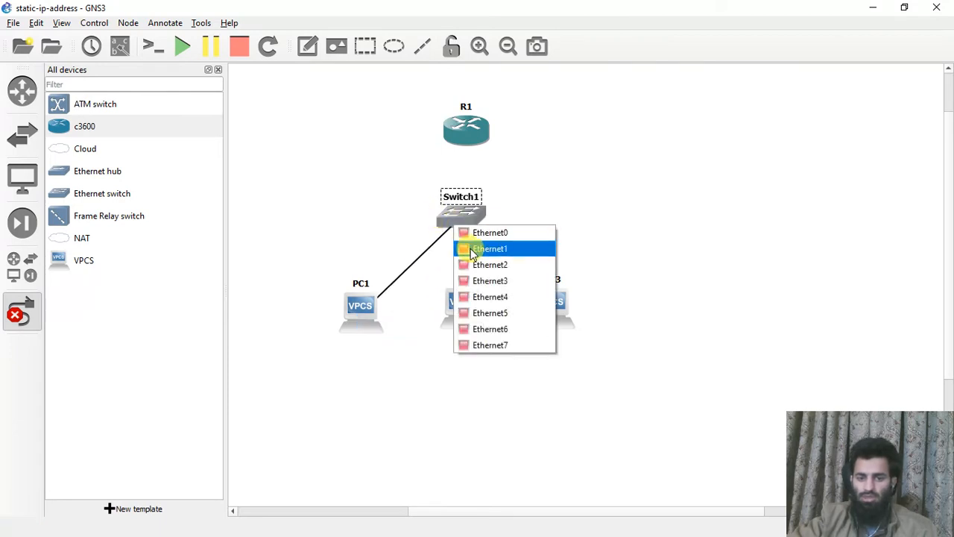
pyautogui.click(471, 254)
# Step: Link the Ethernet0 port of Switch1 to router R1
pyautogui.click(459, 214)
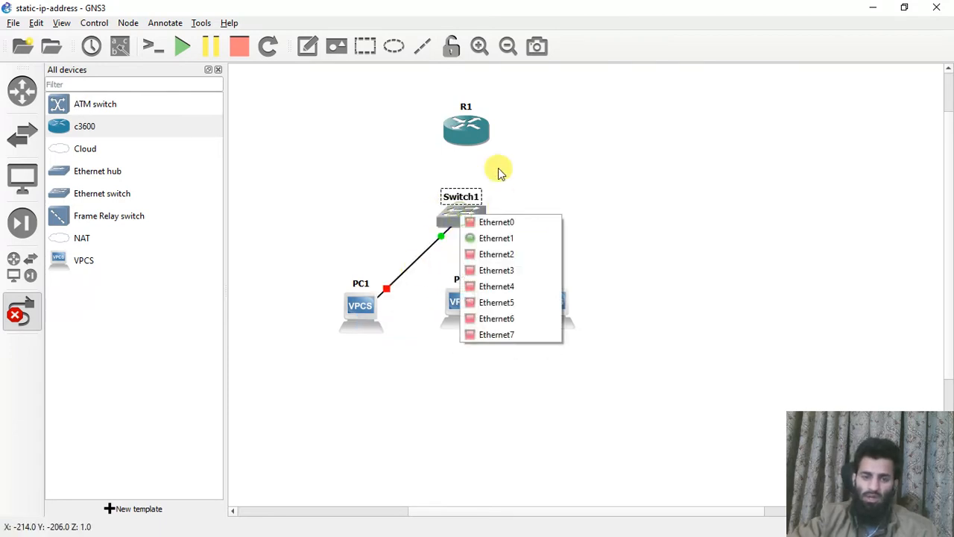
pyautogui.click(498, 221)
pyautogui.click(468, 139)
pyautogui.press('Escape')
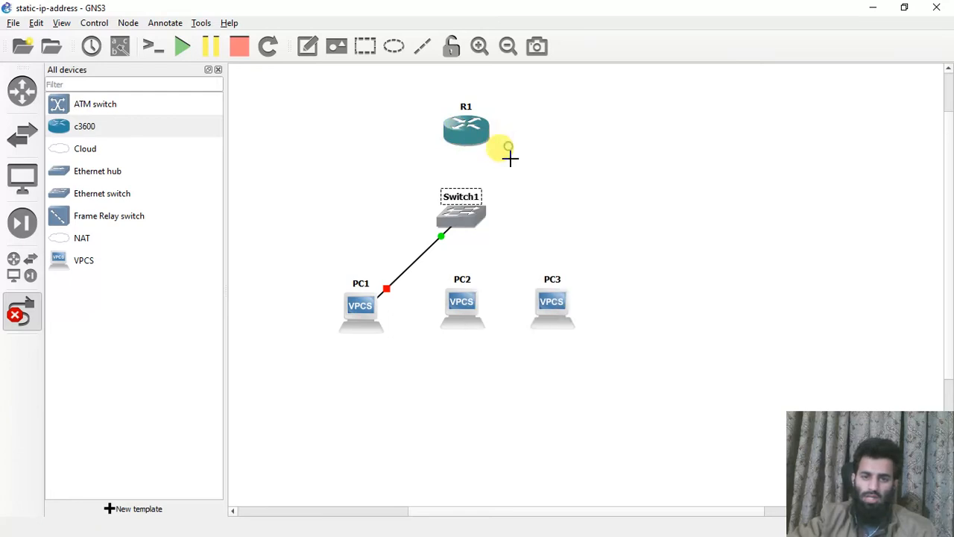
pyautogui.click(470, 199)
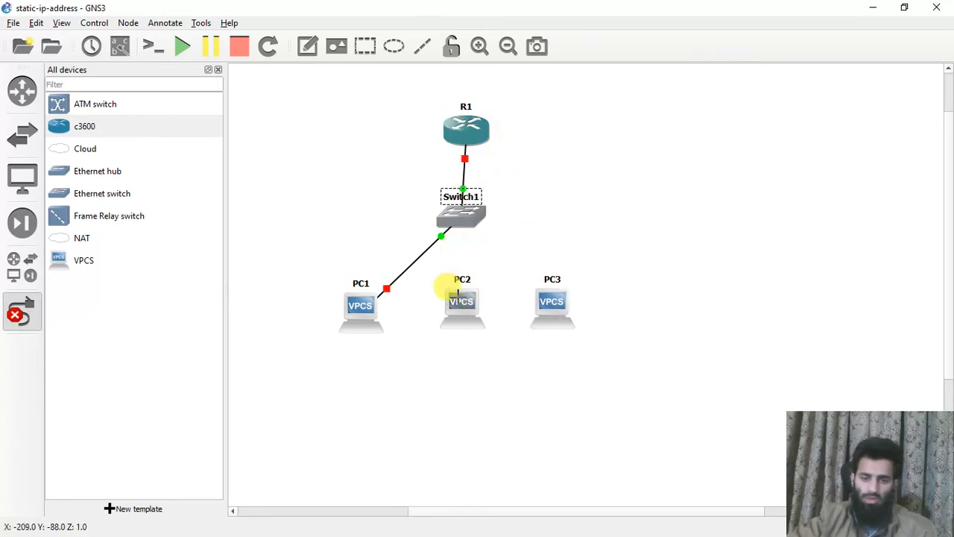
# Step: Try to link PC2 to the Ethernet1 port of Switch1, and leave linking mode
pyautogui.click(461, 302)
pyautogui.click(501, 316)
pyautogui.click(463, 215)
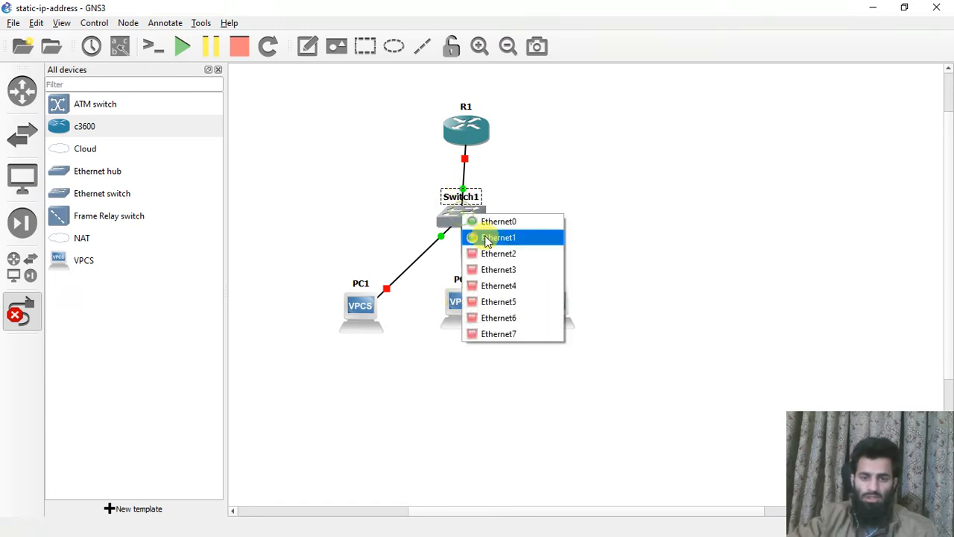
pyautogui.click(484, 239)
pyautogui.click(583, 239)
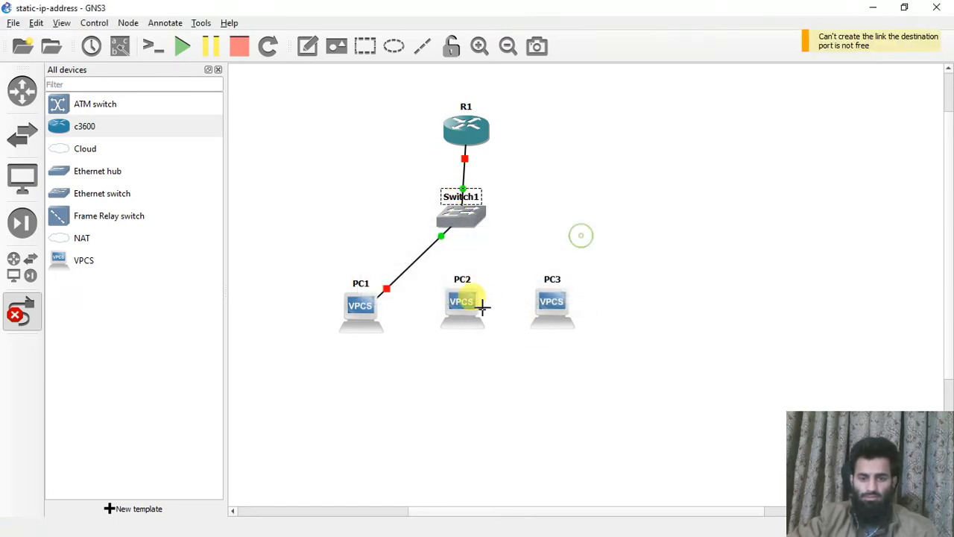
pyautogui.click(460, 301)
pyautogui.click(497, 306)
pyautogui.rightClick(561, 138)
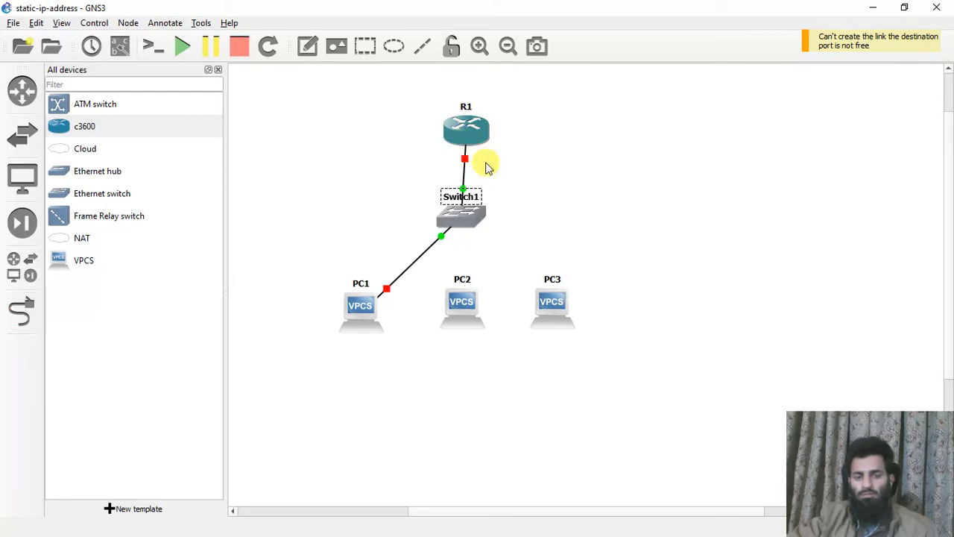
# Step: Open the existing project dhcp-server.gns3 from the dhcp-server folder and close the list of all devices
pyautogui.click(51, 50)
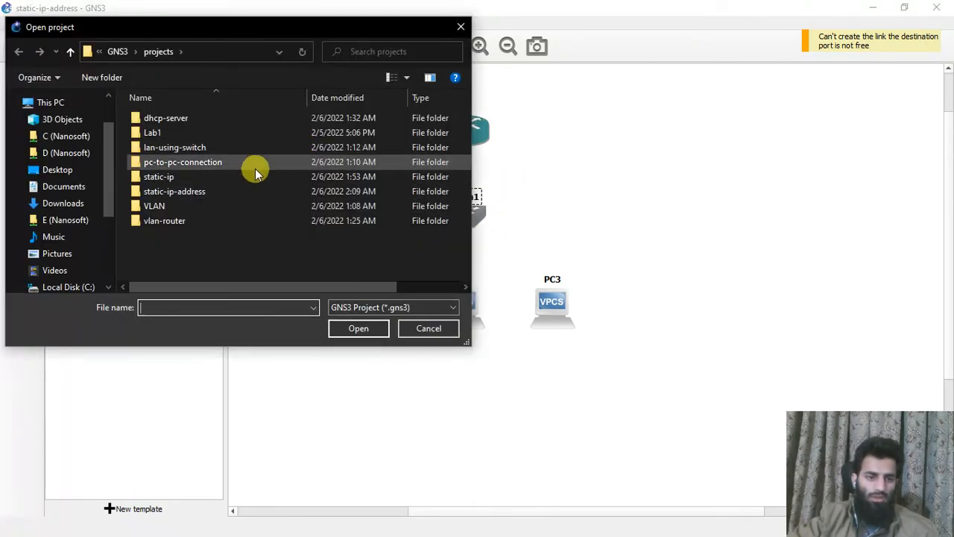
pyautogui.click(223, 118)
pyautogui.click(361, 329)
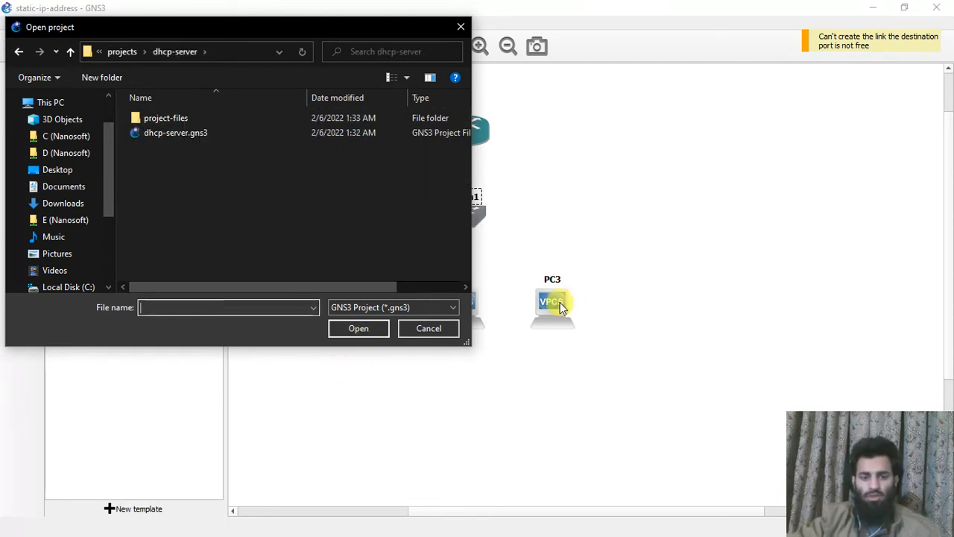
pyautogui.click(212, 134)
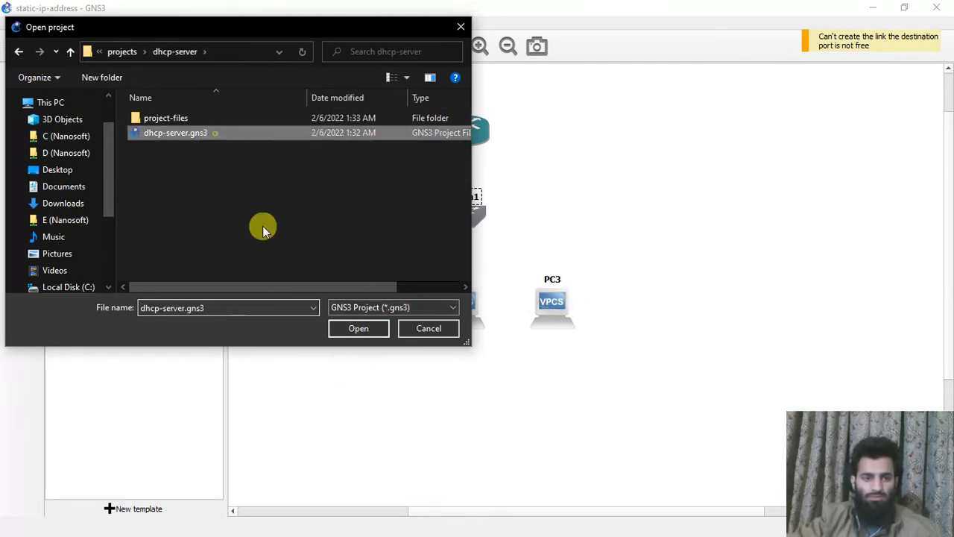
pyautogui.click(359, 329)
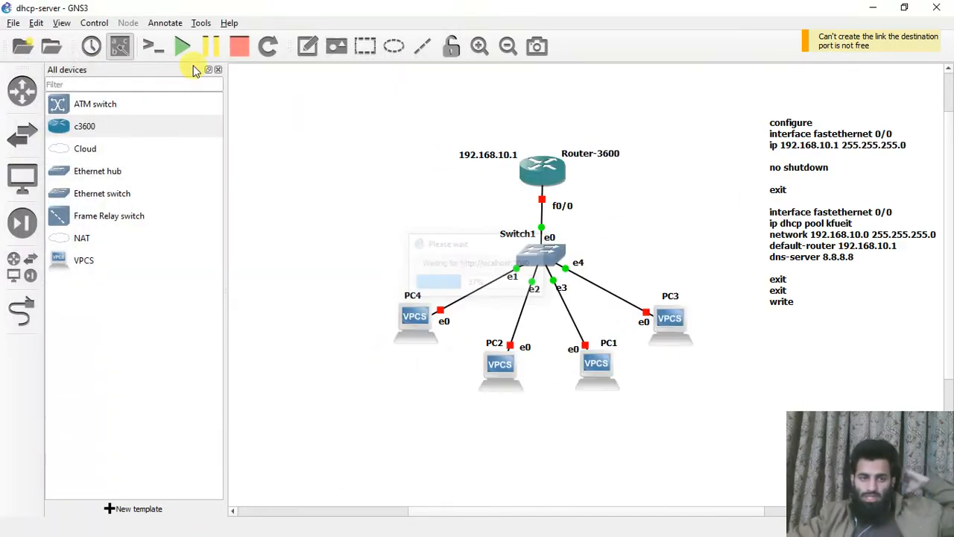
pyautogui.click(217, 69)
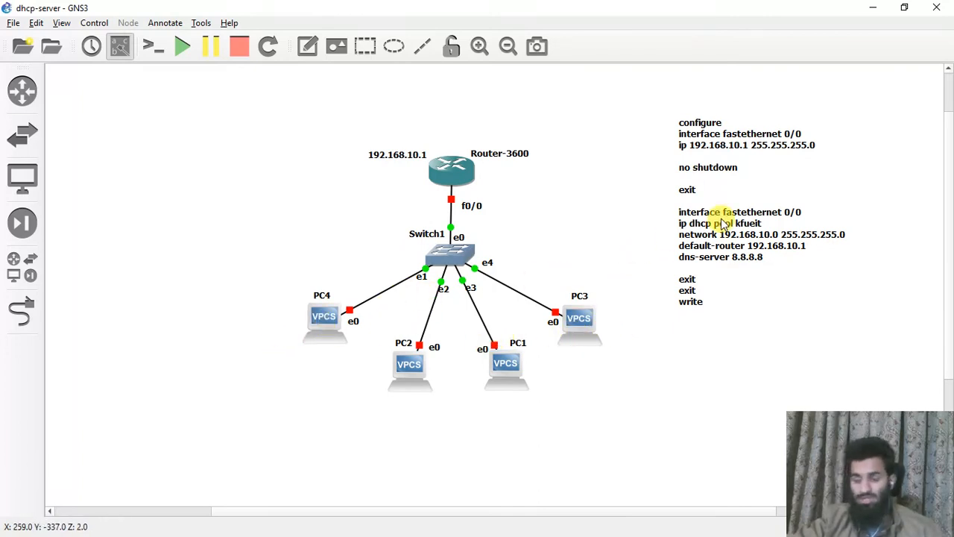
# Step: Try to open the console of Router-3600 and dismiss the resulting dialog
pyautogui.click(433, 176)
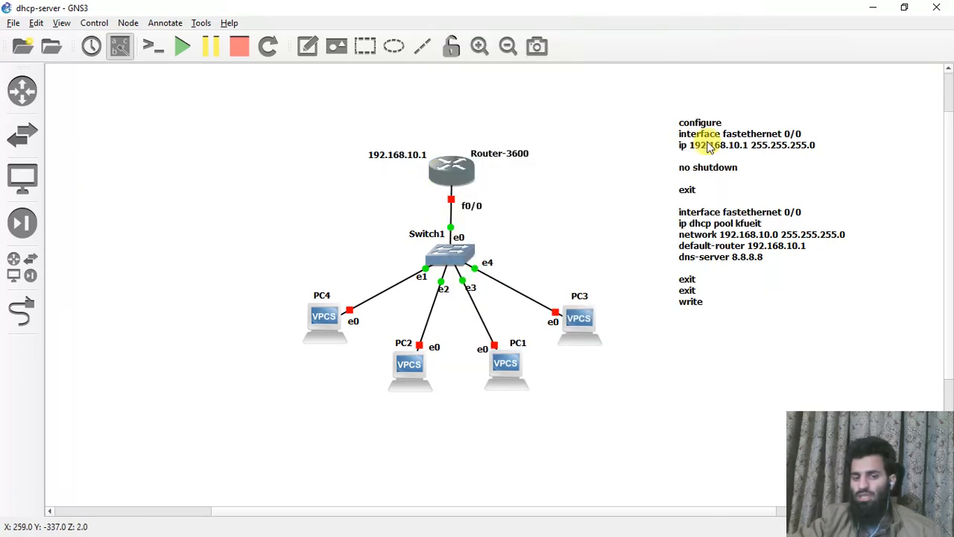
pyautogui.rightClick(443, 165)
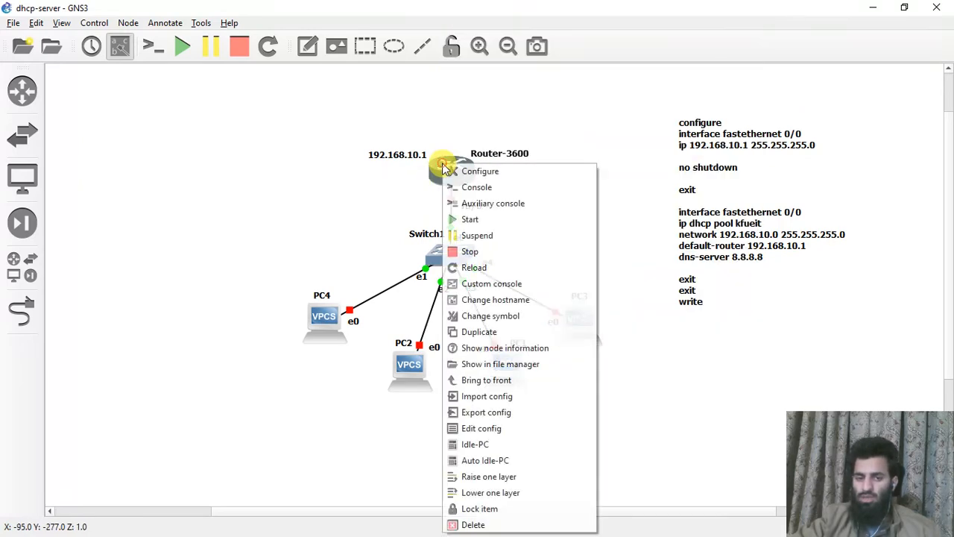
pyautogui.click(482, 189)
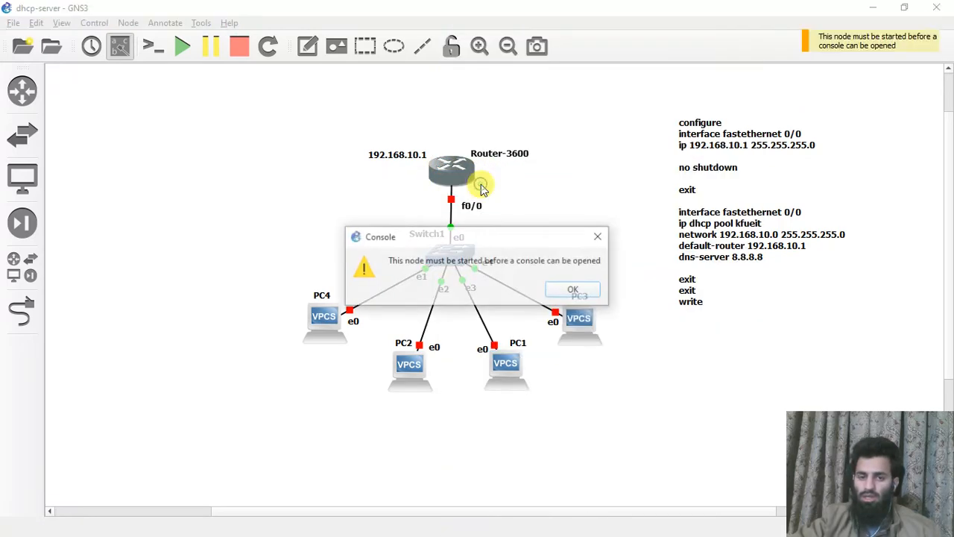
pyautogui.click(570, 290)
# Step: Start all devices in the project and open the console of Router-3600
pyautogui.click(183, 47)
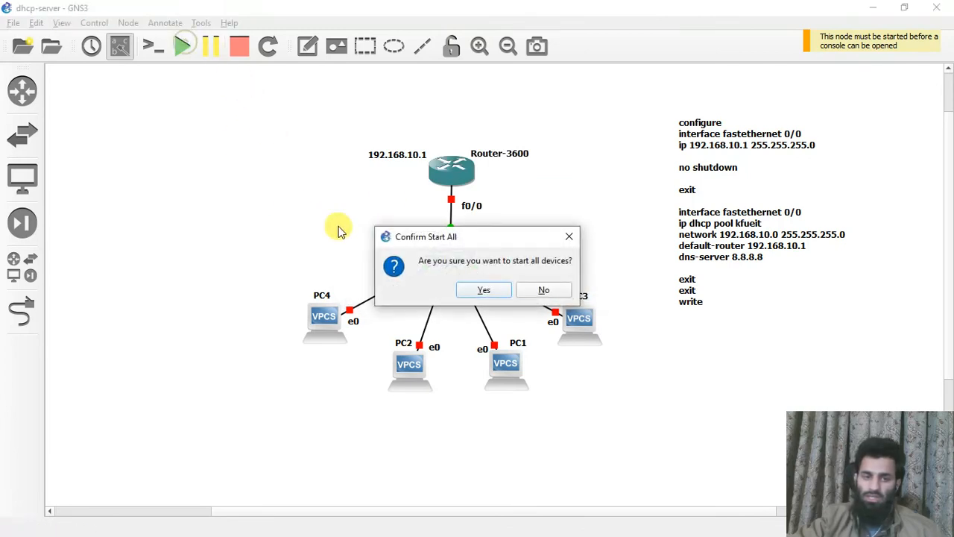
pyautogui.click(495, 297)
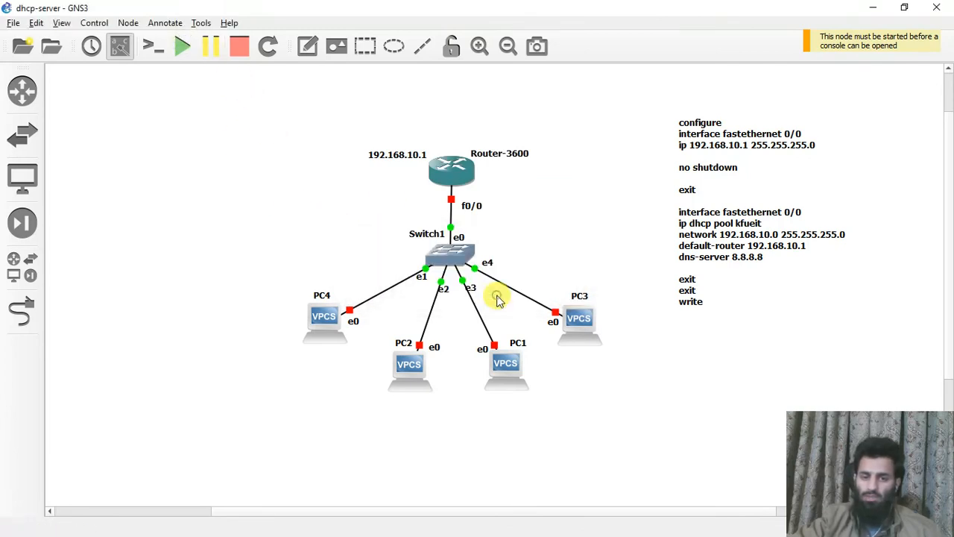
pyautogui.rightClick(470, 186)
pyautogui.click(531, 26)
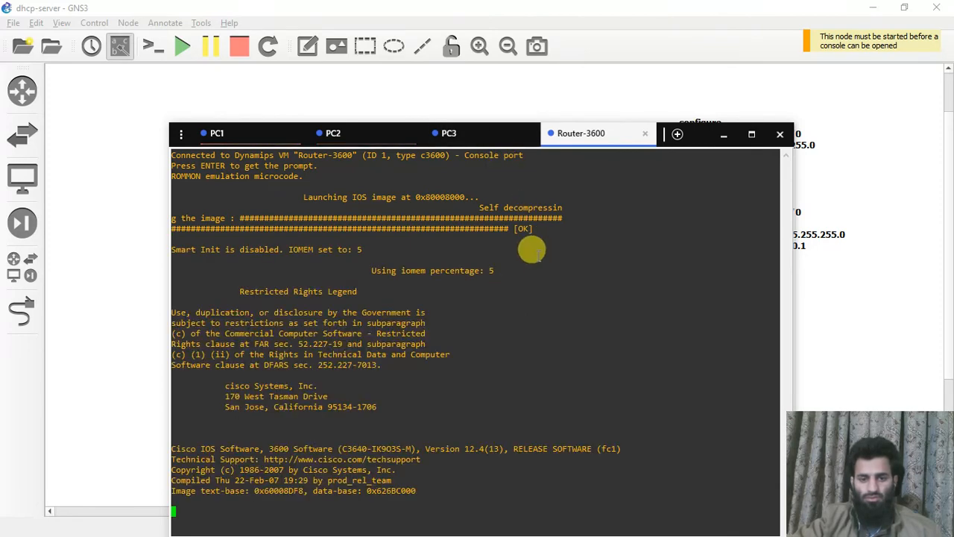
# Step: Close the PC3, PC2 and PC1 console sessions and move the Router-3600 console clear of the configuration notes
pyautogui.click(529, 133)
pyautogui.click(460, 133)
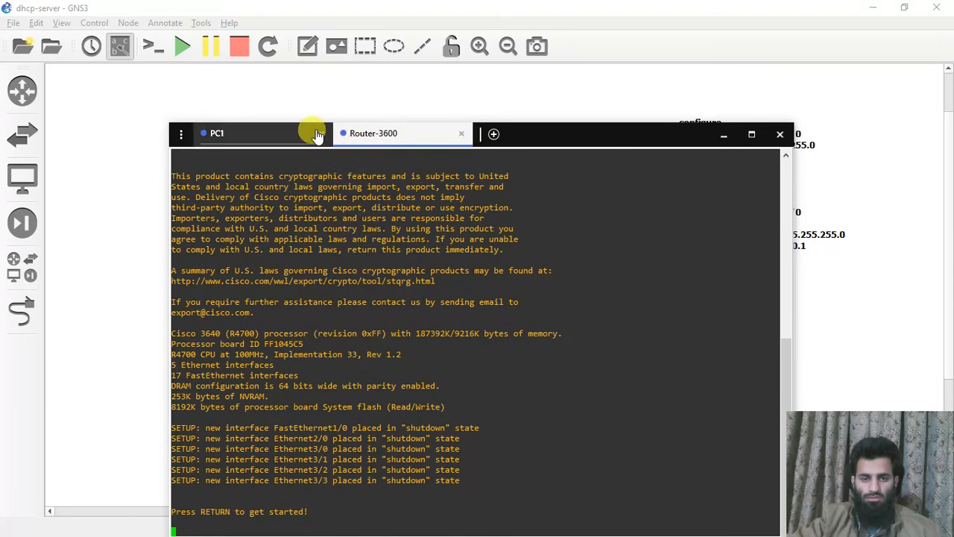
pyautogui.click(322, 133)
pyautogui.moveTo(550, 141); pyautogui.dragTo(485, 79)
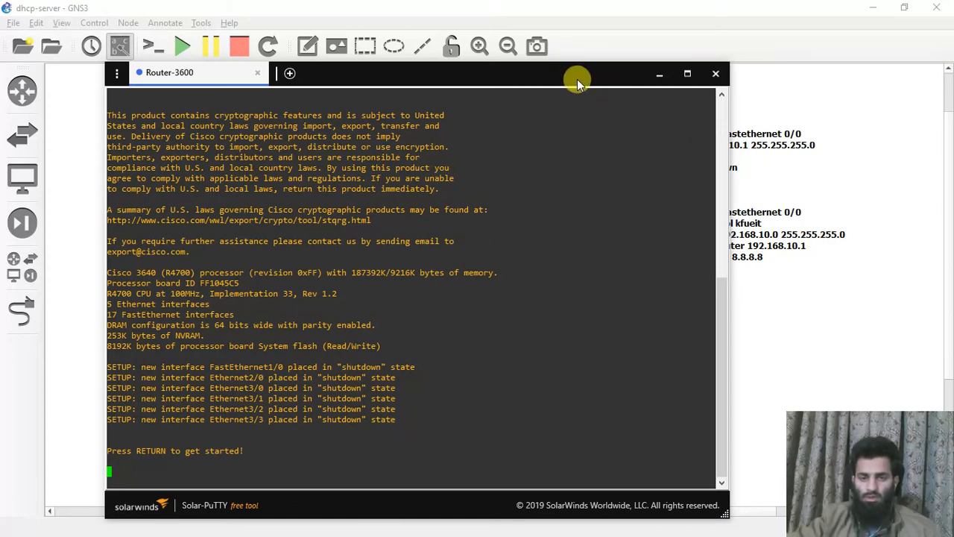
pyautogui.moveTo(578, 82); pyautogui.dragTo(547, 45)
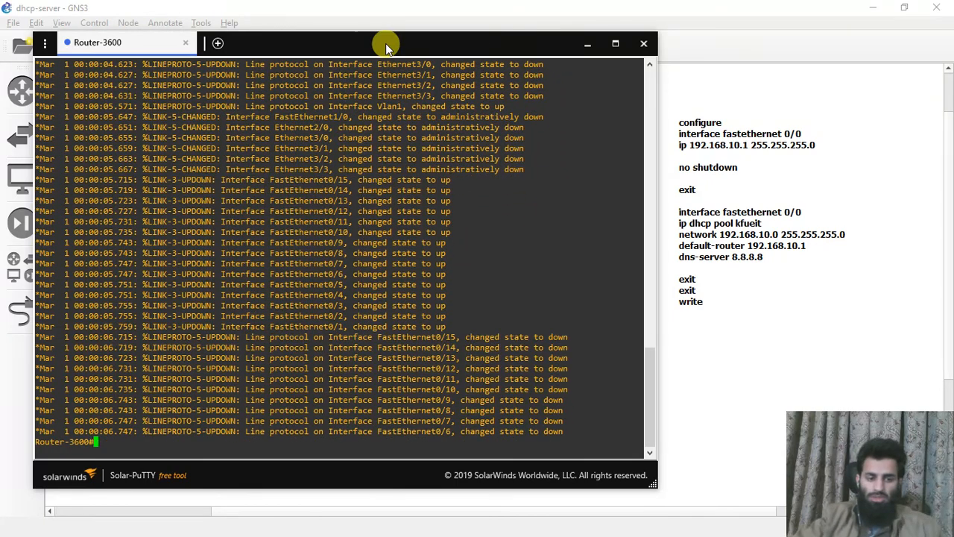
# Step: Enter configuration mode on Router-3600 with the configure command, accepting the default terminal source
pyautogui.press('Return')
pyautogui.press('Return')
pyautogui.press('Return')
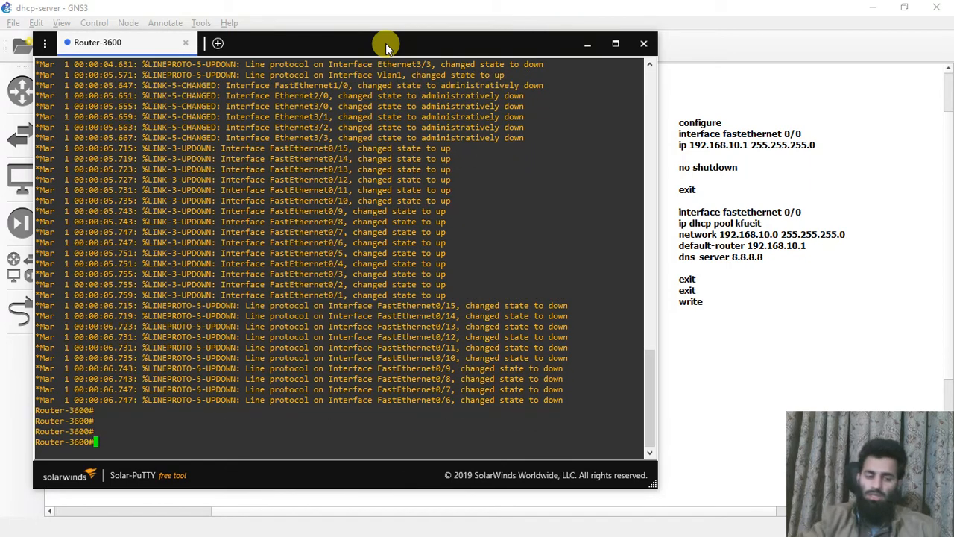
pyautogui.write('cn')
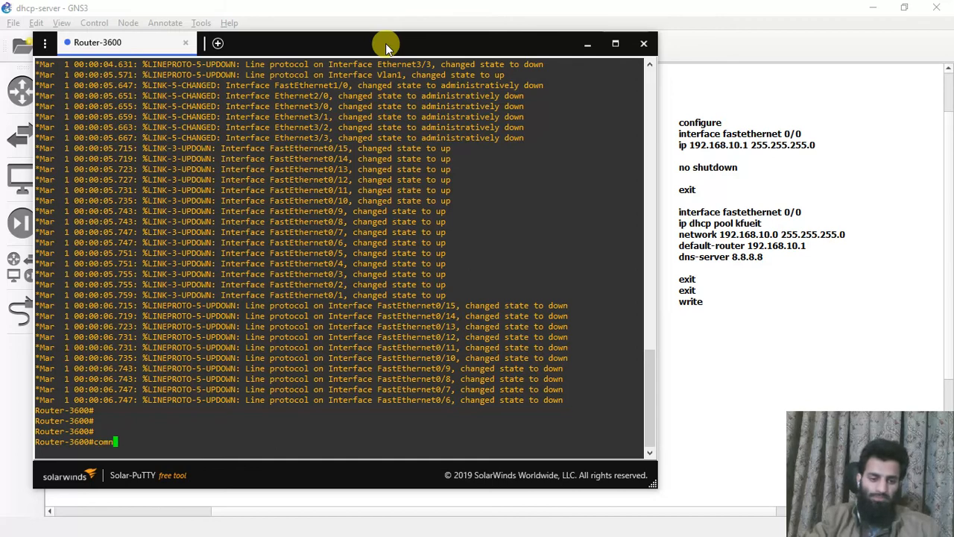
pyautogui.write('nf')
pyautogui.press('Tab')
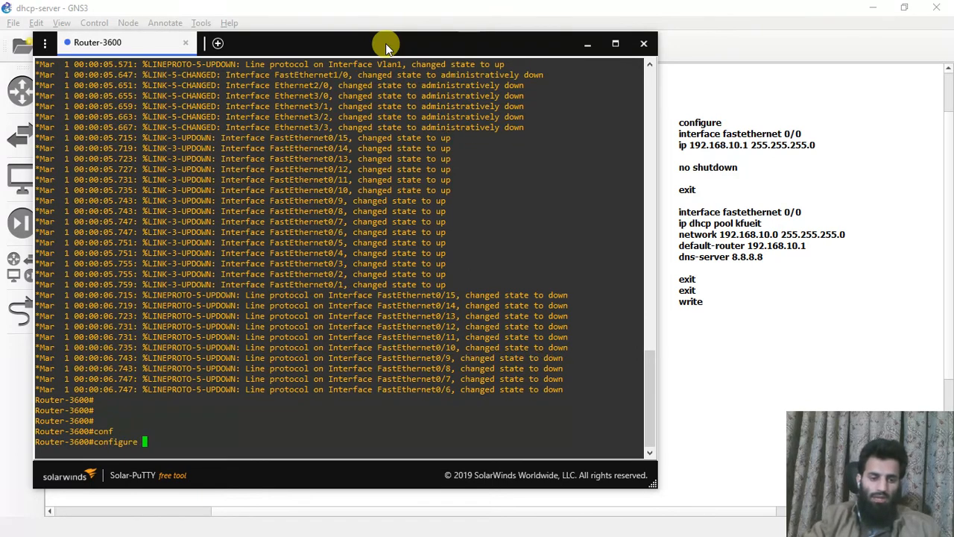
pyautogui.press('Return')
pyautogui.press('Return')
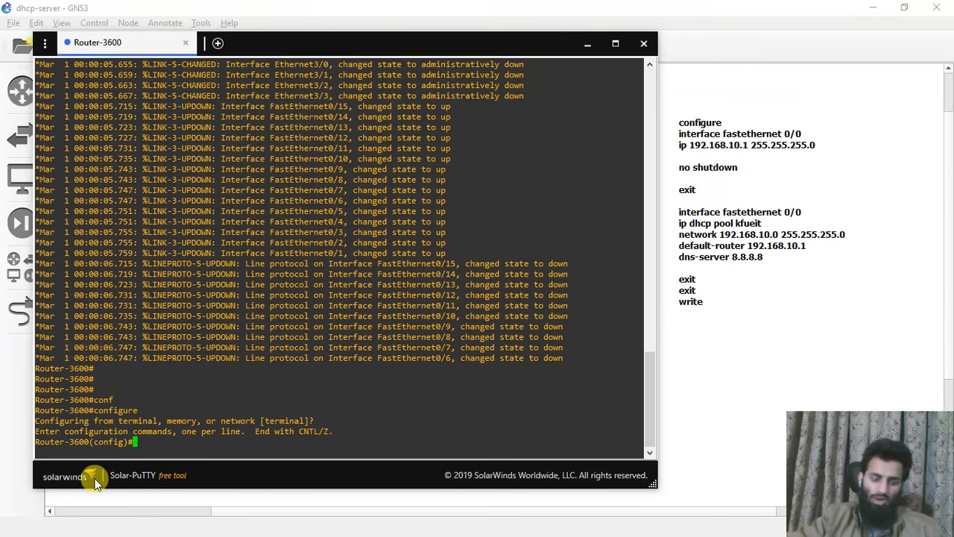
# Step: Reduce the console window's height and begin the interface fastEthernet command at the configuration prompt
pyautogui.moveTo(394, 33); pyautogui.dragTo(377, 108)
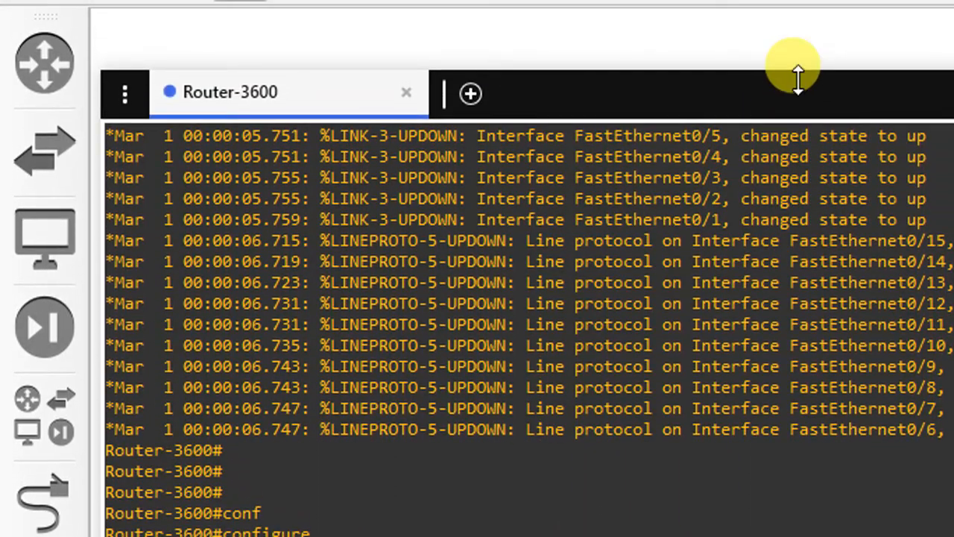
pyautogui.moveTo(792, 85); pyautogui.dragTo(792, 181)
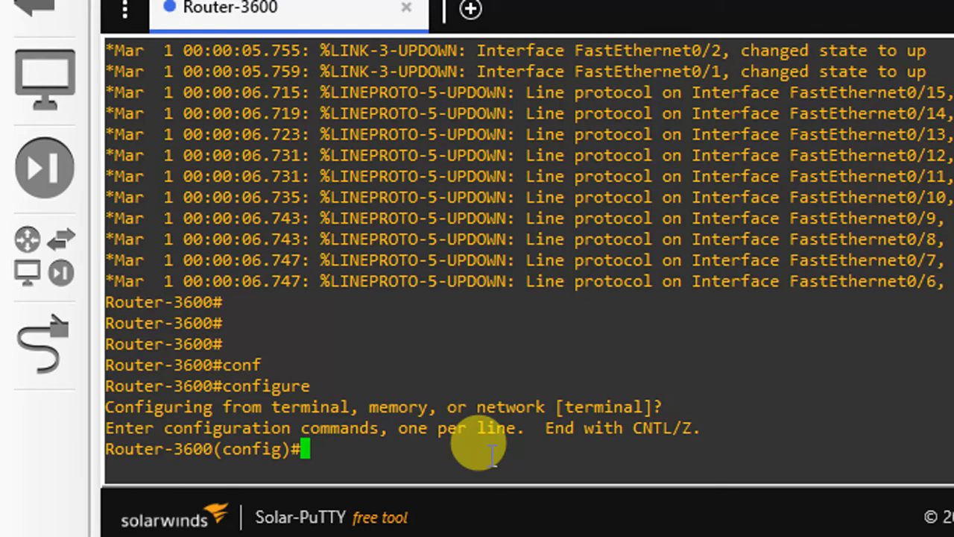
pyautogui.press('Tab')
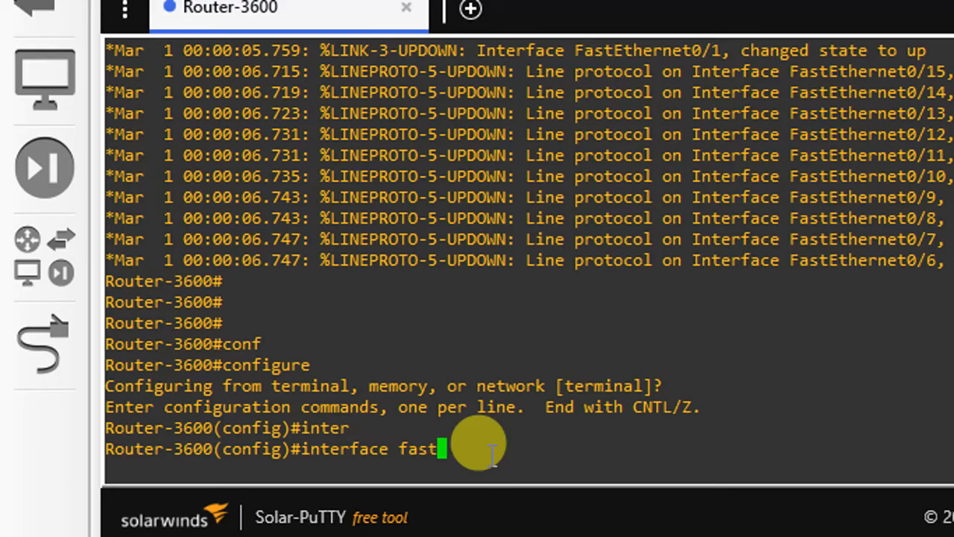
pyautogui.press('Tab')
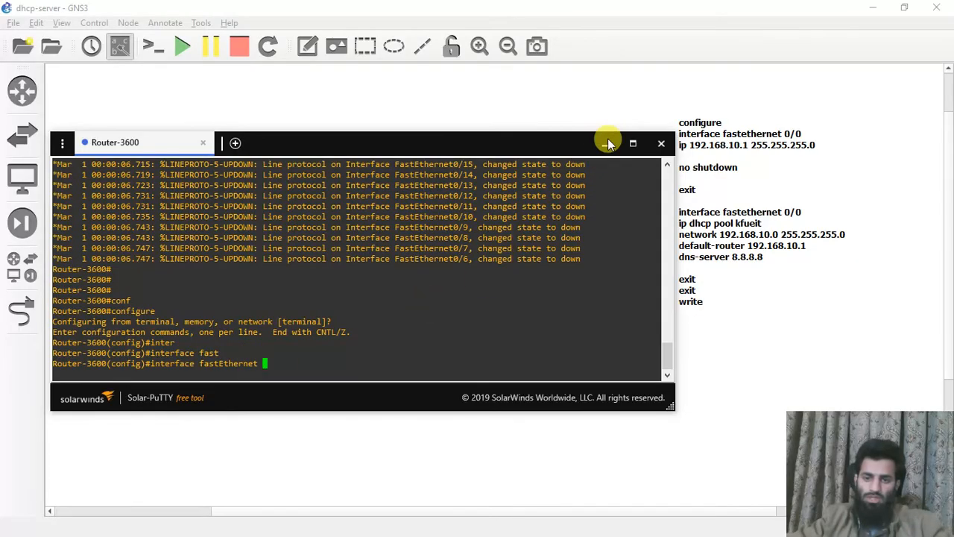
# Step: Minimize the console to check the router's port in the topology, hiding the interface labels and showing them again
pyautogui.click(608, 140)
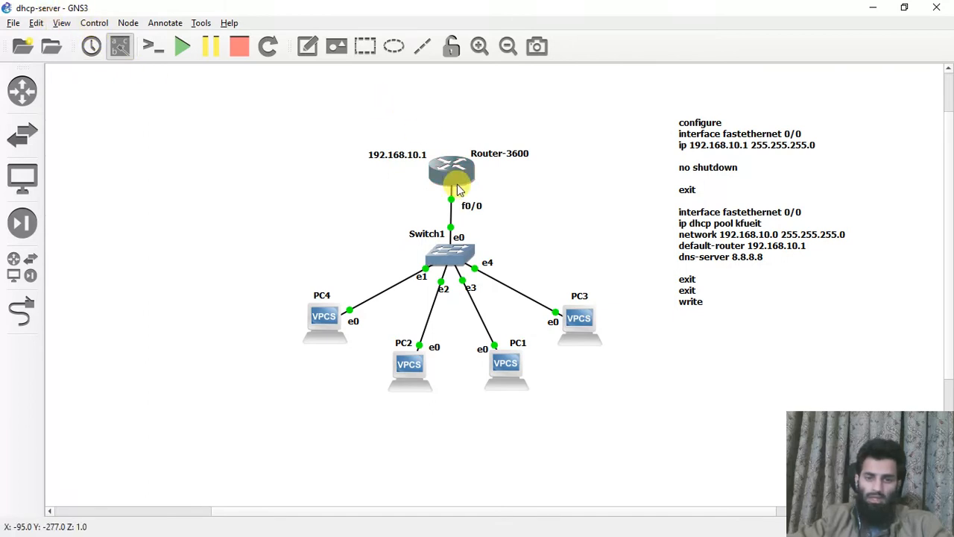
pyautogui.click(470, 204)
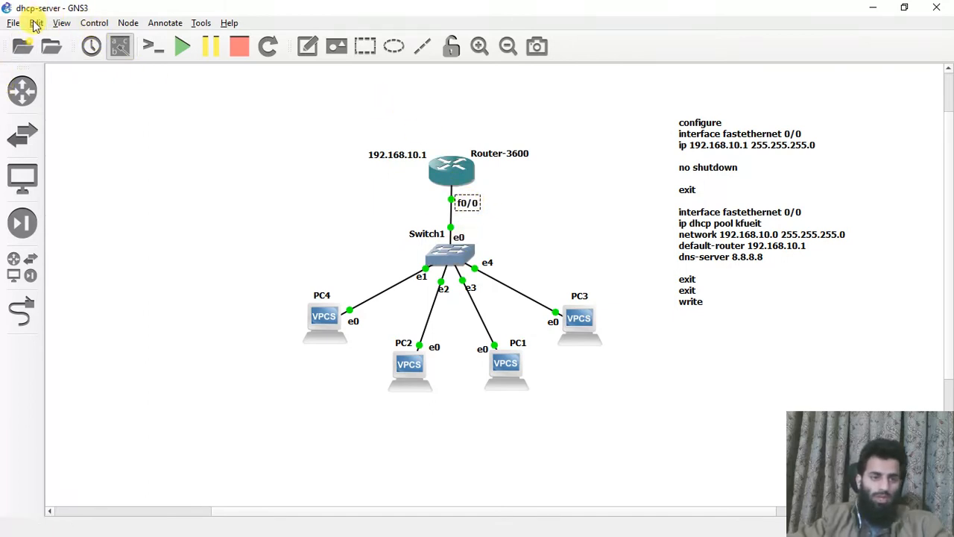
pyautogui.click(60, 23)
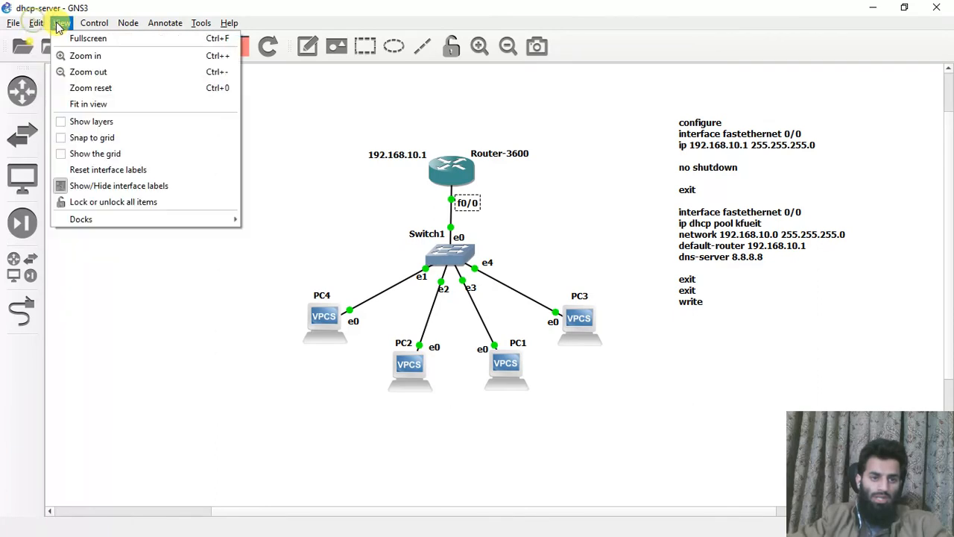
pyautogui.click(133, 186)
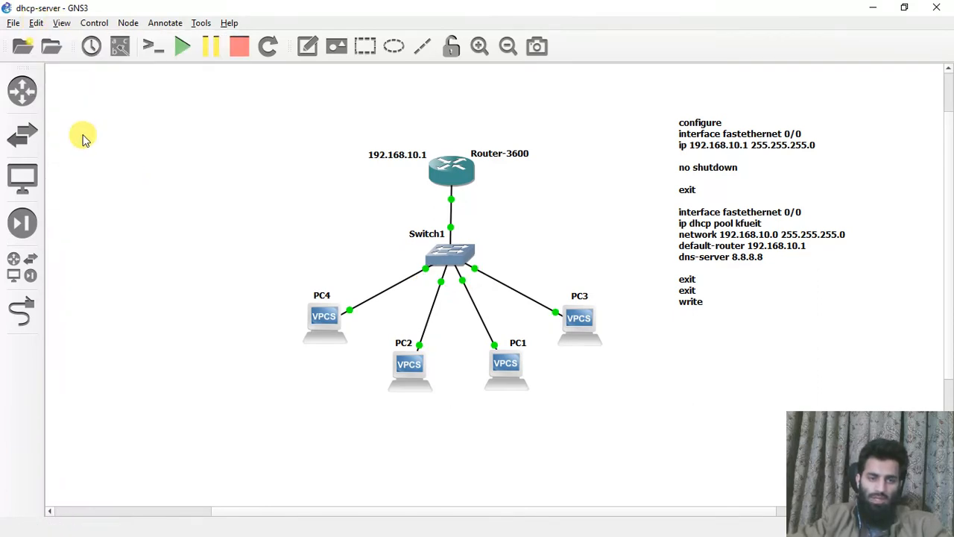
pyautogui.click(94, 23)
pyautogui.moveTo(62, 24)
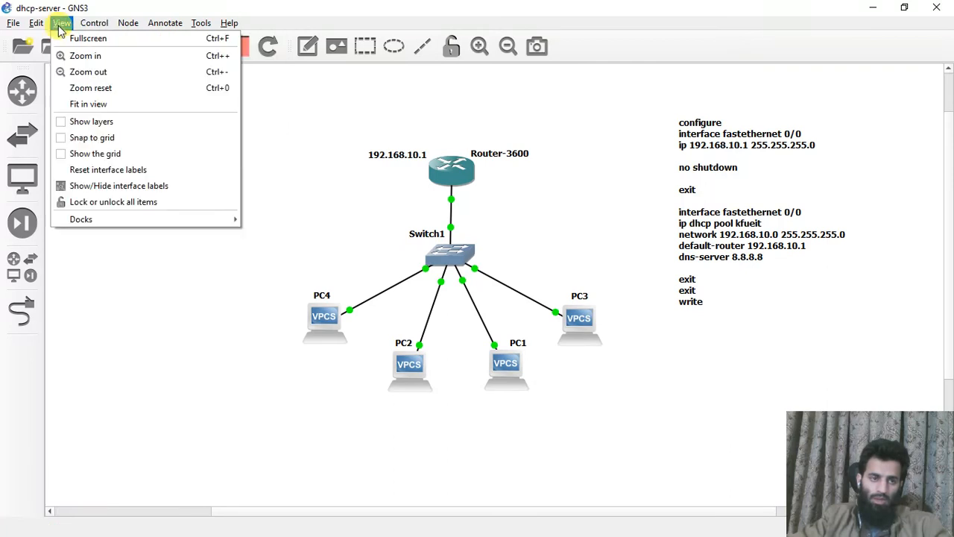
pyautogui.click(99, 187)
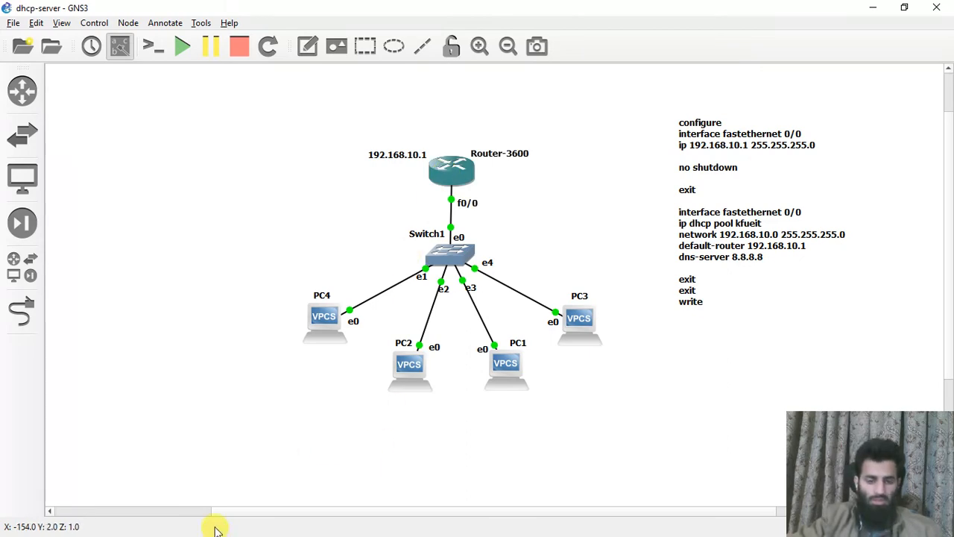
# Step: Return to the Solar-PuTTY console and complete the command as interface fastEthernet 0/0 to configure that interface
pyautogui.hotkey('alt', 'Tab')
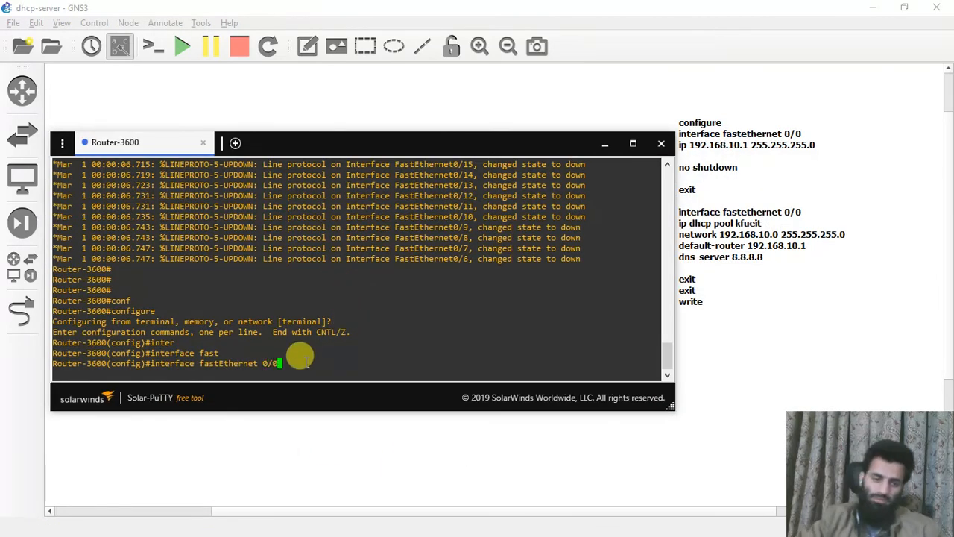
pyautogui.press('Return')
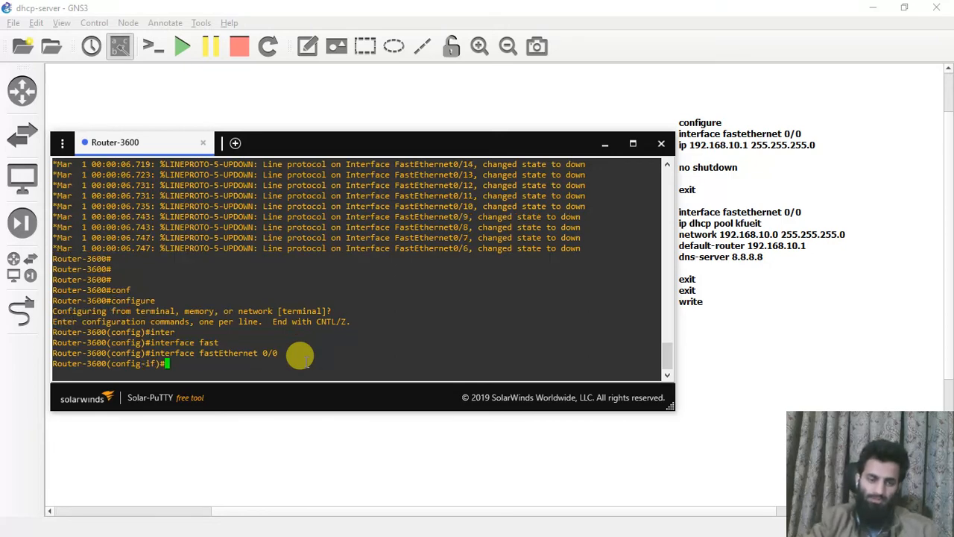
# Step: Try to assign 192.168.10.1 with mask 255.255.255.0 to the interface, first with ip alone and again with ip add
pyautogui.moveTo(461, 146); pyautogui.dragTo(420, 119)
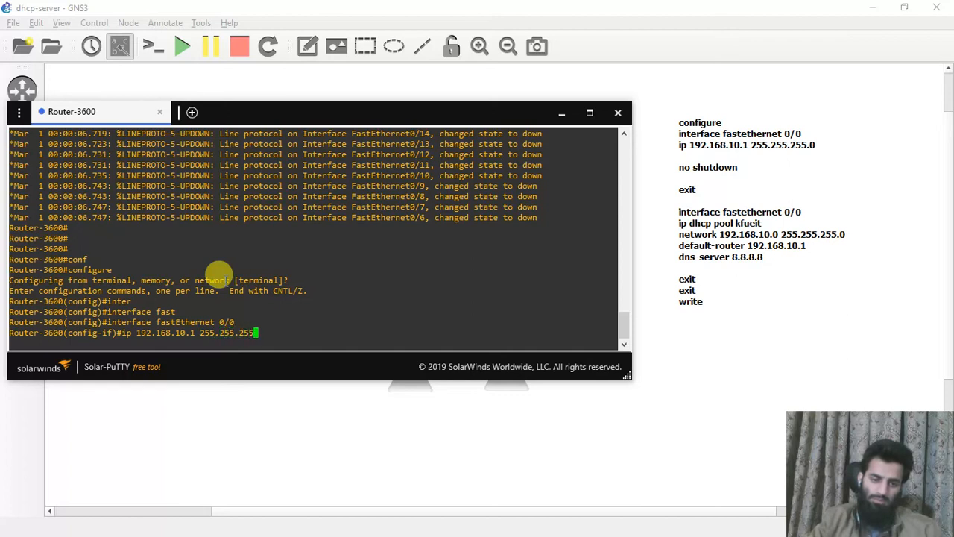
pyautogui.press('Return')
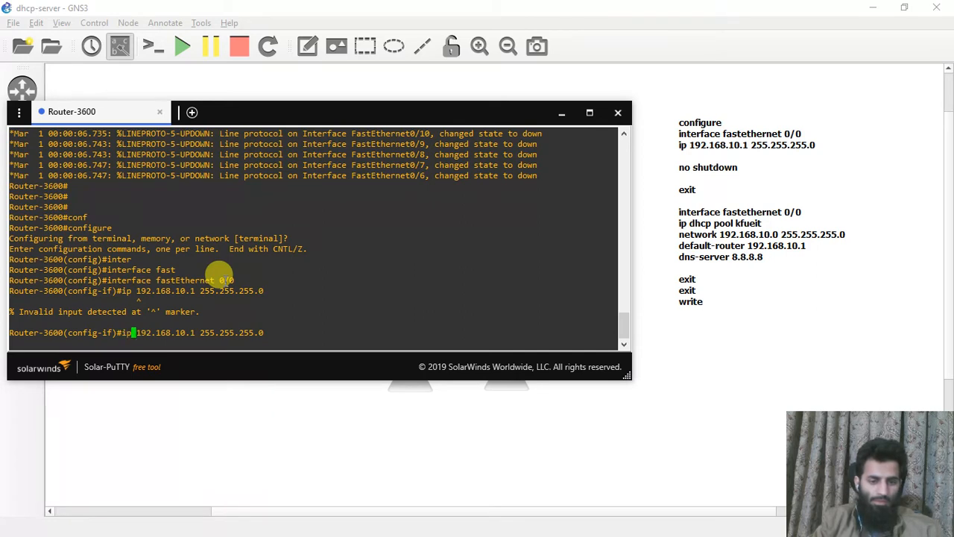
pyautogui.write('add')
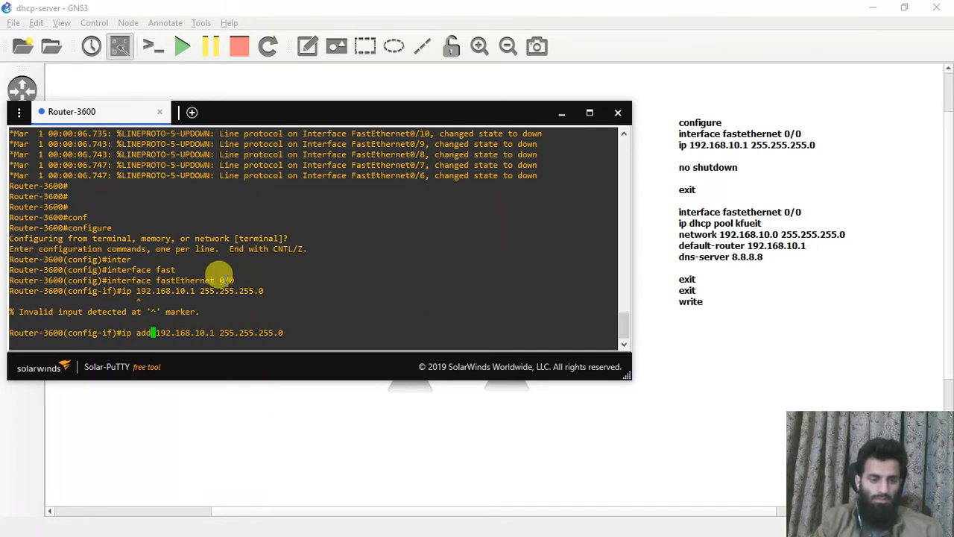
pyautogui.press('Return')
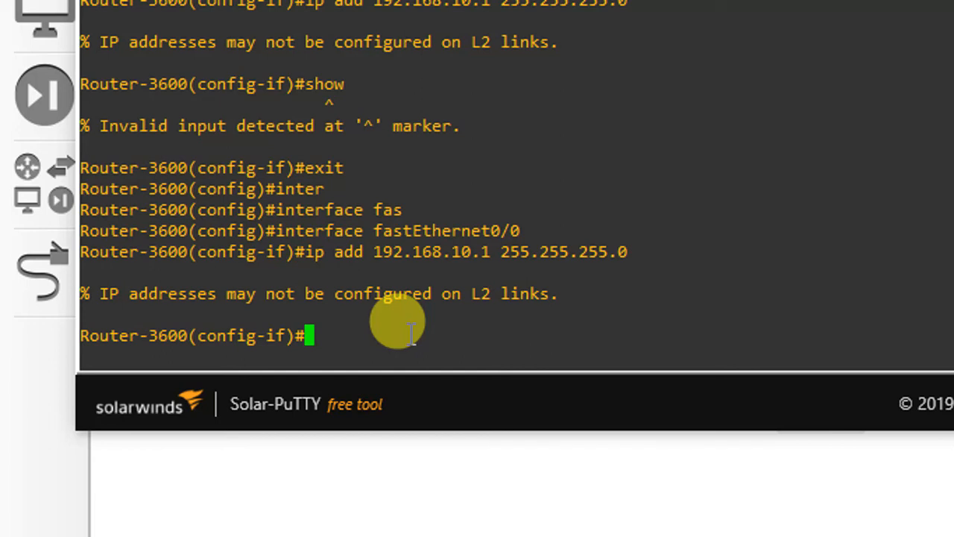
# Step: Disable Layer 2 mode on the interface with no switchport and assign it 192.168.10.1 with mask 255.255.255.0
pyautogui.write('no ')
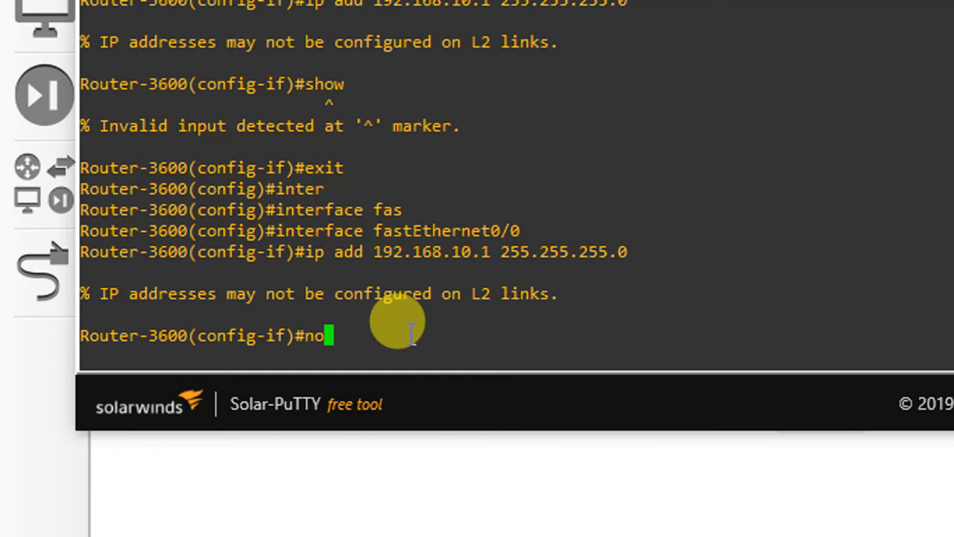
pyautogui.write('sw')
pyautogui.press('Tab')
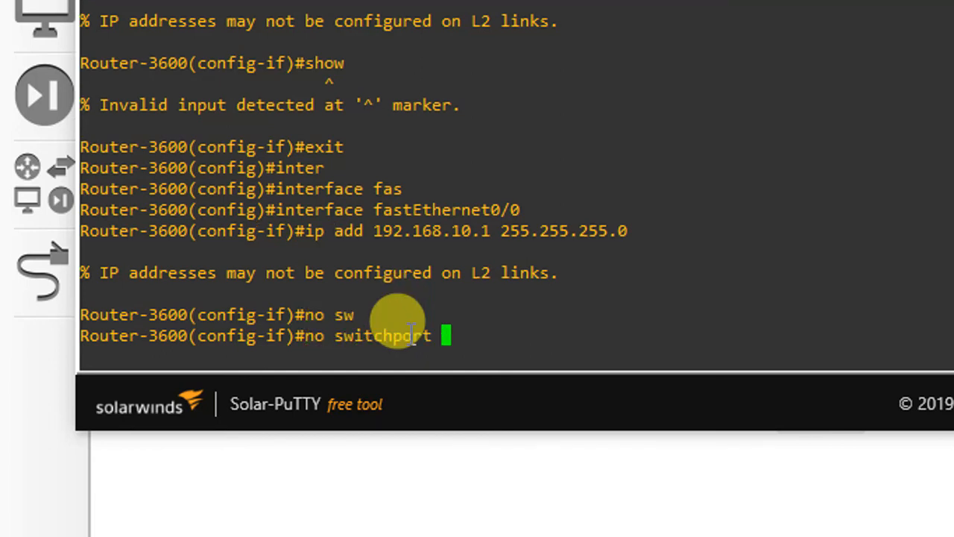
pyautogui.press('Return')
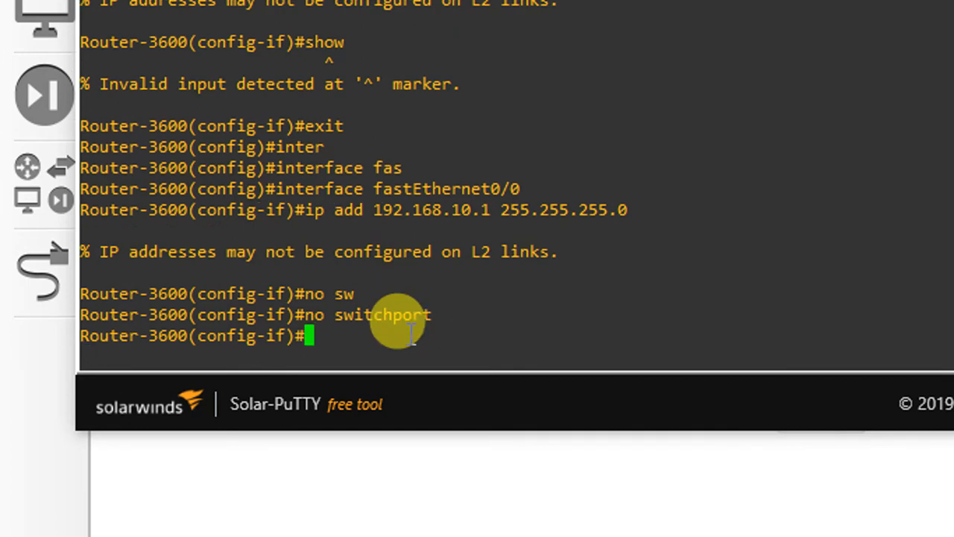
pyautogui.press('Up')
pyautogui.press('Up')
pyautogui.press('Return')
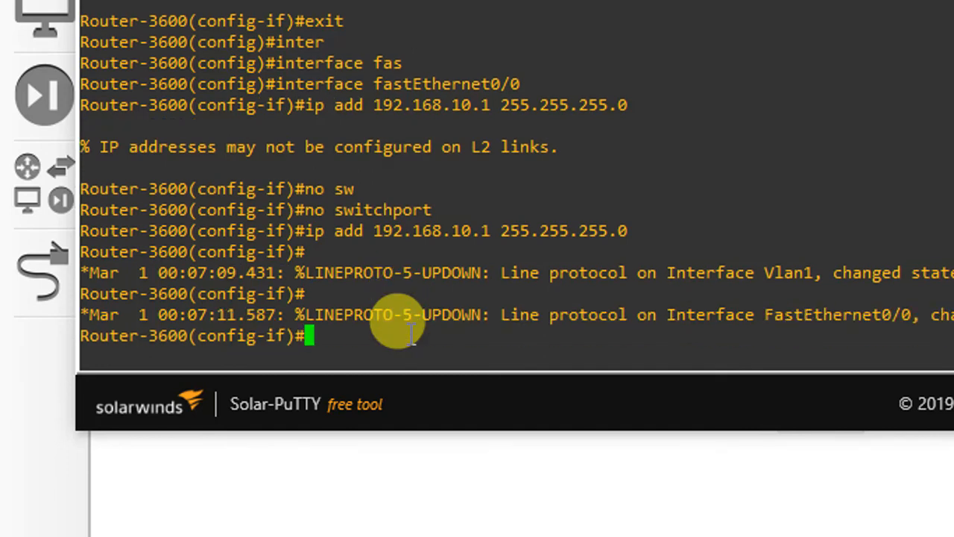
# Step: Enable the interface with no shutdown and exit to global configuration mode
pyautogui.write('no sh')
pyautogui.press('Tab')
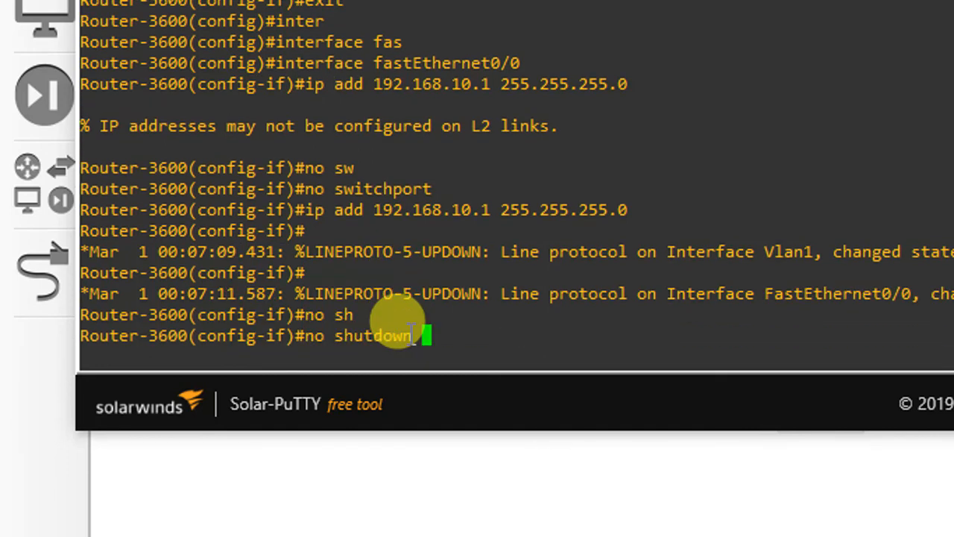
pyautogui.press('Return')
pyautogui.write('exit')
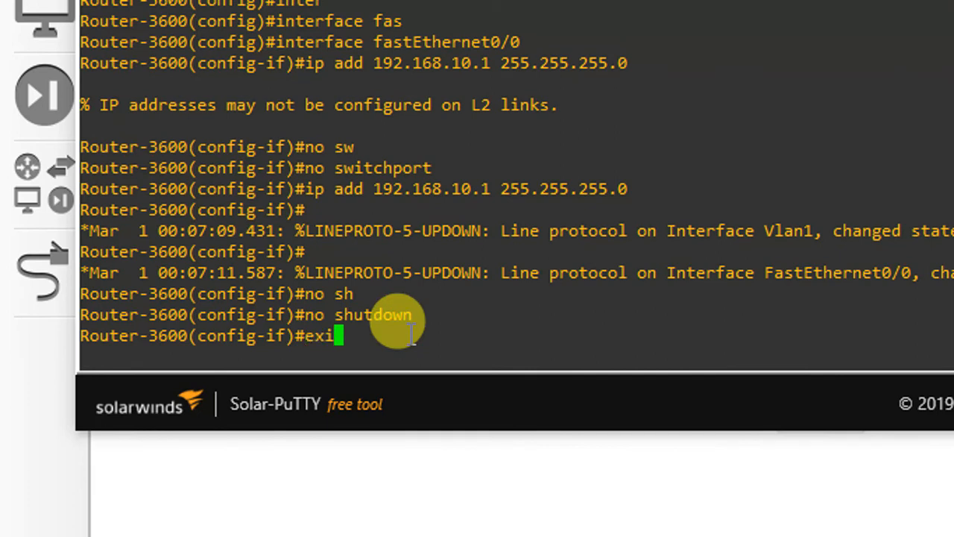
pyautogui.press('Return')
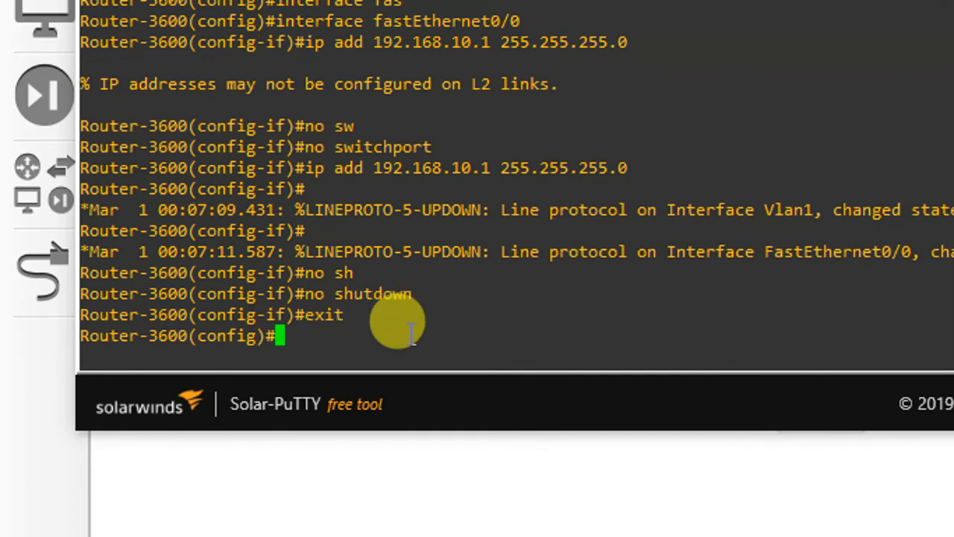
# Step: Enter configuration mode for interface fastEthernet 0/0 again
pyautogui.write('inter')
pyautogui.press('Tab')
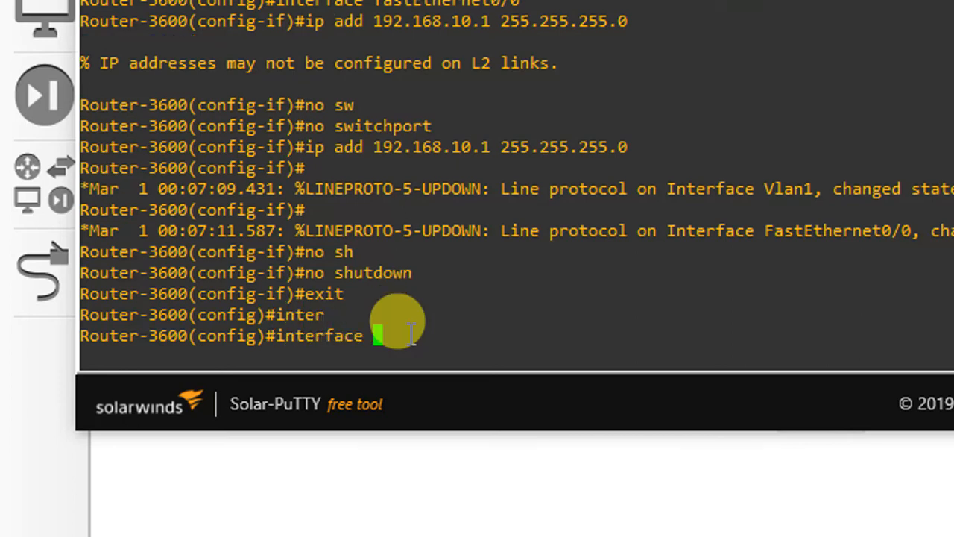
pyautogui.write('fas')
pyautogui.press('Tab')
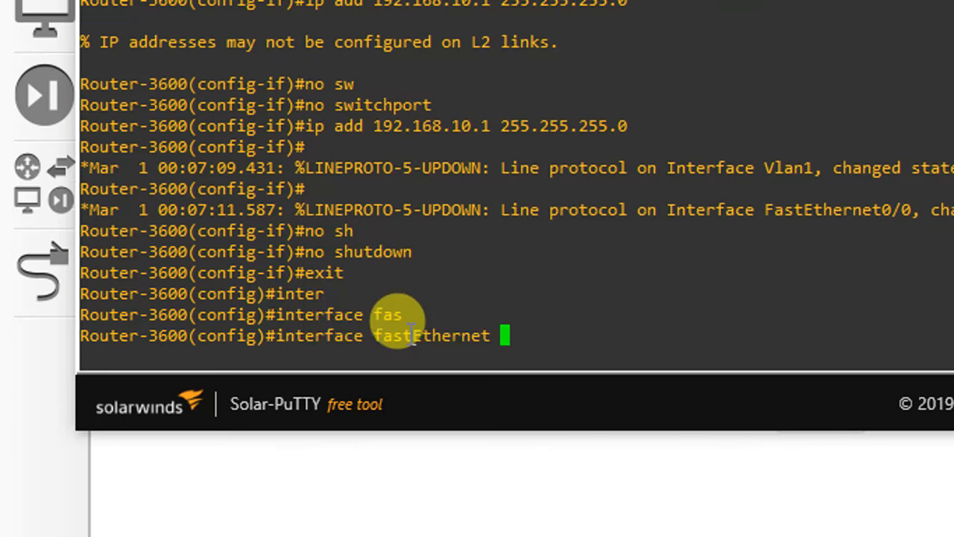
pyautogui.write('0/0')
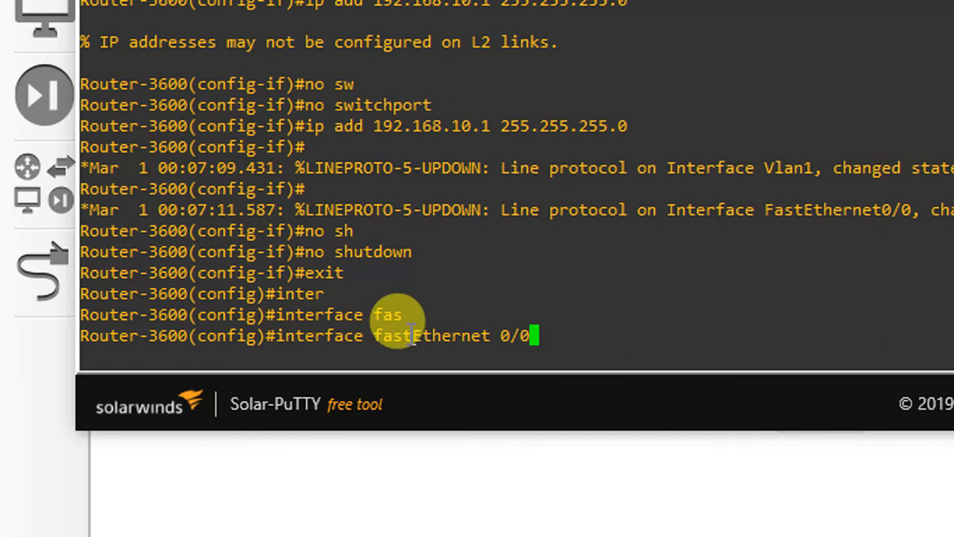
pyautogui.press('Return')
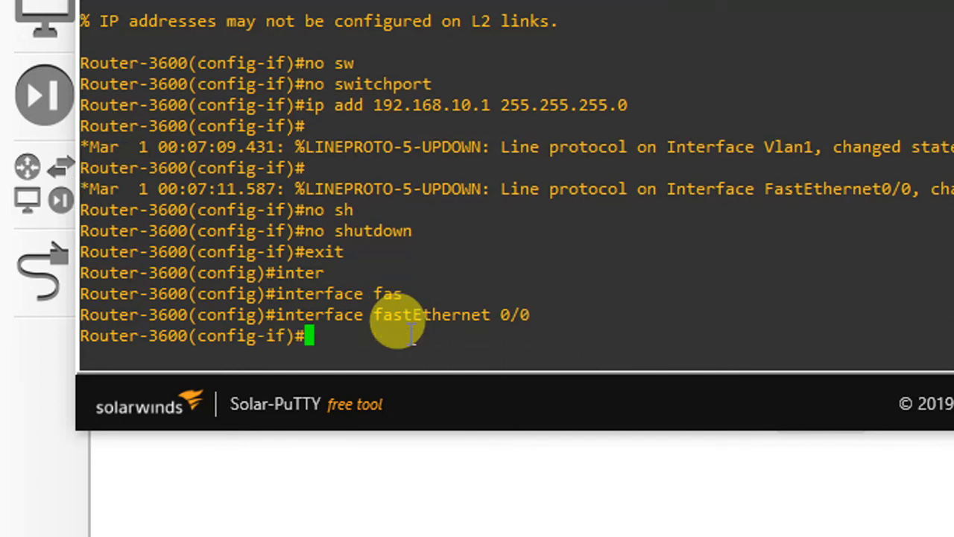
# Step: Create a DHCP pool named nano with the ip dhcp pool command
pyautogui.write('ip dh')
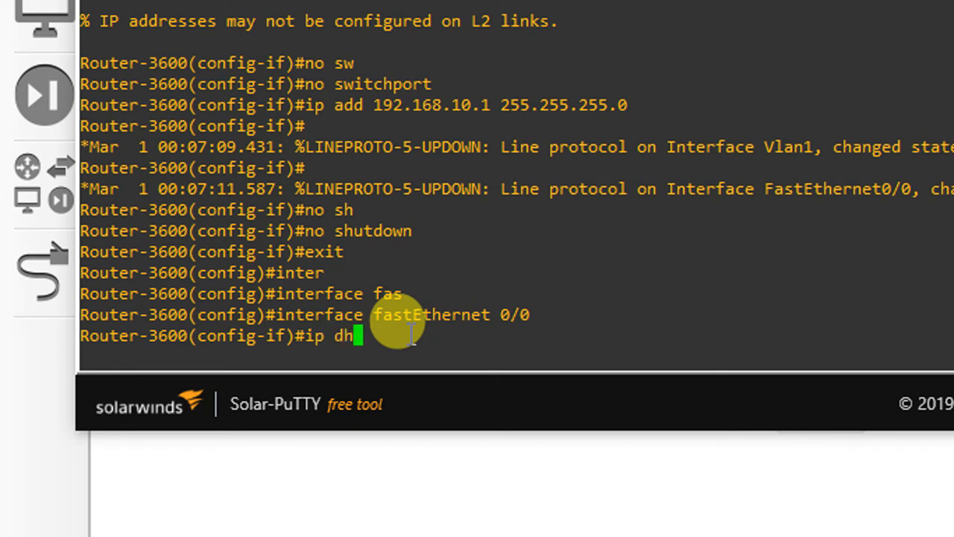
pyautogui.write('cppoo')
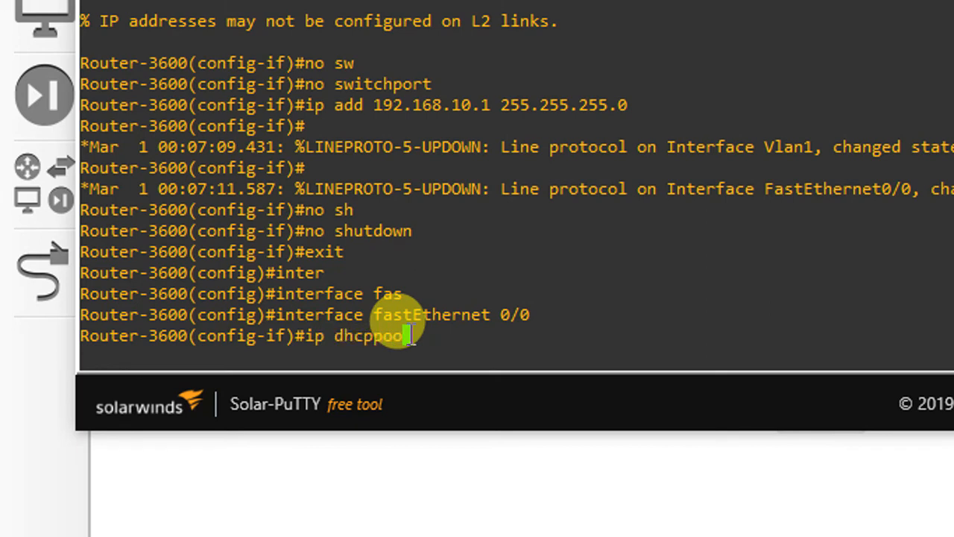
pyautogui.press('BackSpace')
pyautogui.press('BackSpace')
pyautogui.write('pool;')
pyautogui.press('BackSpace')
pyautogui.write('nano')
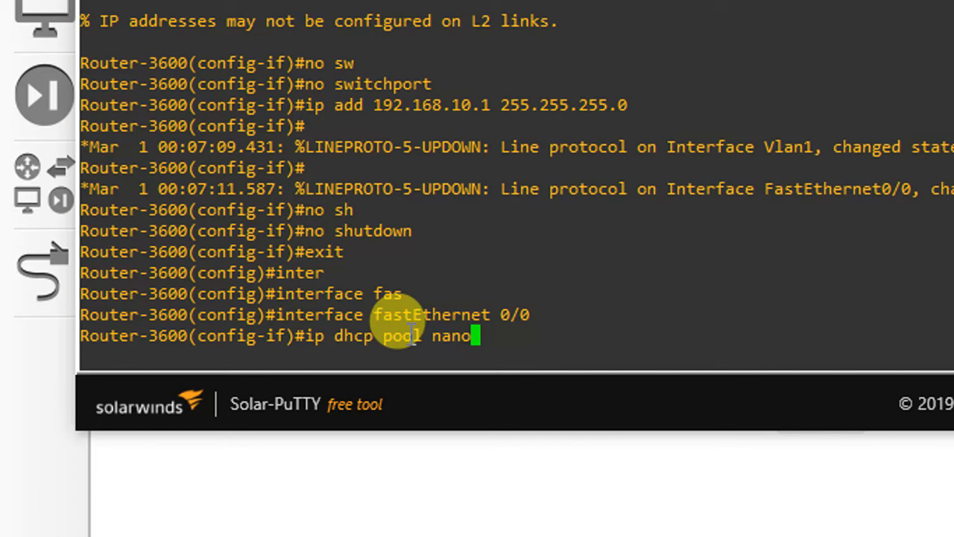
pyautogui.press('Return')
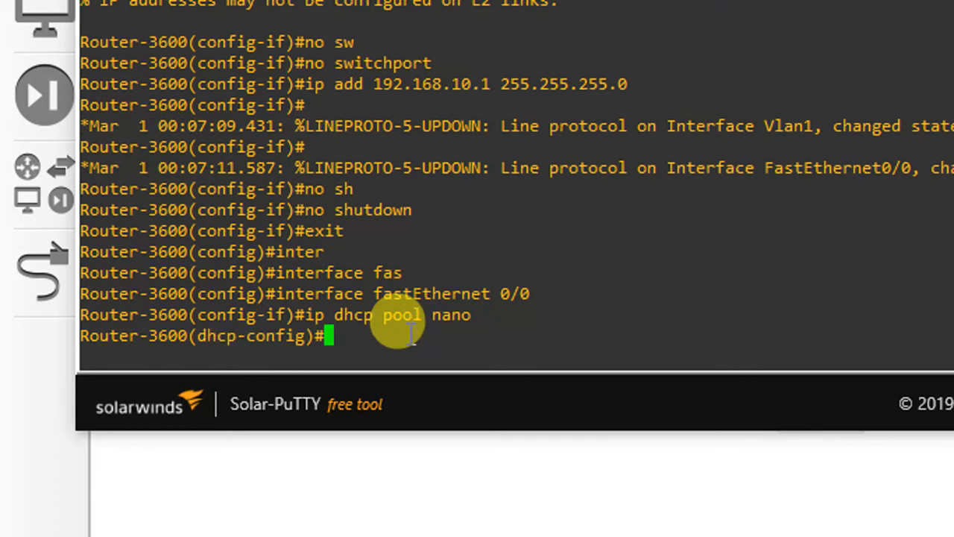
# Step: Set the DHCP pool's network to 192.168.10.0 with mask 255.255.255.0
pyautogui.write('net')
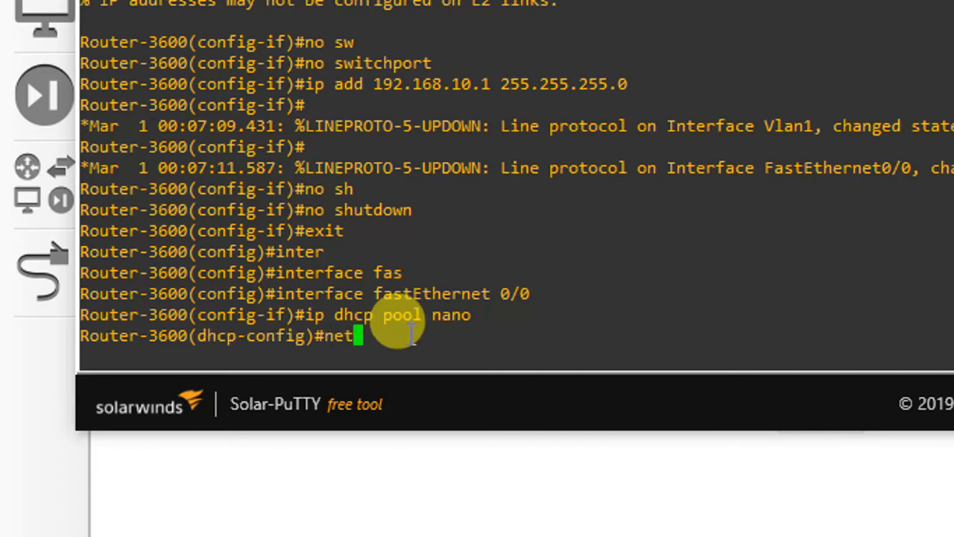
pyautogui.write('work ')
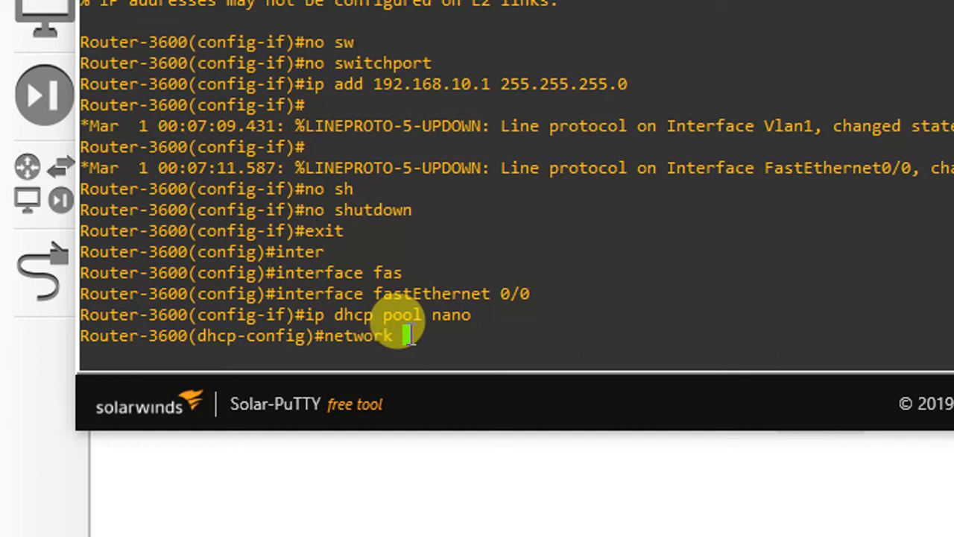
pyautogui.write('192')
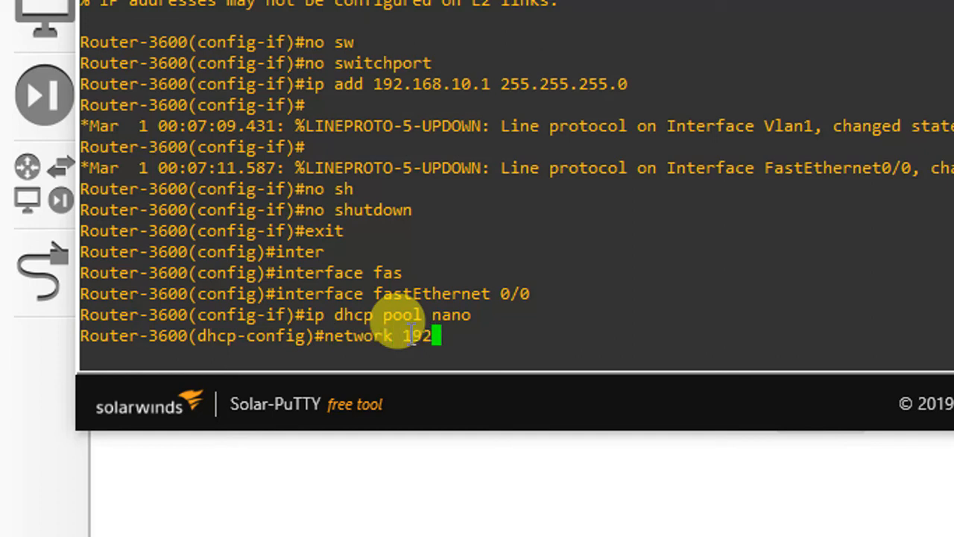
pyautogui.write('.168.')
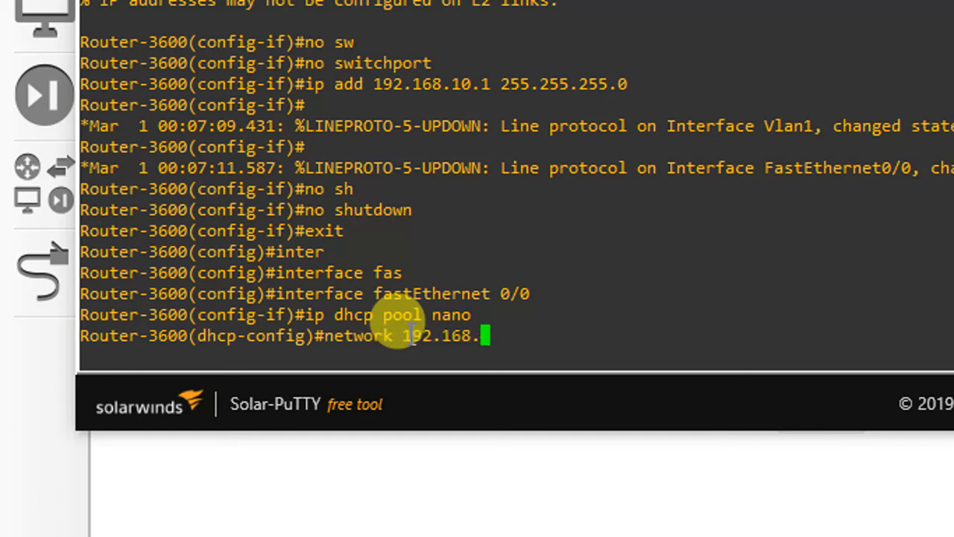
pyautogui.write('10.')
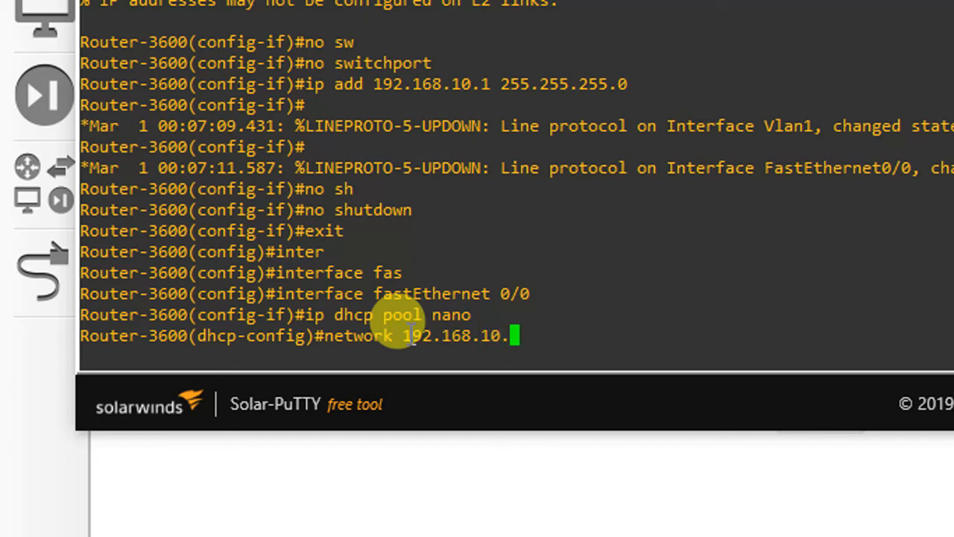
pyautogui.write('0 255')
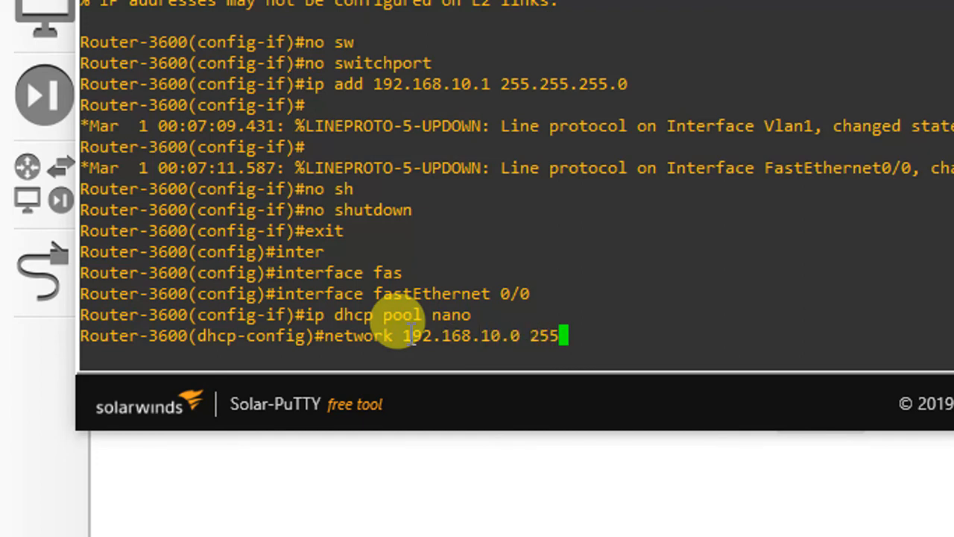
pyautogui.write('.255.255.0')
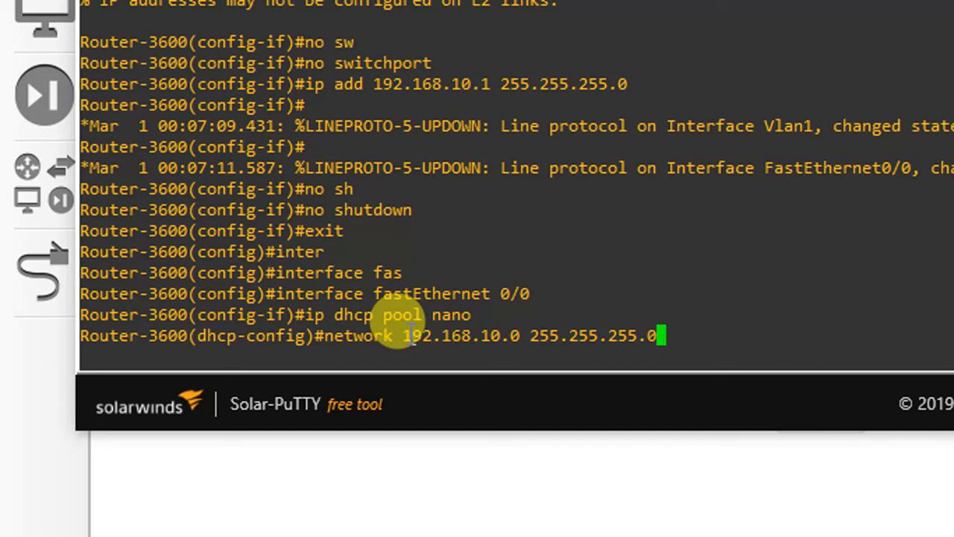
pyautogui.press('Return')
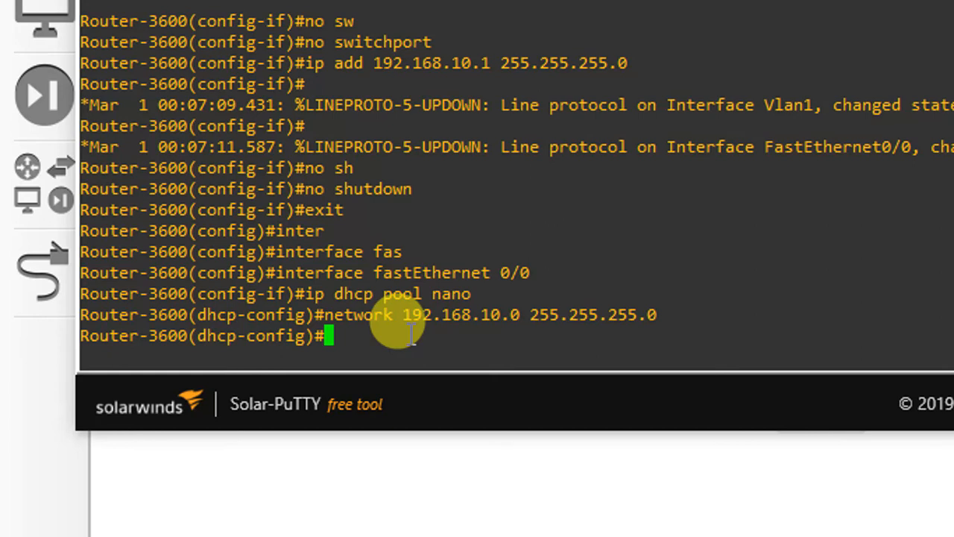
# Step: Set the DHCP pool's default-router to 192.168.10.1
pyautogui.write('def')
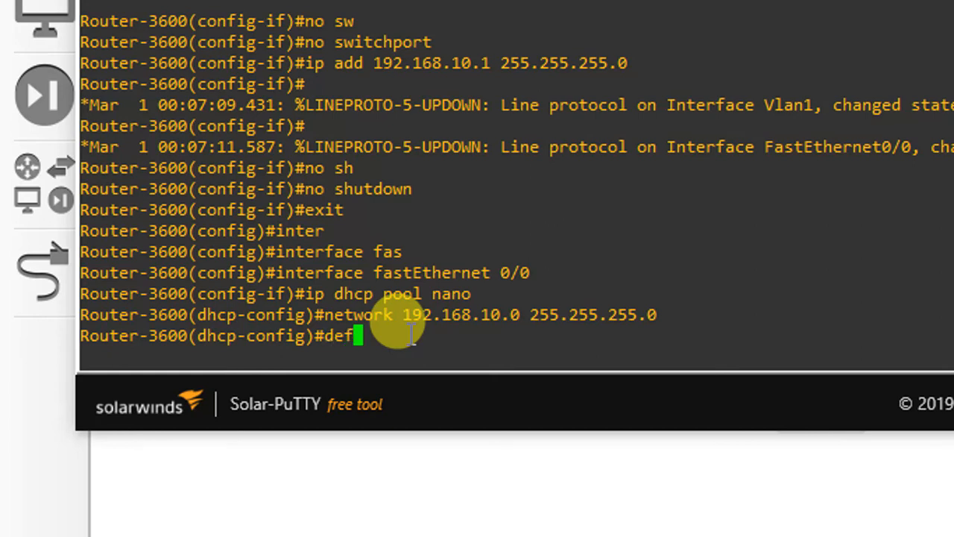
pyautogui.write('a')
pyautogui.press('Tab')
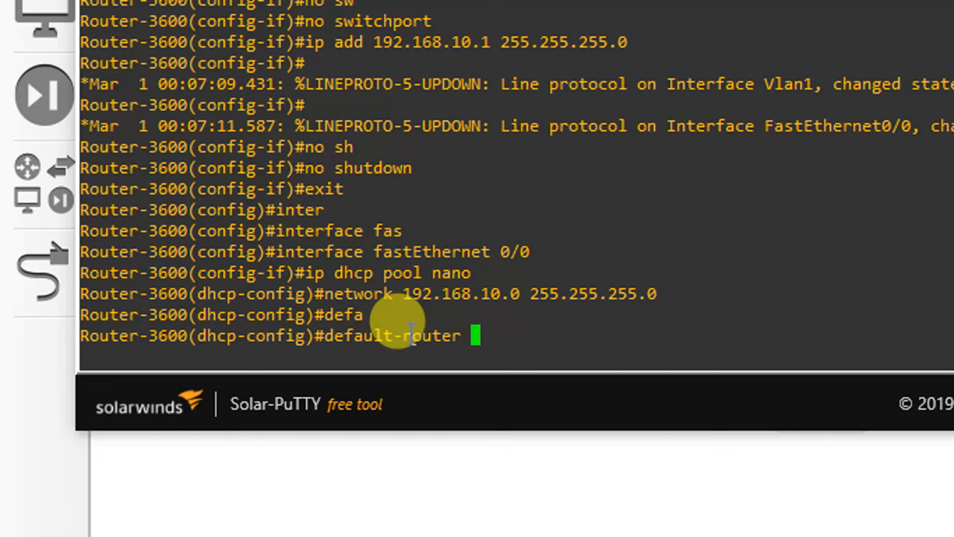
pyautogui.write('192.')
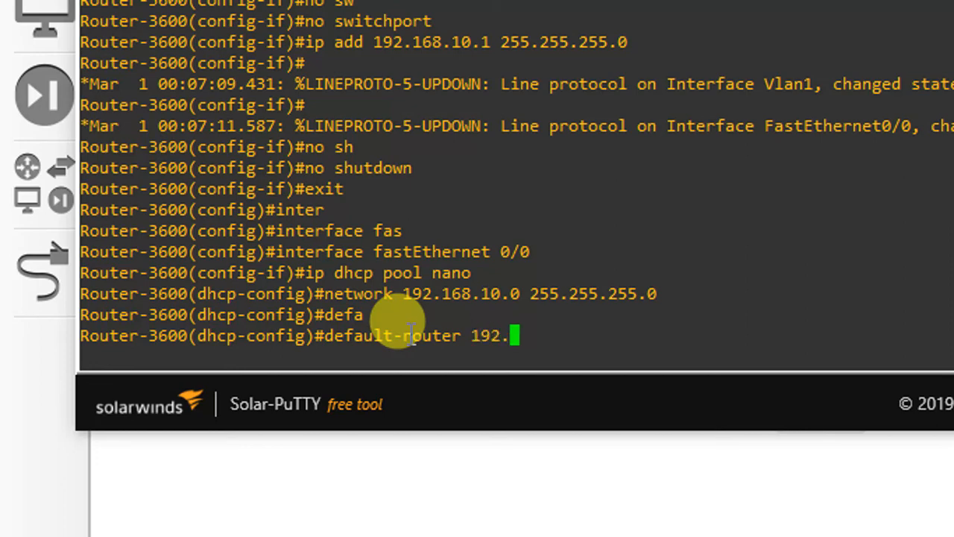
pyautogui.write('168.')
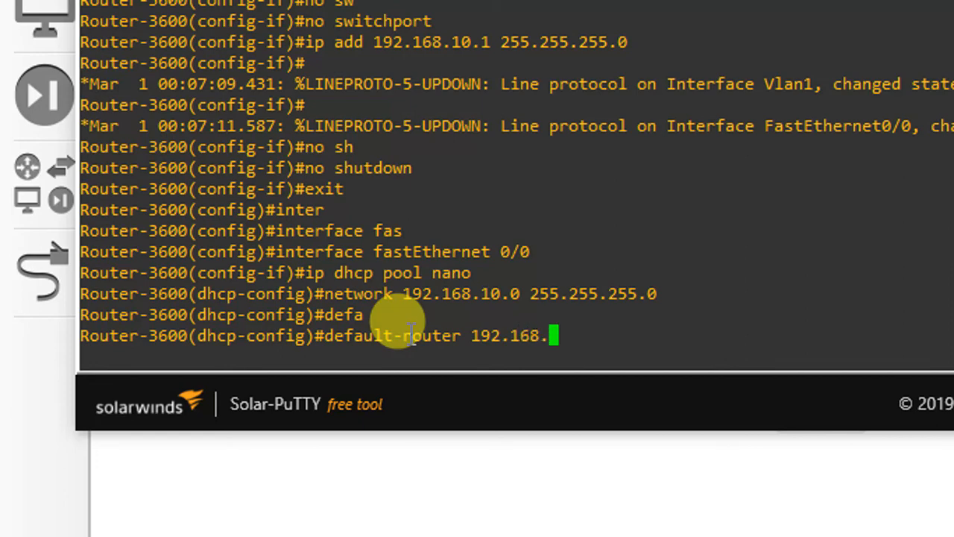
pyautogui.write('10.1')
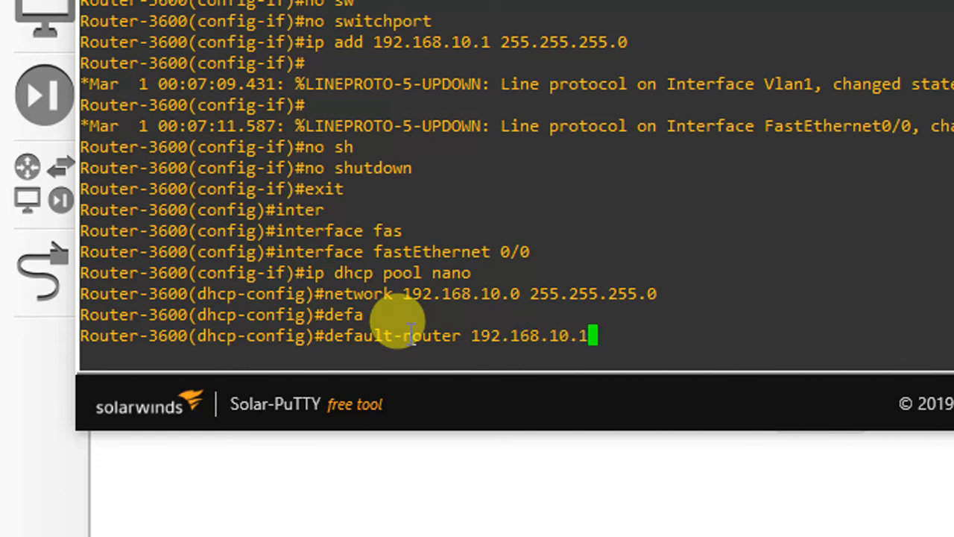
pyautogui.press('Return')
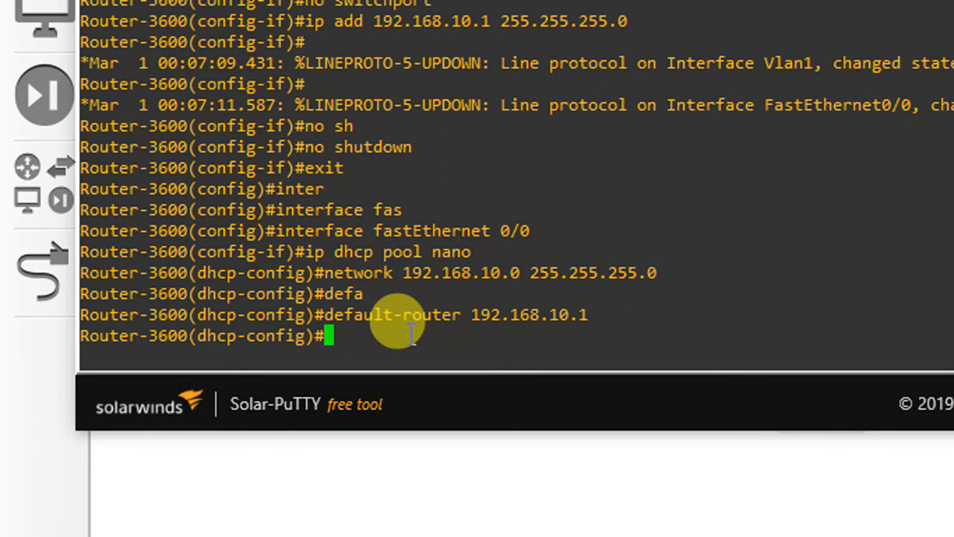
# Step: Set the DHCP pool's dns-server to 8.8.8.8
pyautogui.write('dns-')
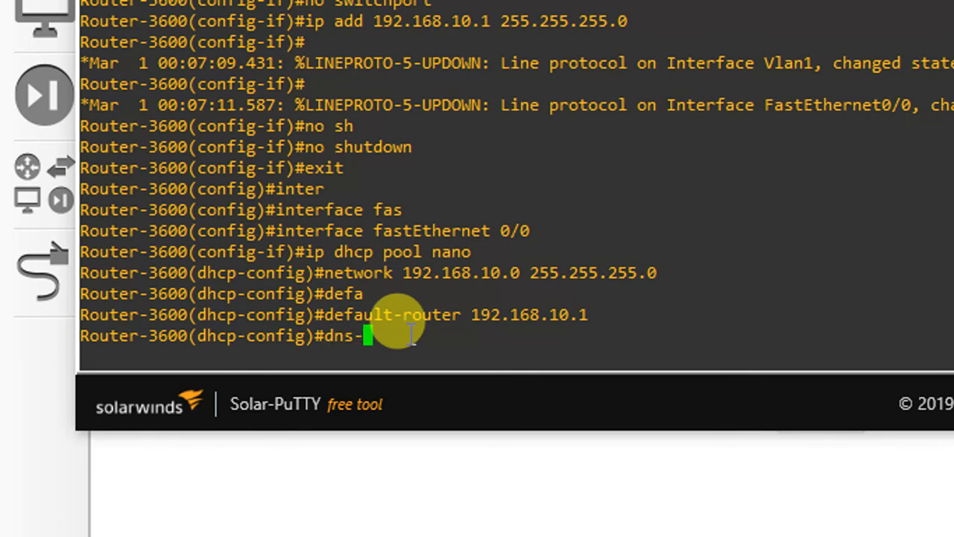
pyautogui.press('Tab')
pyautogui.write('8.8')
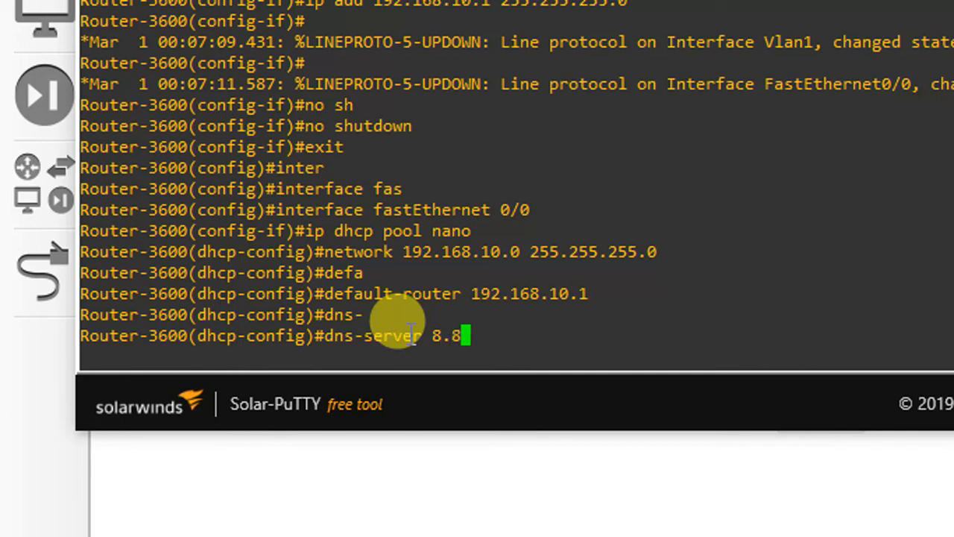
pyautogui.write('.8.8')
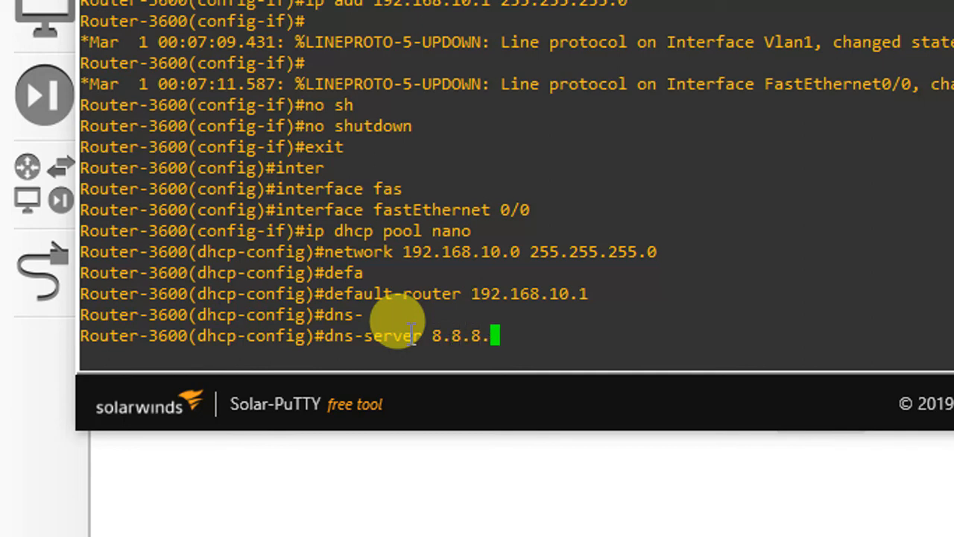
pyautogui.press('Return')
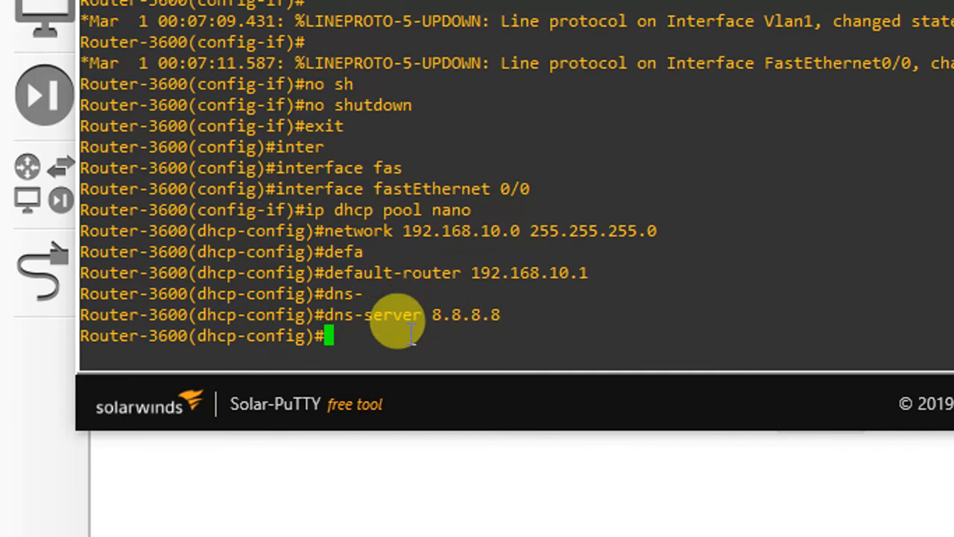
# Step: Exit the DHCP pool and global configuration modes, save the router configuration with write, and minimize the console window
pyautogui.write('exit')
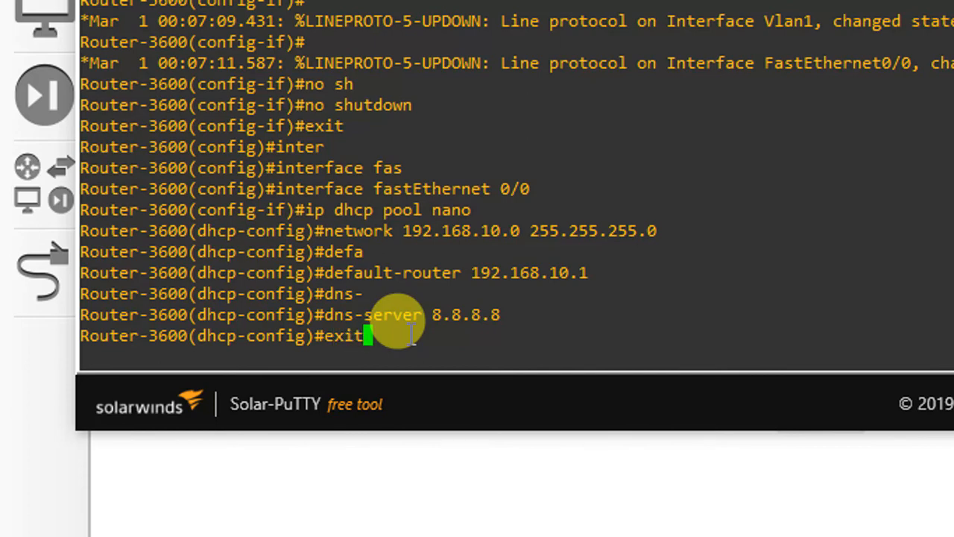
pyautogui.press('Return')
pyautogui.write('exit')
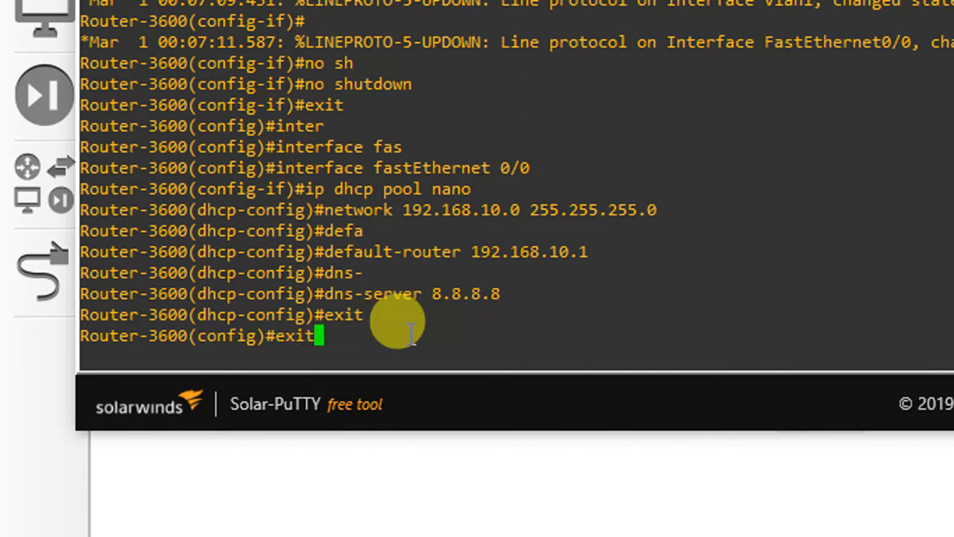
pyautogui.press('Return')
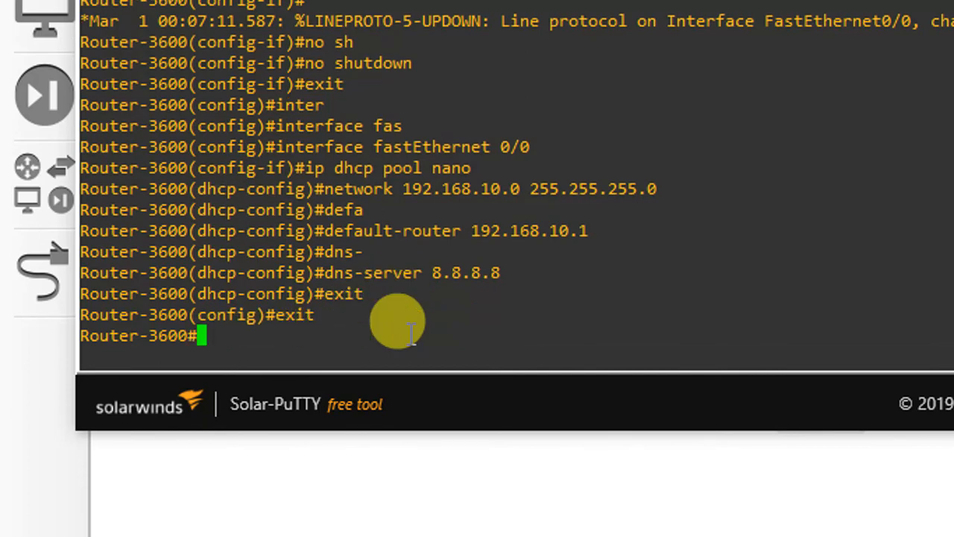
pyautogui.write('write')
pyautogui.press('Return')
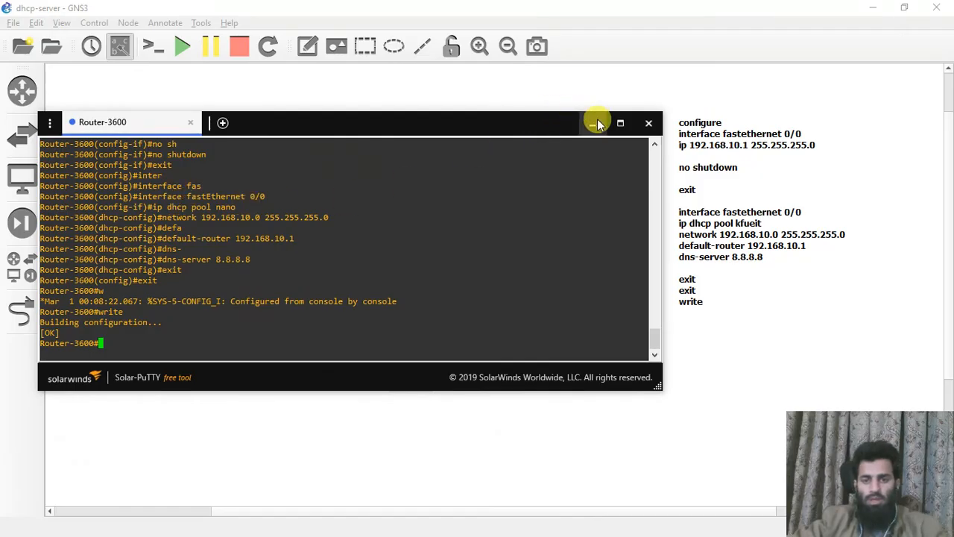
pyautogui.click(594, 124)
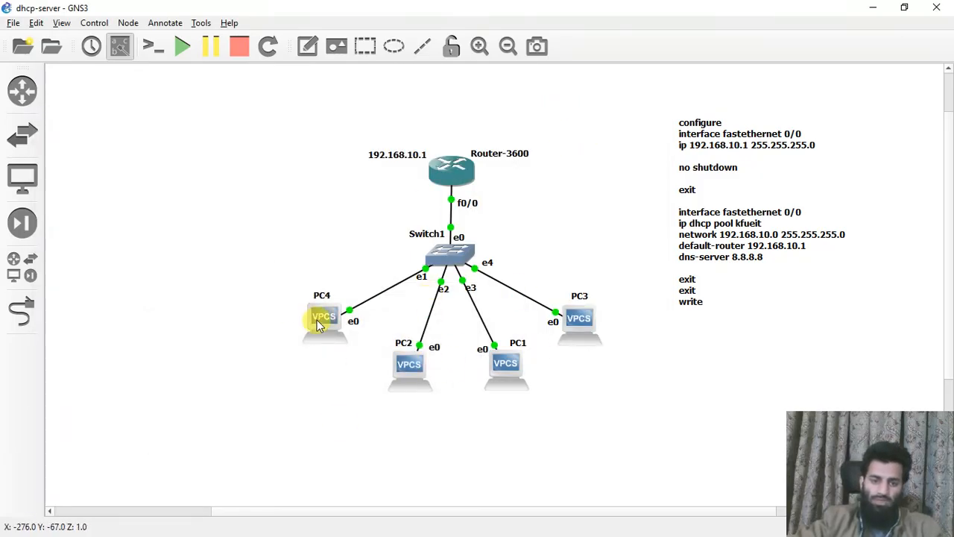
# Step: Open PC1's console and check its current IP settings with show ip
pyautogui.rightClick(512, 375)
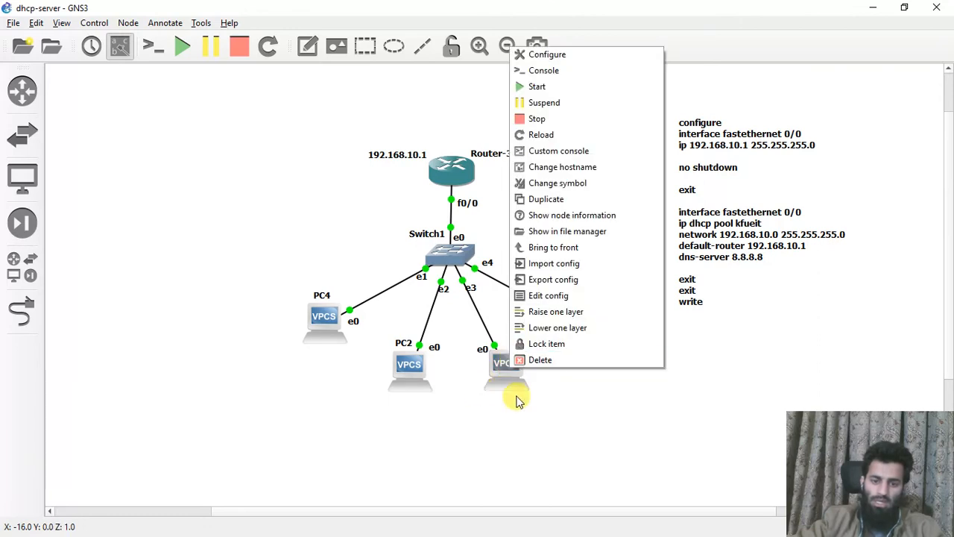
pyautogui.click(552, 68)
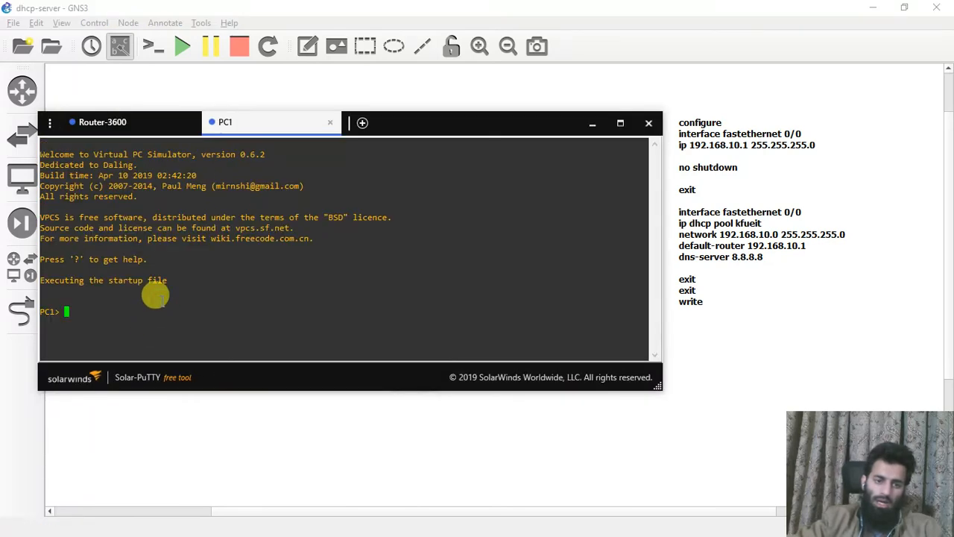
pyautogui.write('show ip')
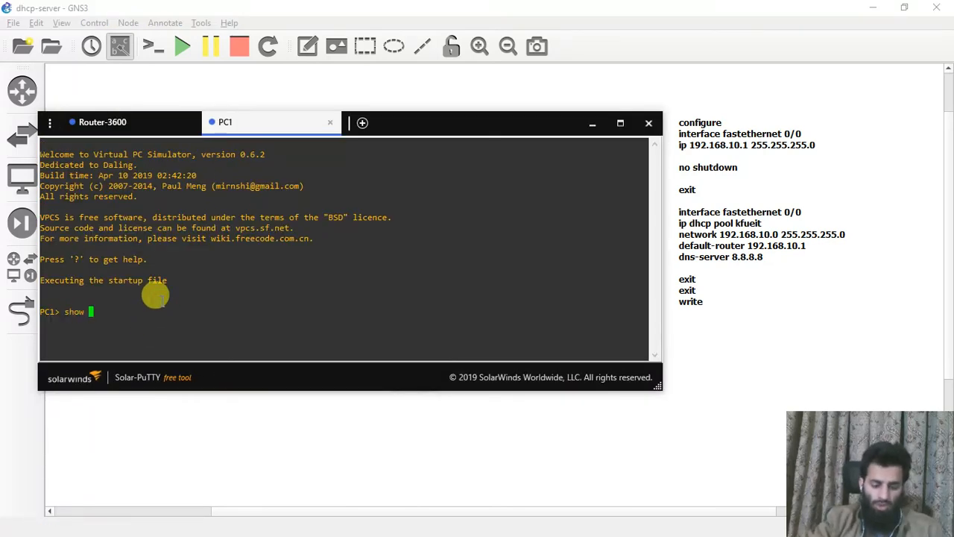
pyautogui.press('Return')
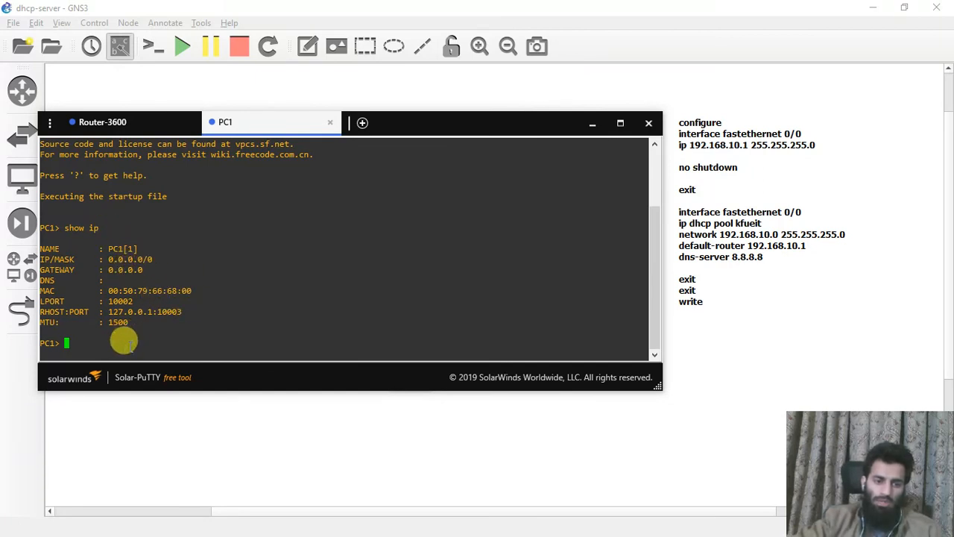
# Step: Request an address for PC1 with ip dhcp and return to the topology
pyautogui.write('ipdhc')
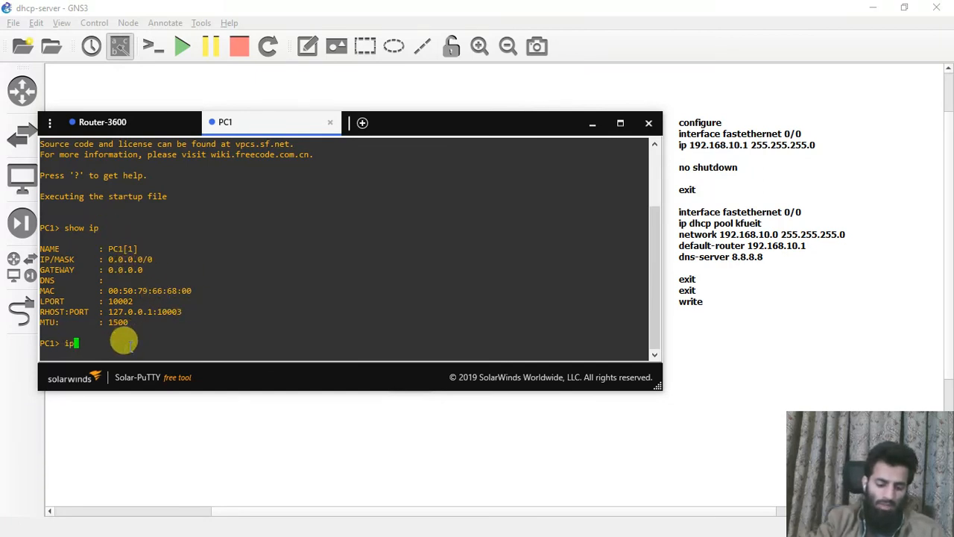
pyautogui.press('BackSpace')
pyautogui.press('BackSpace')
pyautogui.press('BackSpace')
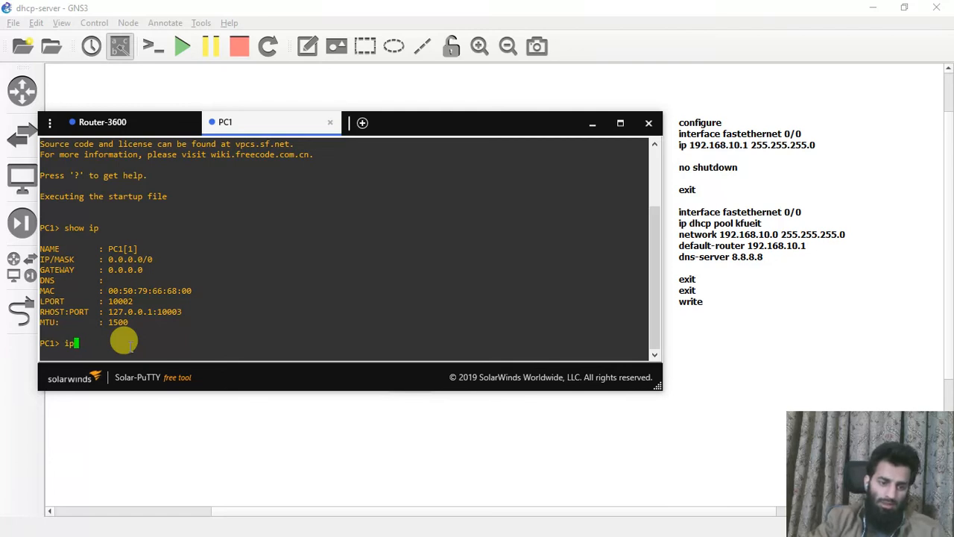
pyautogui.write('dhcp')
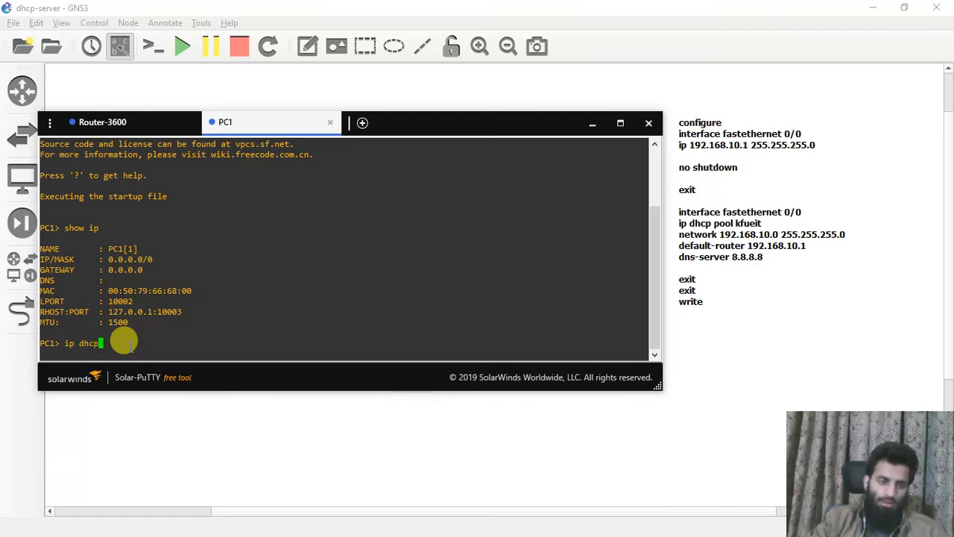
pyautogui.press('Return')
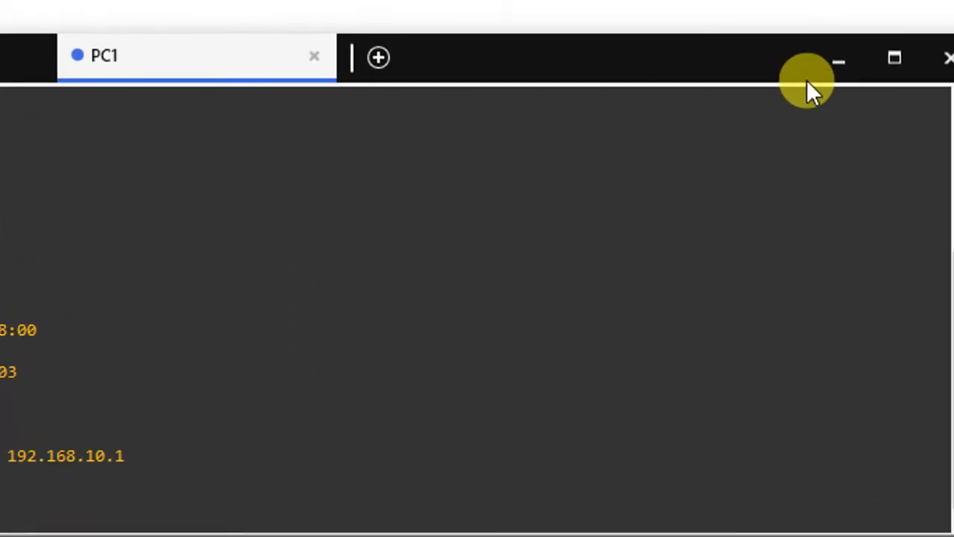
pyautogui.click(812, 79)
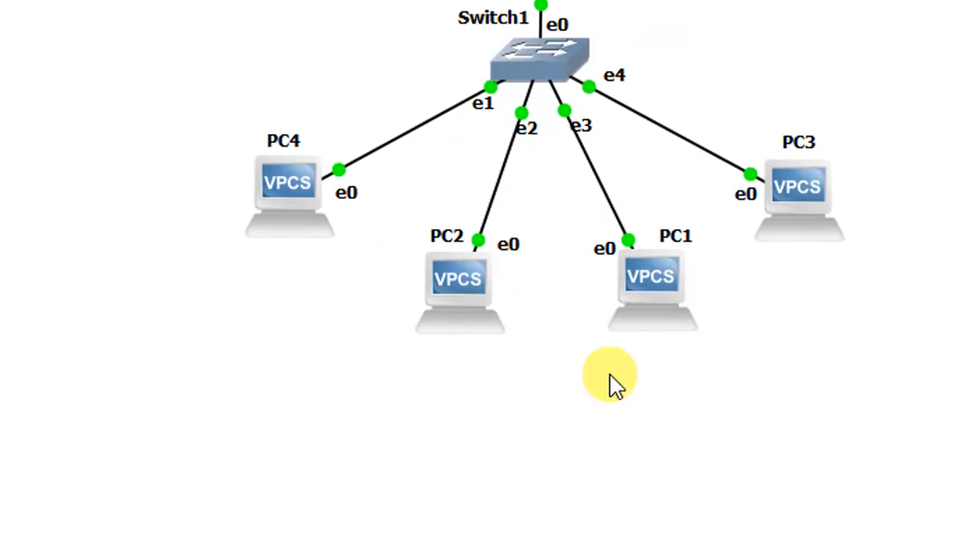
# Step: Open PC2's console and request an address with ip dhcp
pyautogui.rightClick(474, 299)
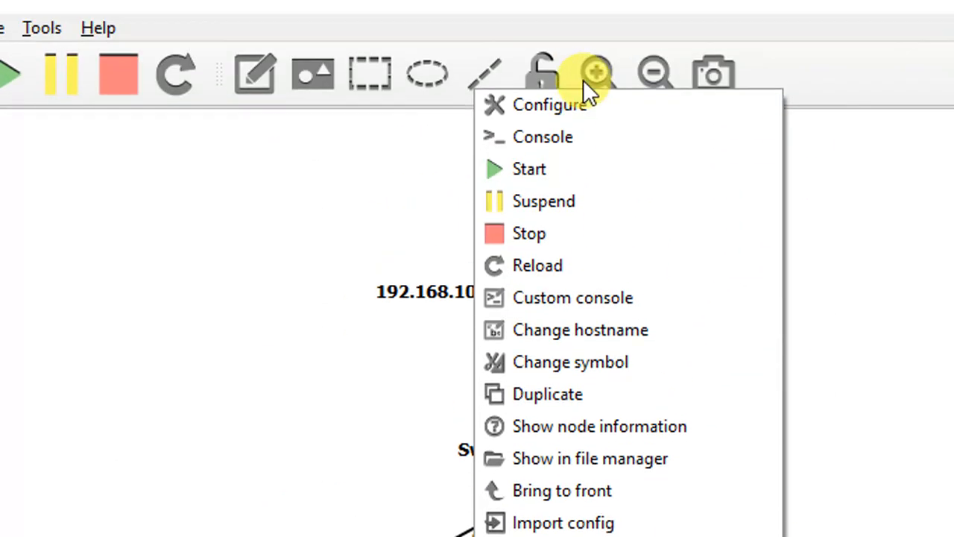
pyautogui.click(577, 139)
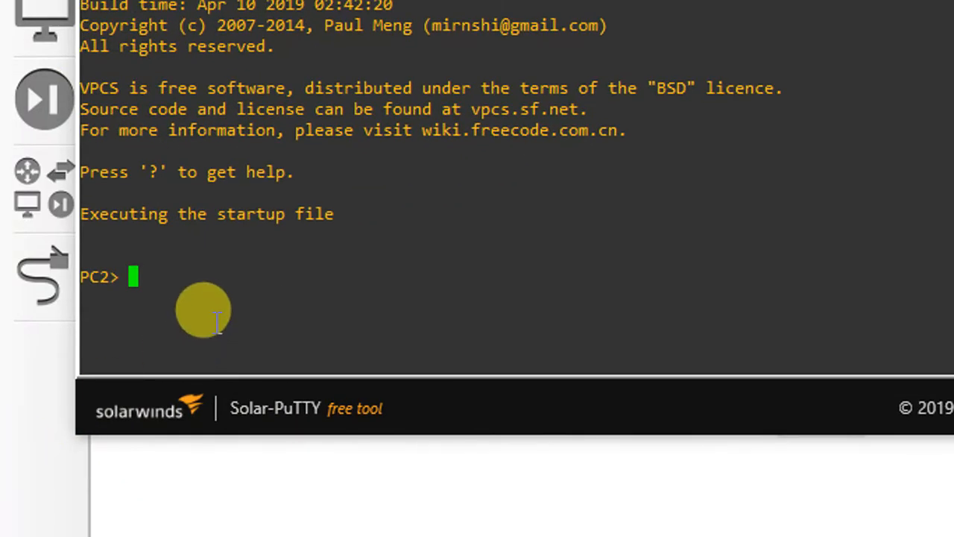
pyautogui.click(214, 321)
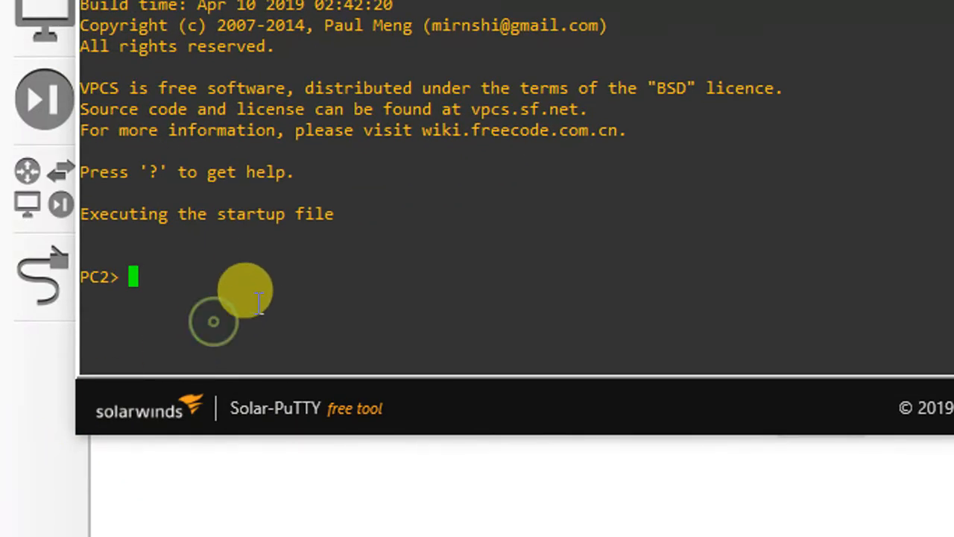
pyautogui.write('ip dhc')
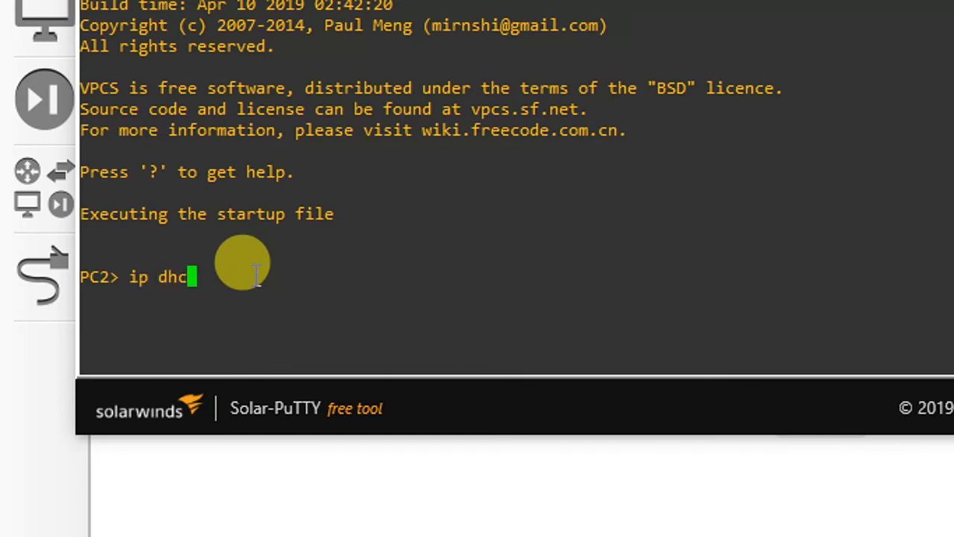
pyautogui.write('p')
pyautogui.press('Return')
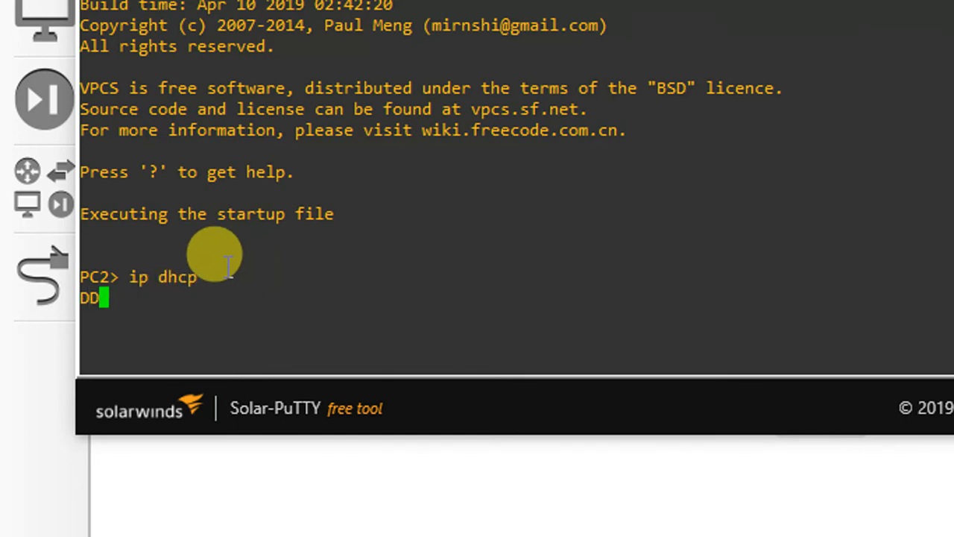
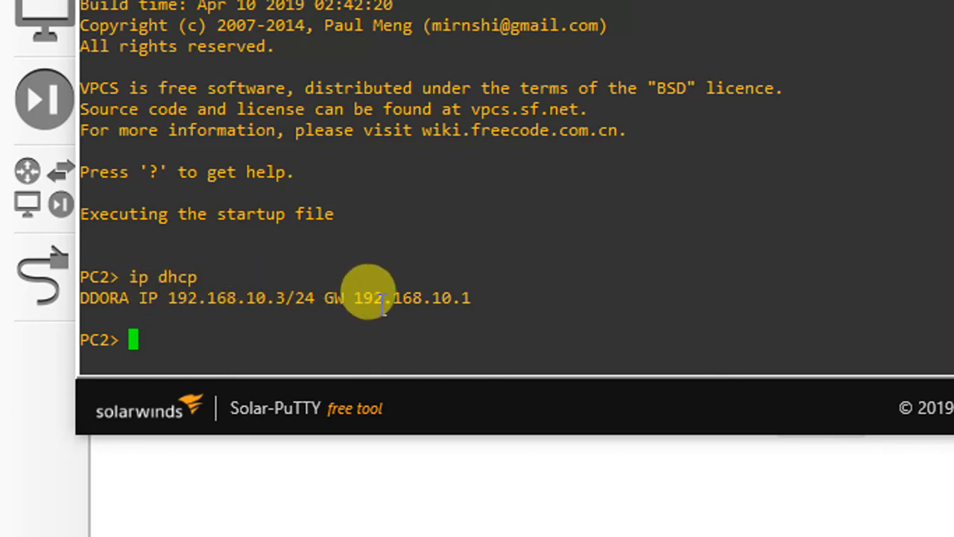
# Step: Check PC2's address, DNS and DHCP server with show ip, then close the console window
pyautogui.write('sho')
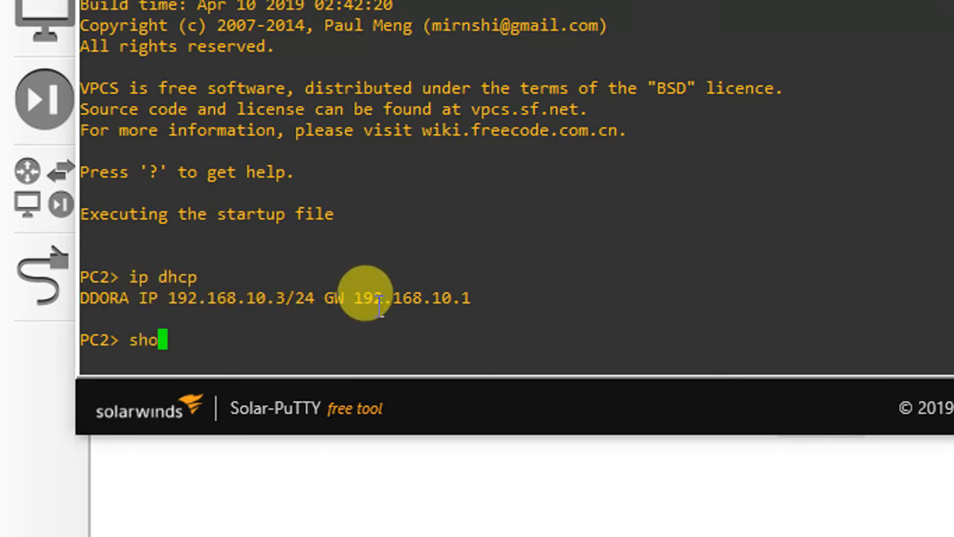
pyautogui.write('w ip')
pyautogui.press('Return')
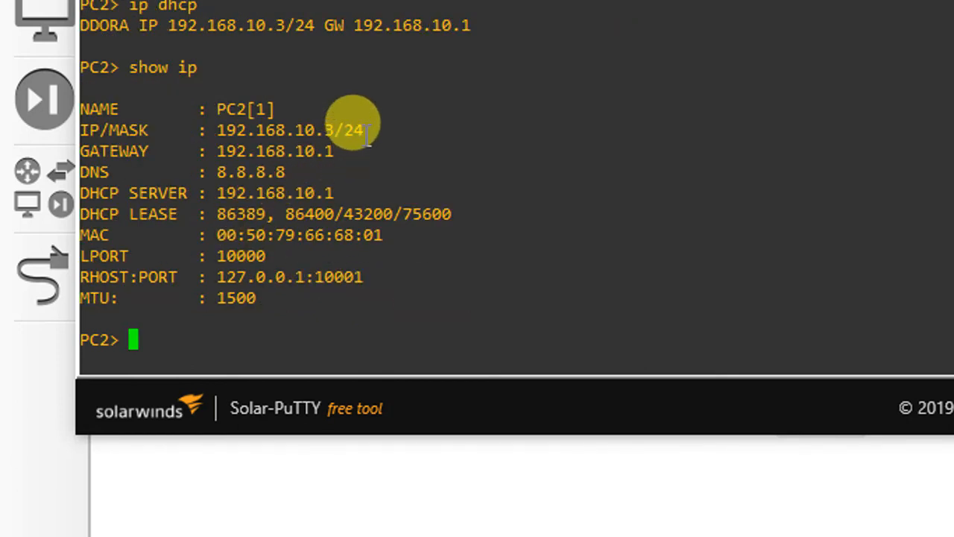
pyautogui.moveTo(362, 132); pyautogui.dragTo(217, 130)
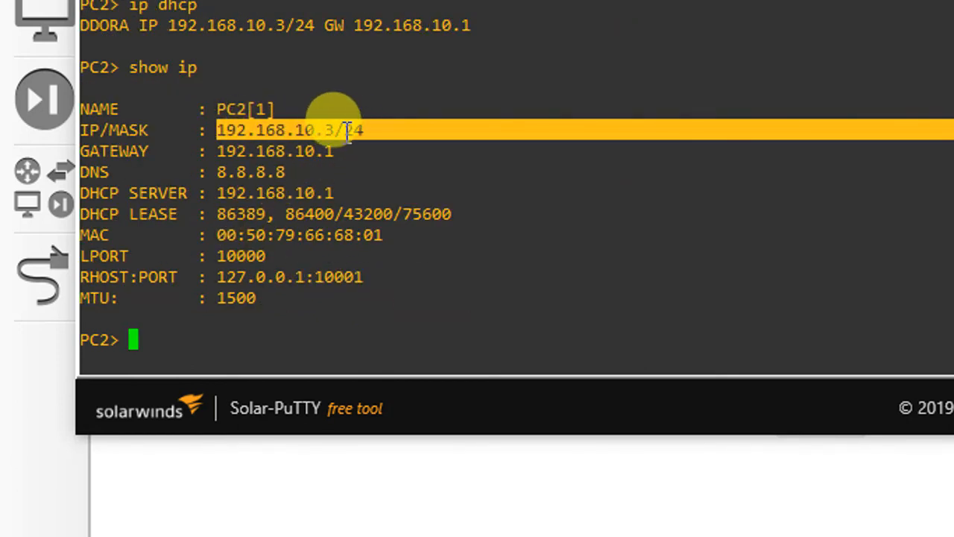
pyautogui.moveTo(339, 150); pyautogui.dragTo(220, 173)
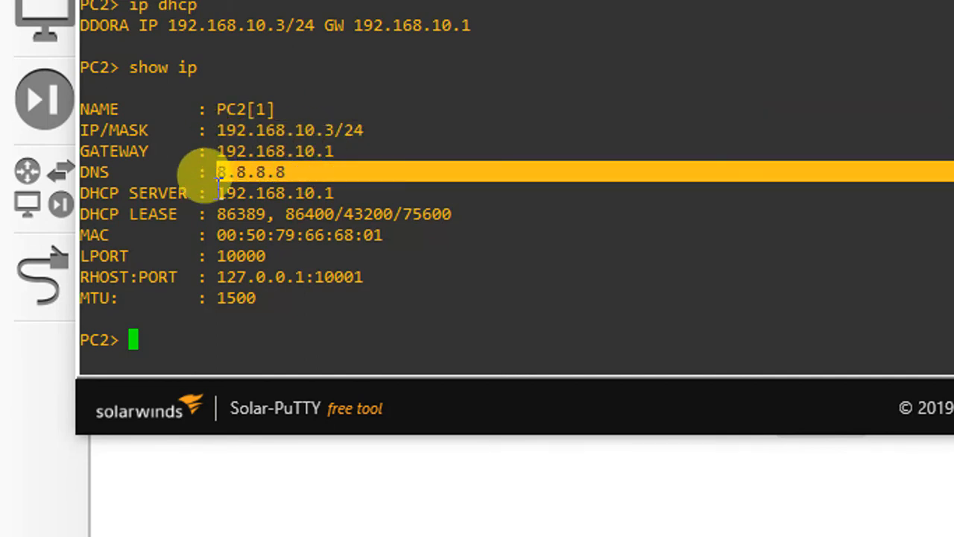
pyautogui.moveTo(339, 193); pyautogui.dragTo(295, 193)
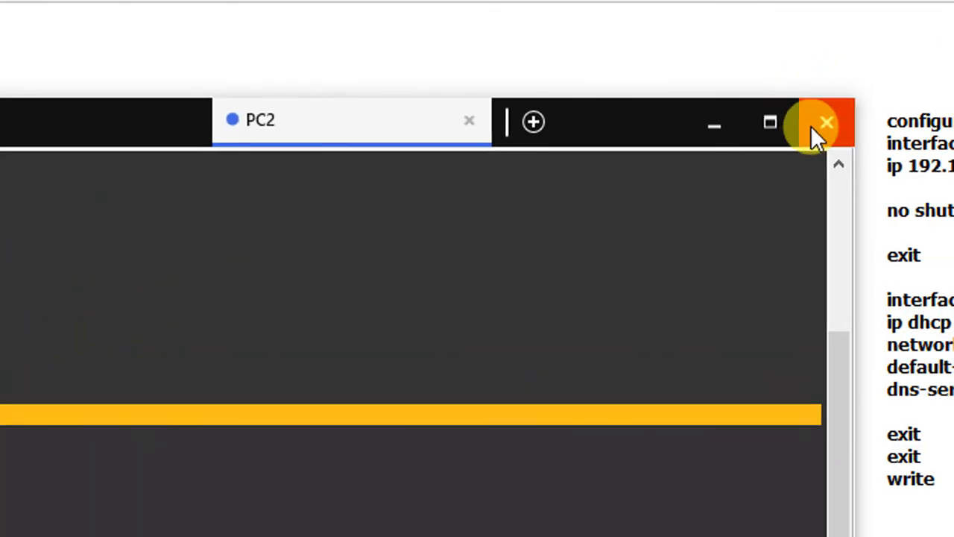
pyautogui.click(812, 126)
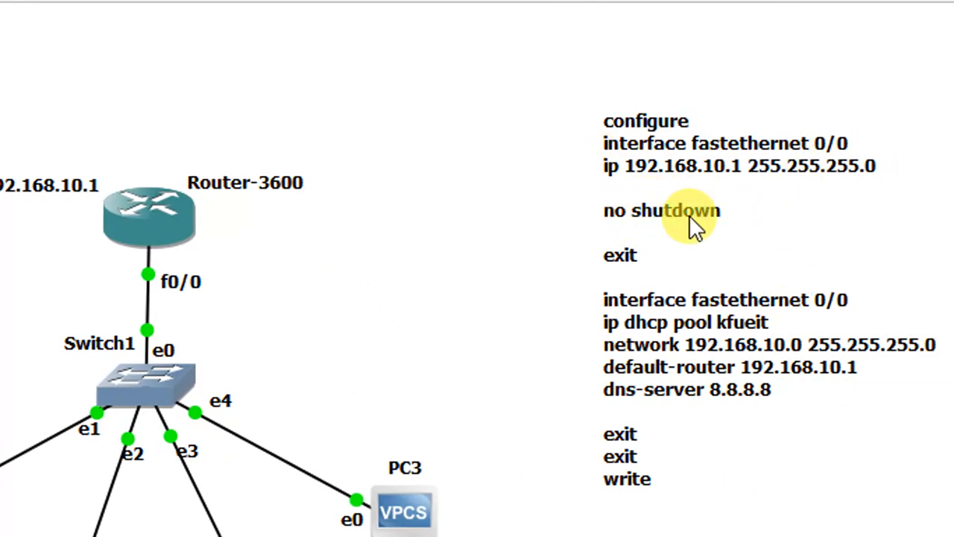
# Step: Add the line "no switchport" below the first "interface fastethernet 0/0" in the command note beside the topology
pyautogui.click(650, 170)
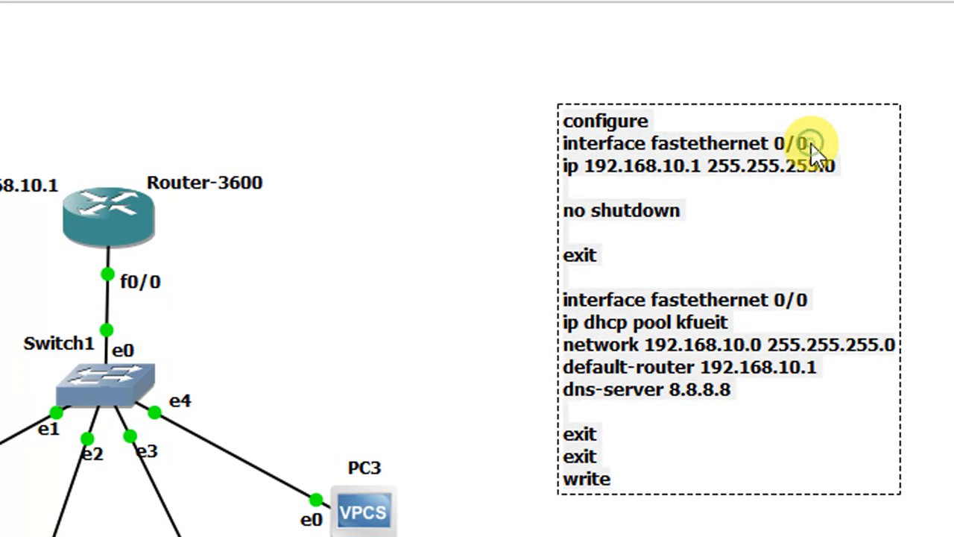
pyautogui.press('Delete')
pyautogui.hotkey('ctrl', 'z')
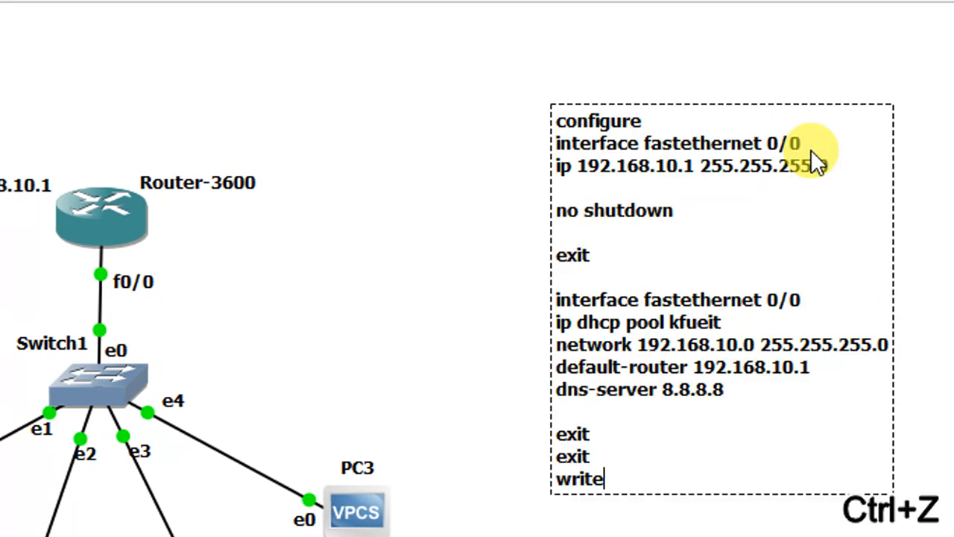
pyautogui.click(811, 149)
pyautogui.press('Return')
pyautogui.write('no ')
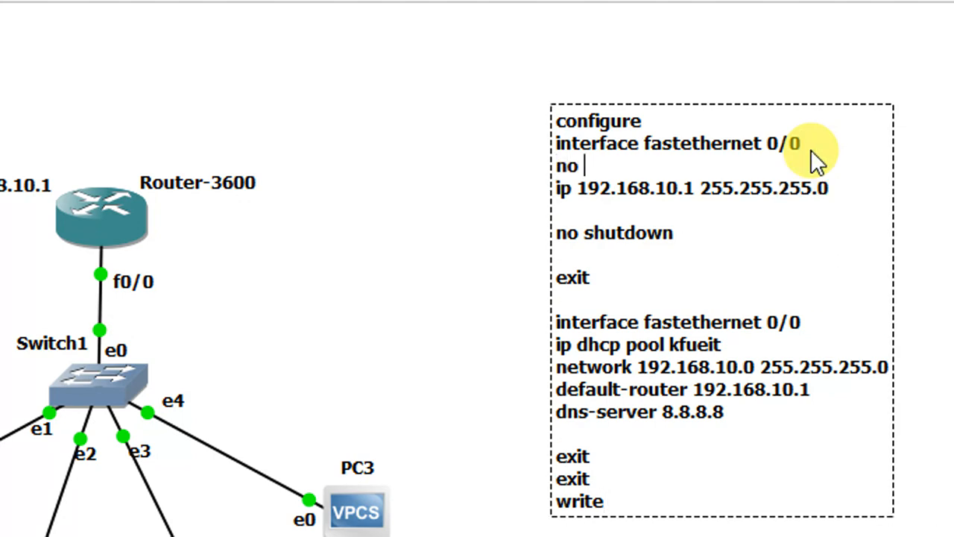
pyautogui.write('switt')
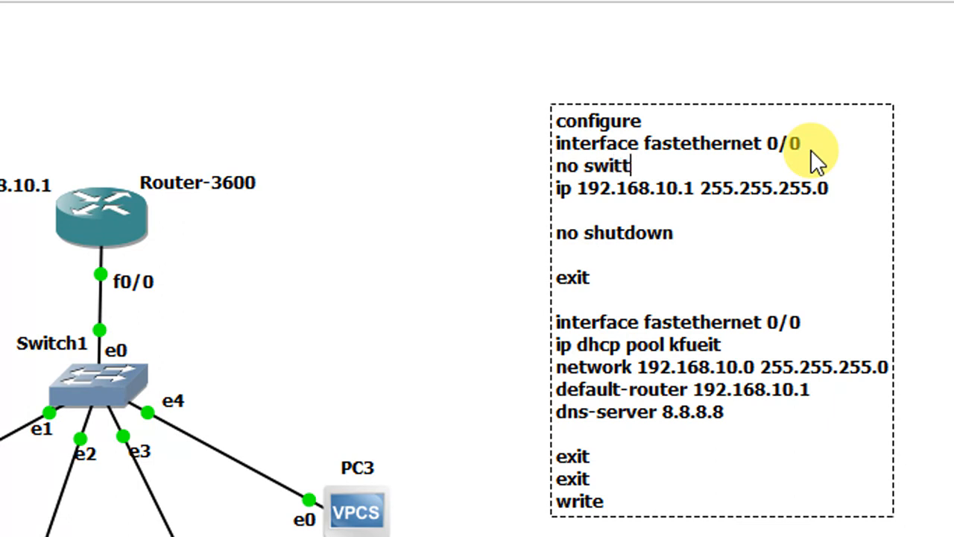
pyautogui.press('BackSpace')
pyautogui.write('ch-pos')
pyautogui.press('BackSpace')
pyautogui.write('rt')
pyautogui.press('Left')
pyautogui.press('Left')
pyautogui.press('Left')
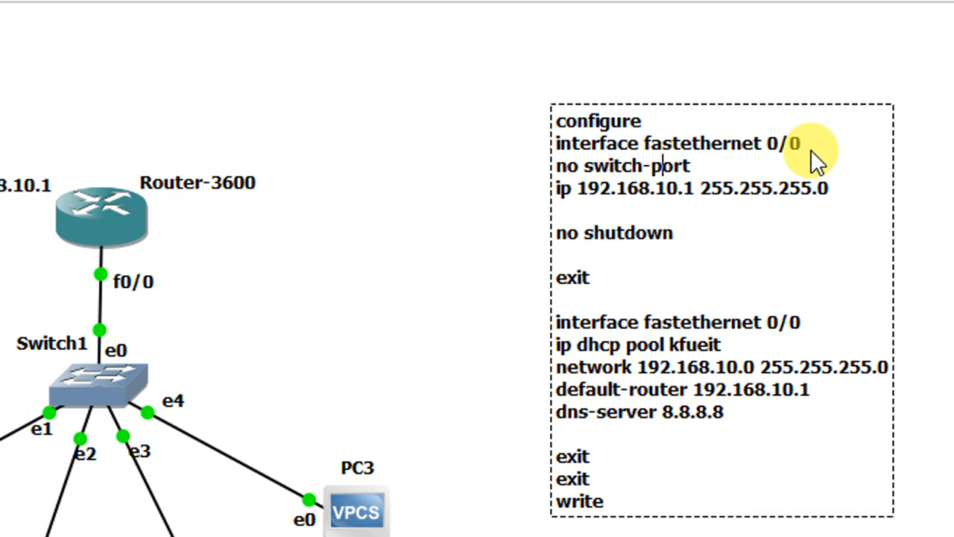
pyautogui.press('Left')
pyautogui.press('BackSpace')
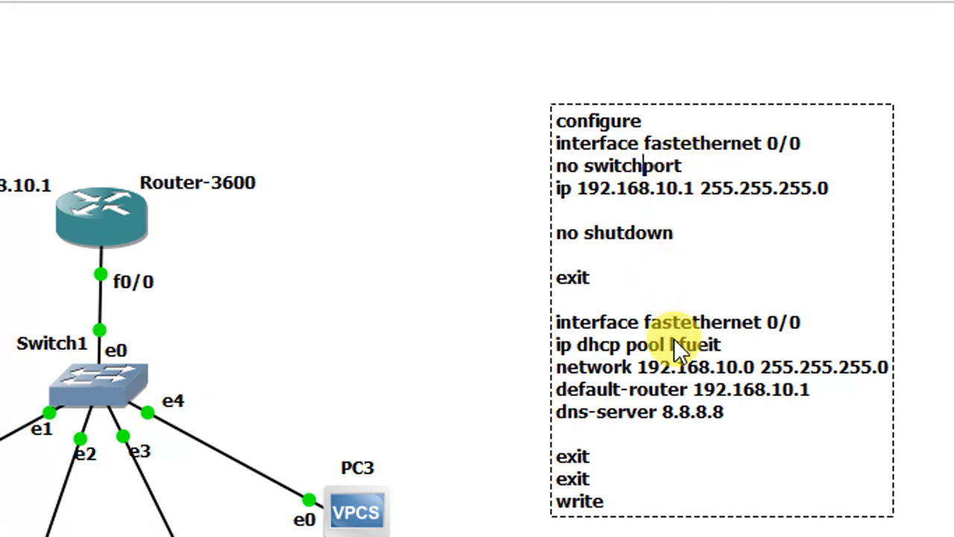
pyautogui.hotkey('ctrl', 'Home')
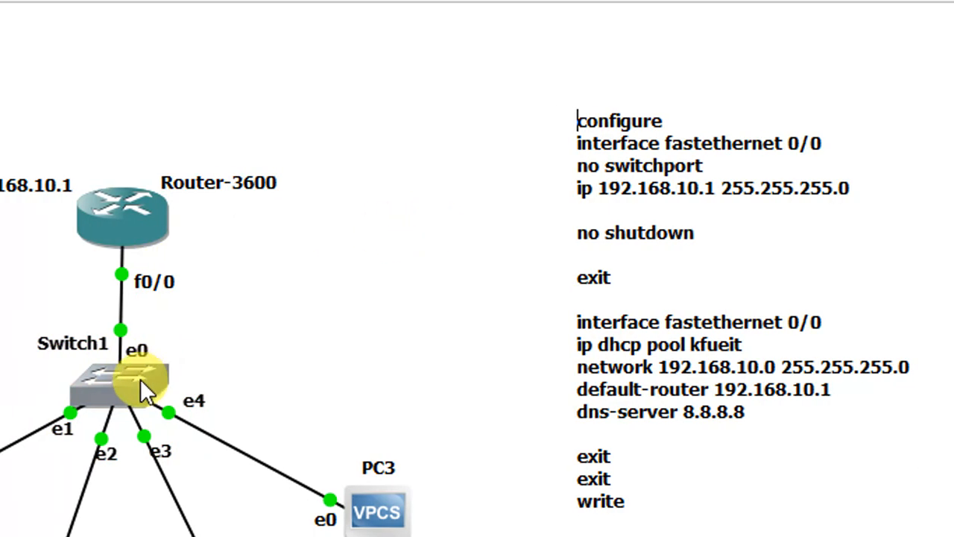